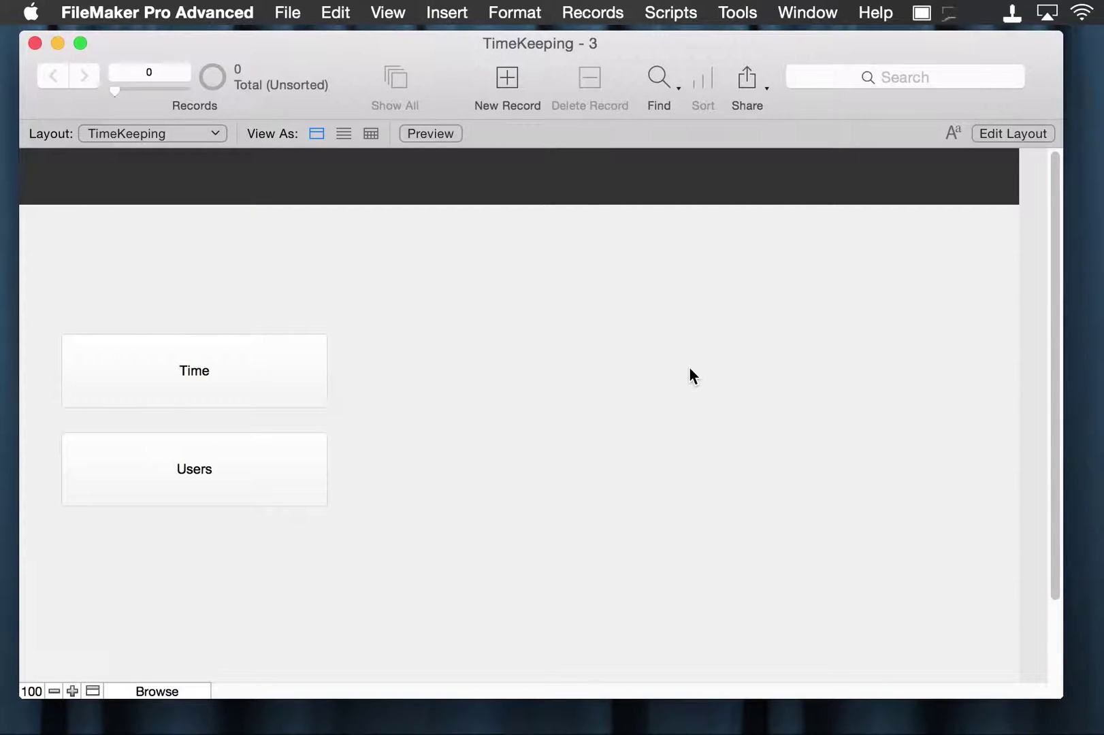
# Open the TimeKeeping layout for editing and review the Time button's action setup
pyautogui.press('super+l')
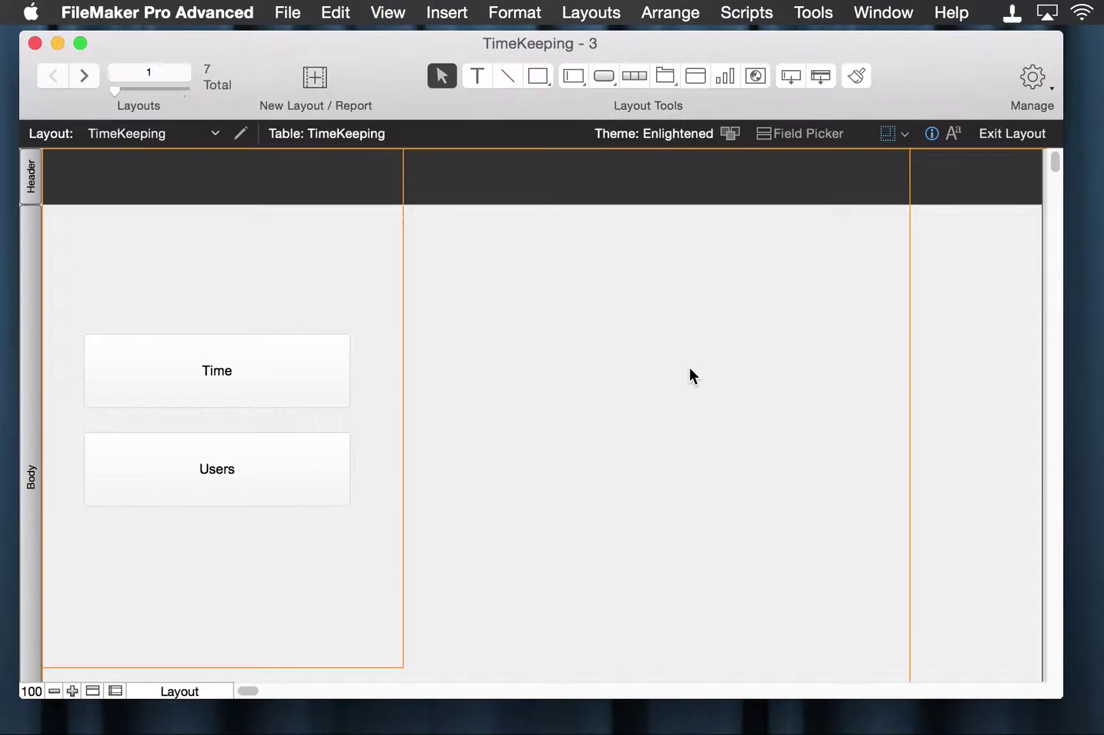
pyautogui.doubleClick(286, 347)
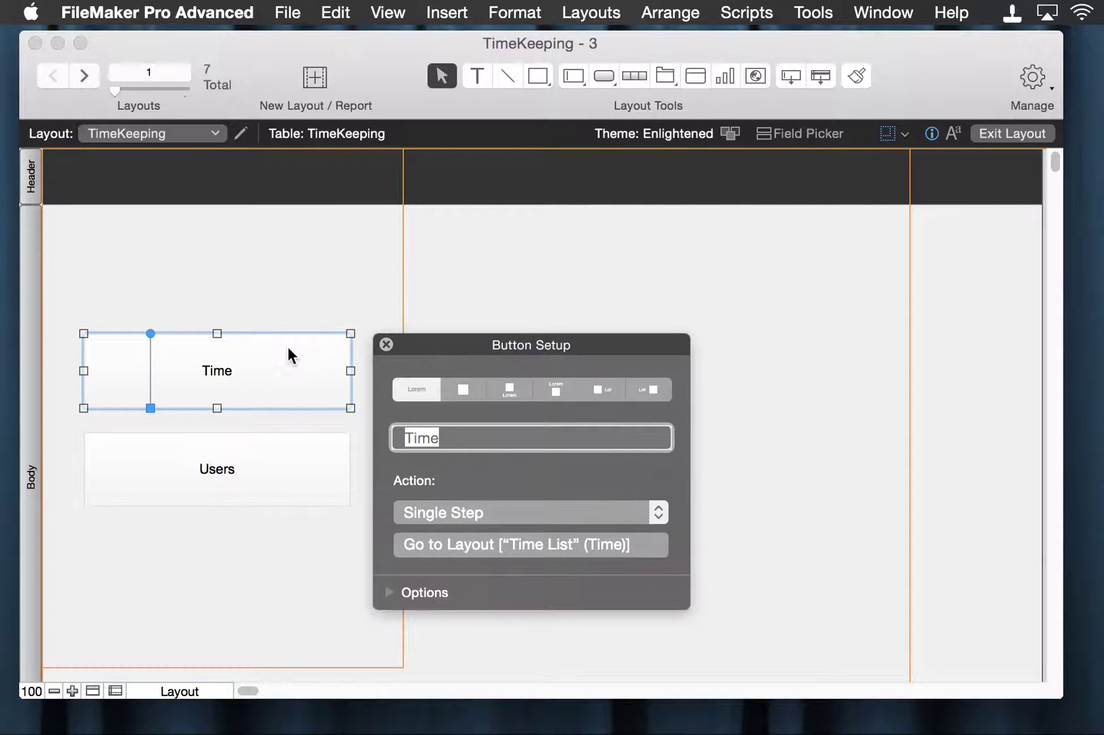
pyautogui.click(385, 345)
pyautogui.click(564, 273)
# Draw a new button above the Time button, about the same size, and label it Tasks
pyautogui.click(604, 75)
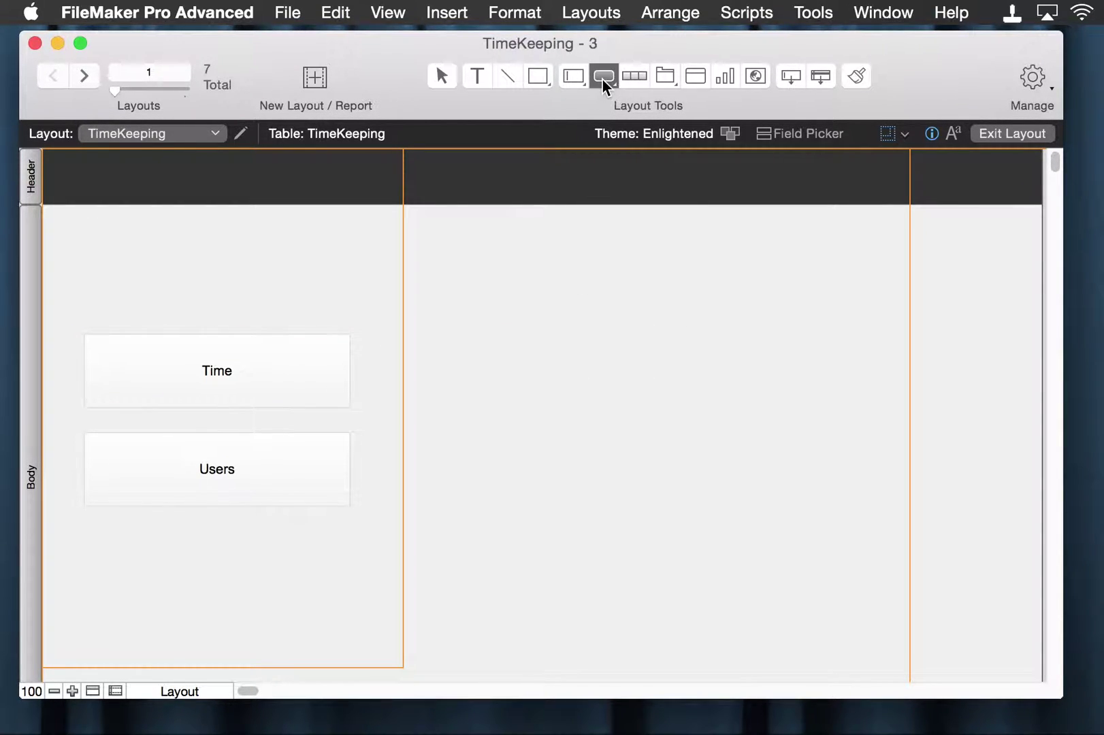
pyautogui.moveTo(83, 233)
pyautogui.mouseDown()
pyautogui.moveTo(327, 295)
pyautogui.moveTo(348, 311)
pyautogui.mouseUp()
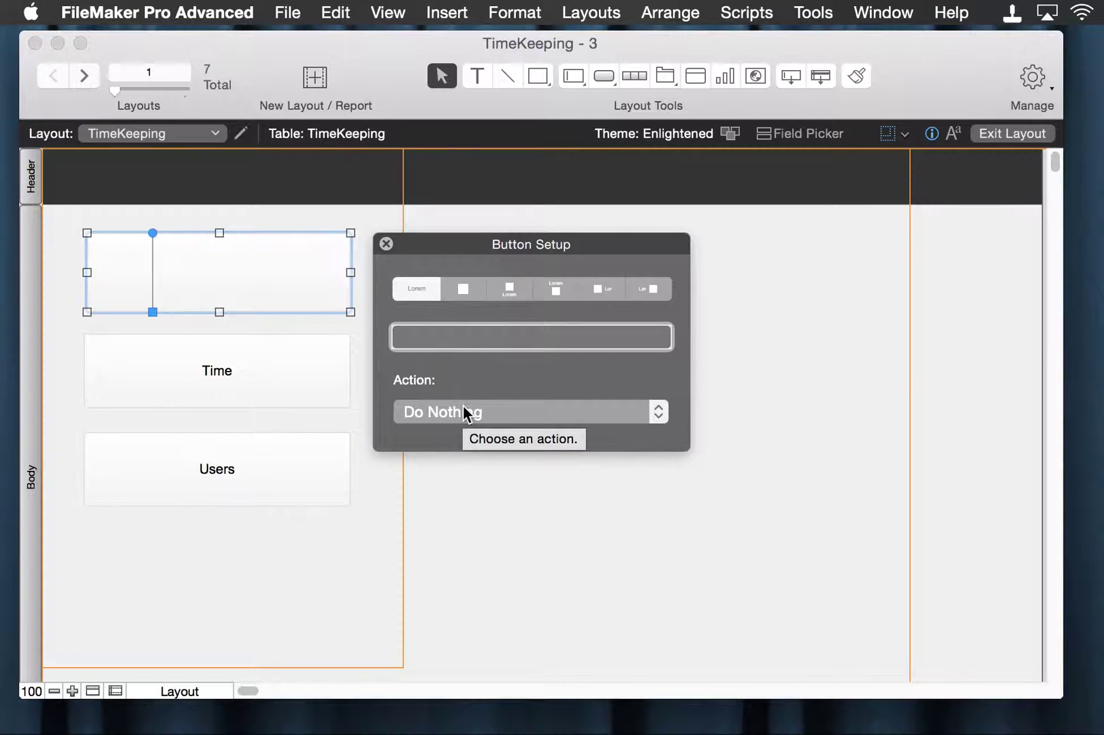
pyautogui.click(433, 337)
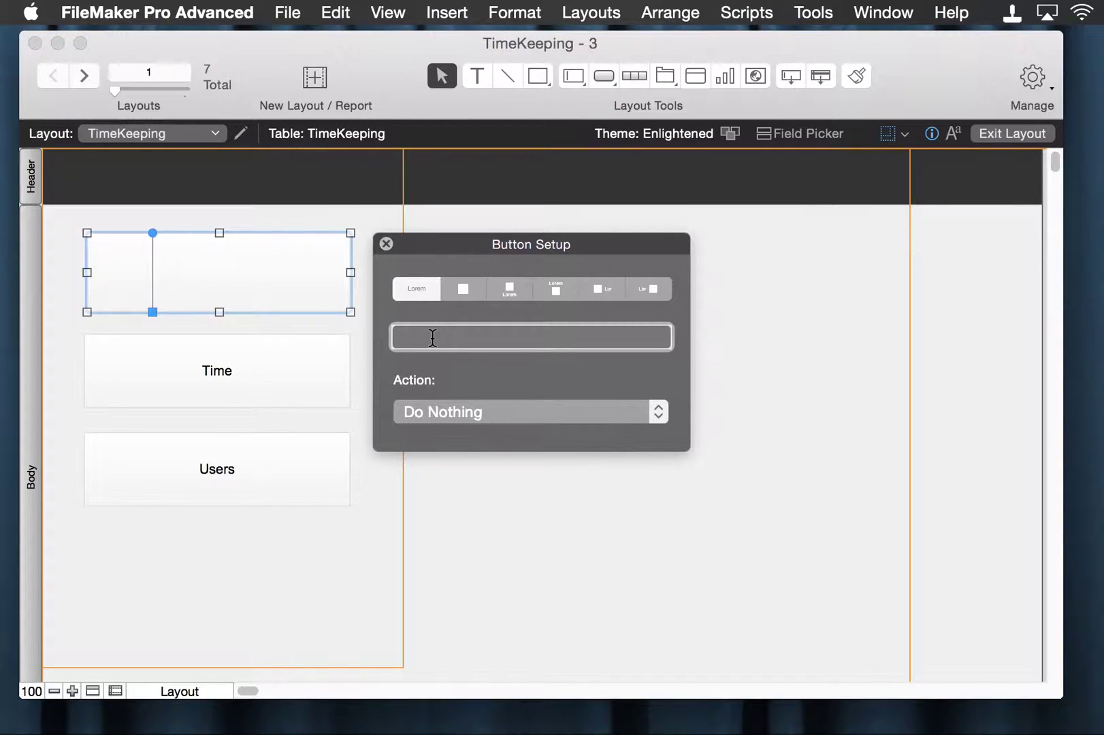
pyautogui.write('Tasks')
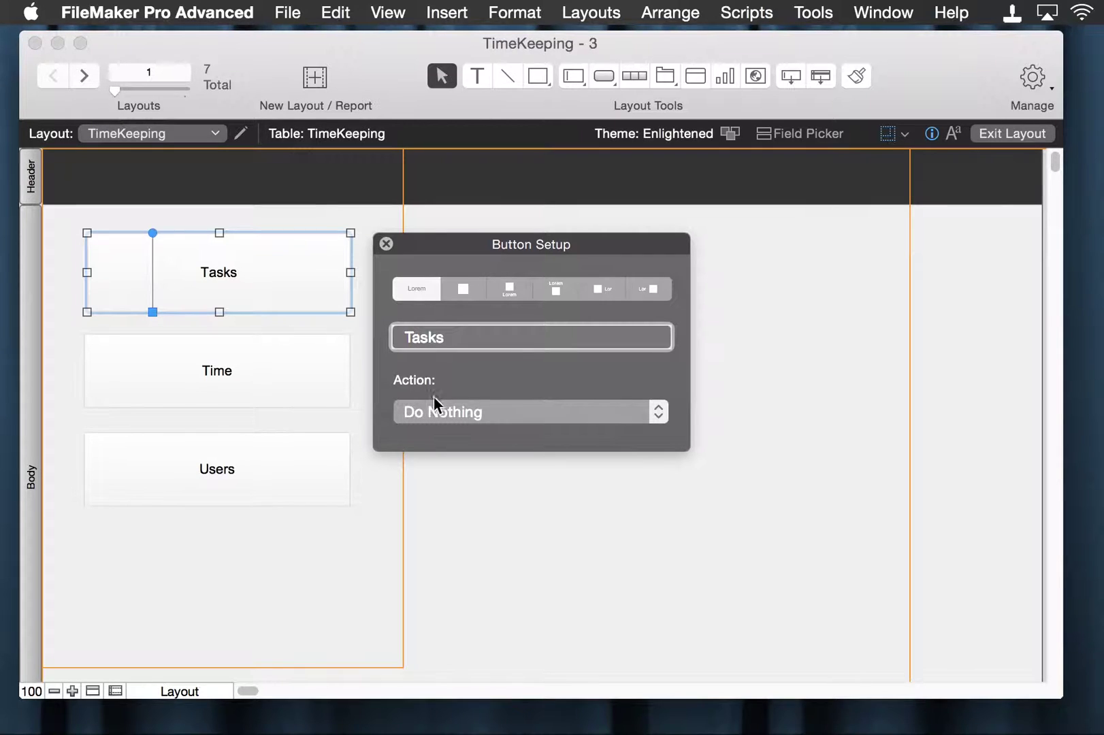
# Set the Tasks button's action to Perform Script and create a new script named Go To Task List
pyautogui.click(478, 417)
pyautogui.click(489, 465)
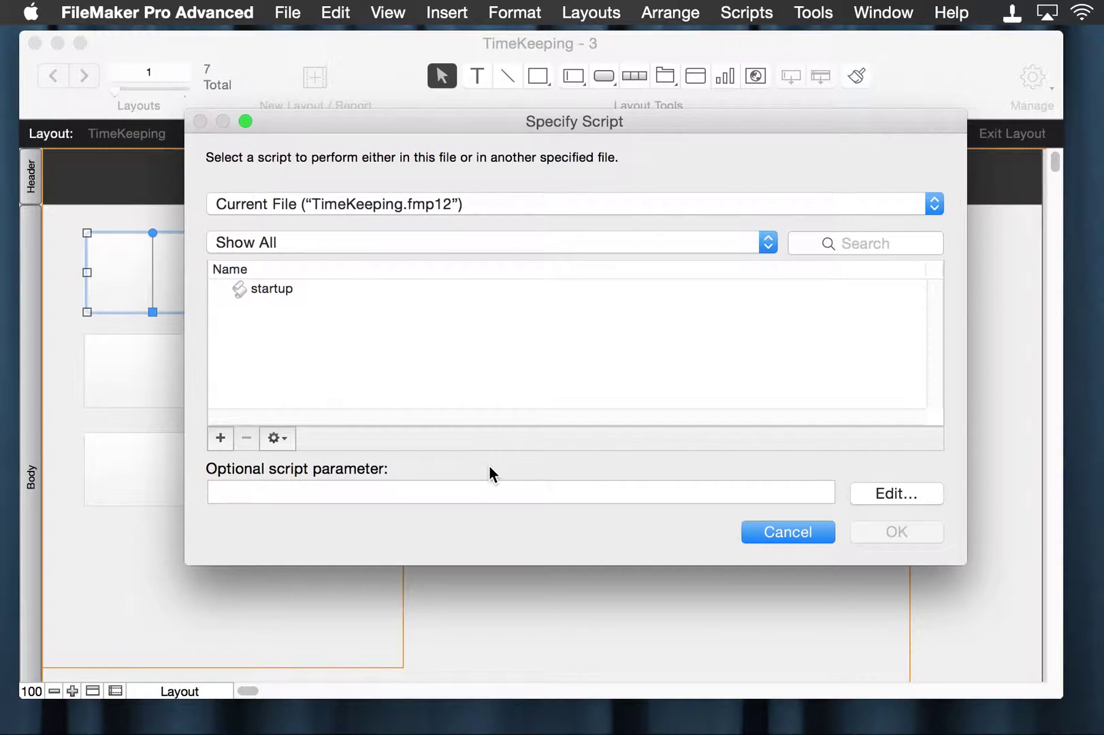
pyautogui.click(222, 437)
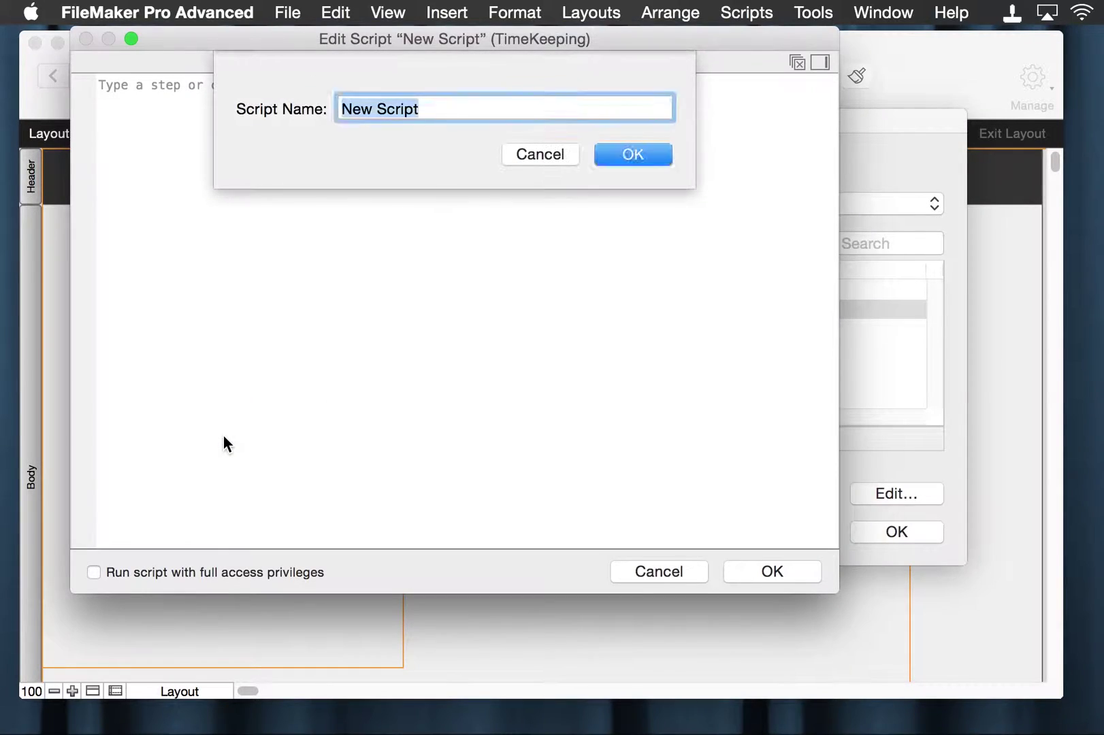
pyautogui.write('G')
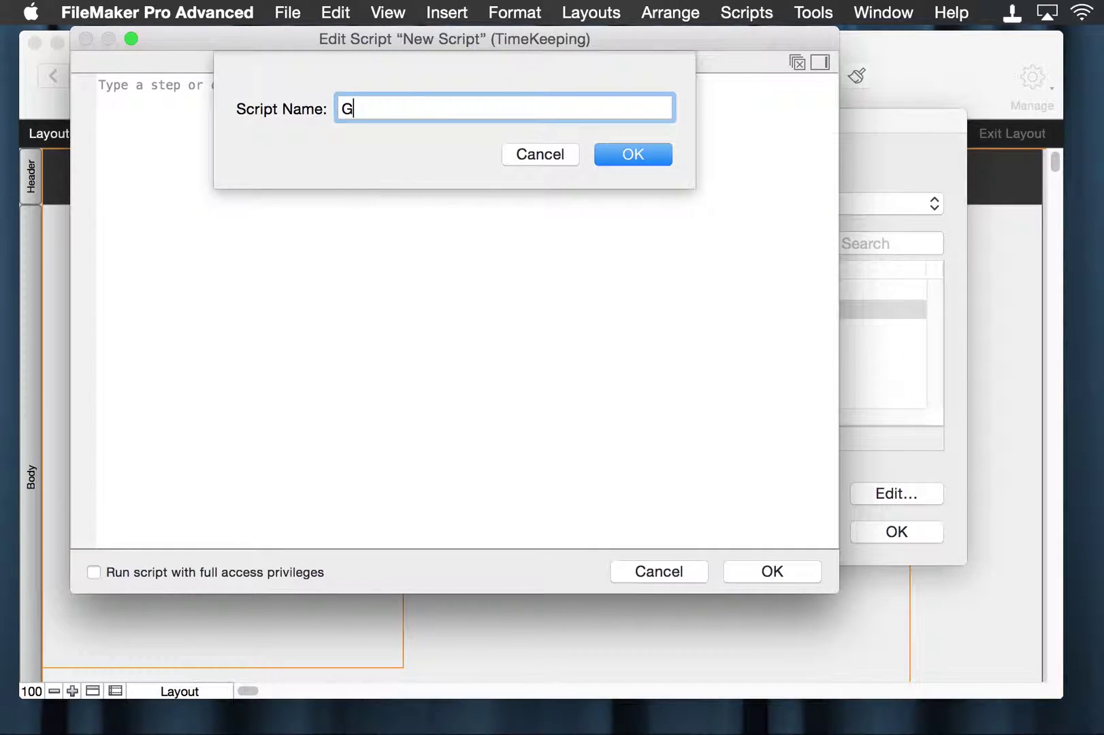
pyautogui.write('o To Task List')
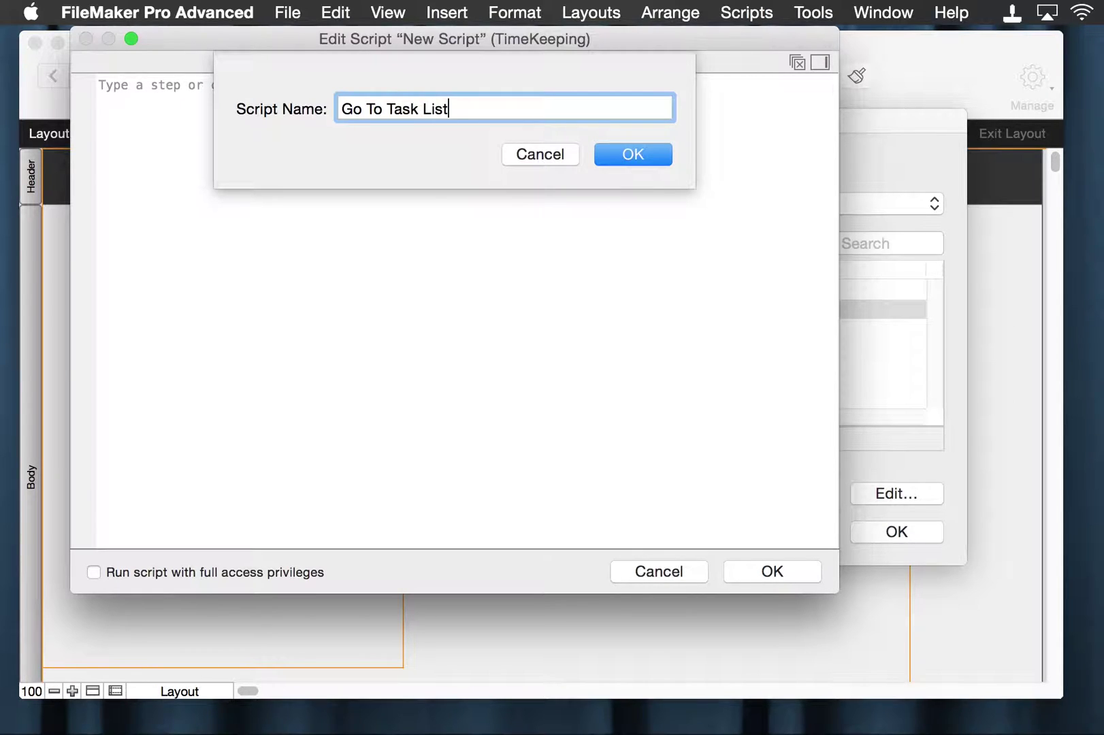
pyautogui.press('Return')
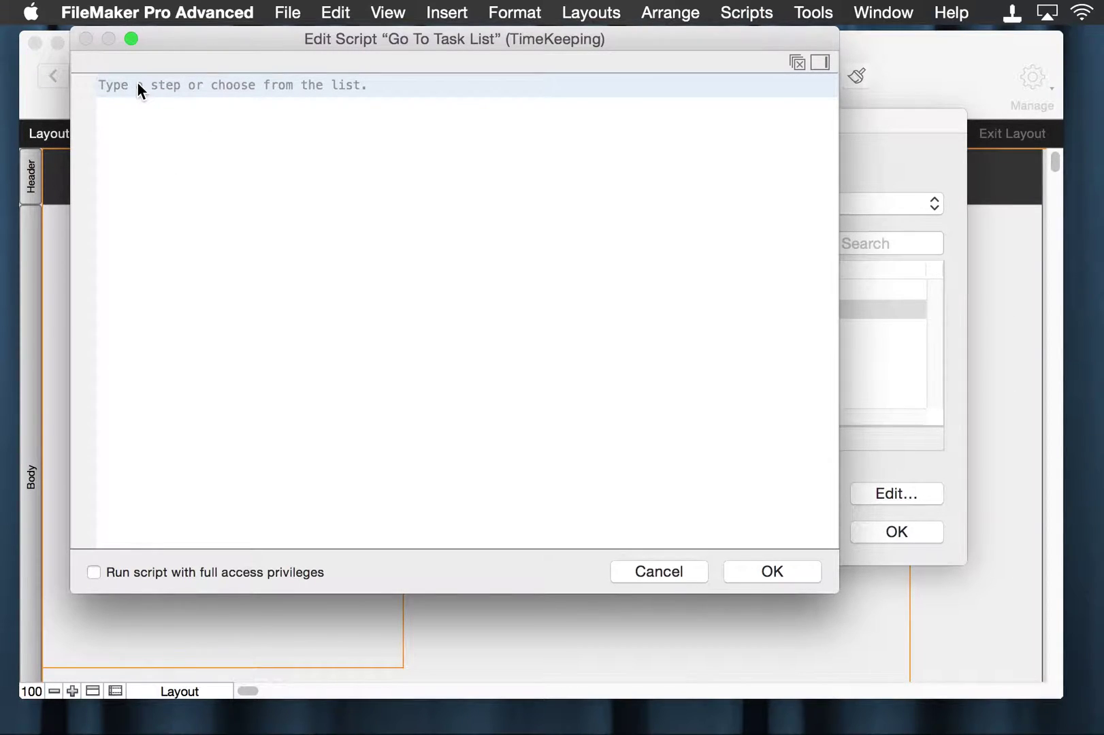
# Add the comment "Going to the Tasks" as the script's first line
pyautogui.write('#')
pyautogui.press('Return')
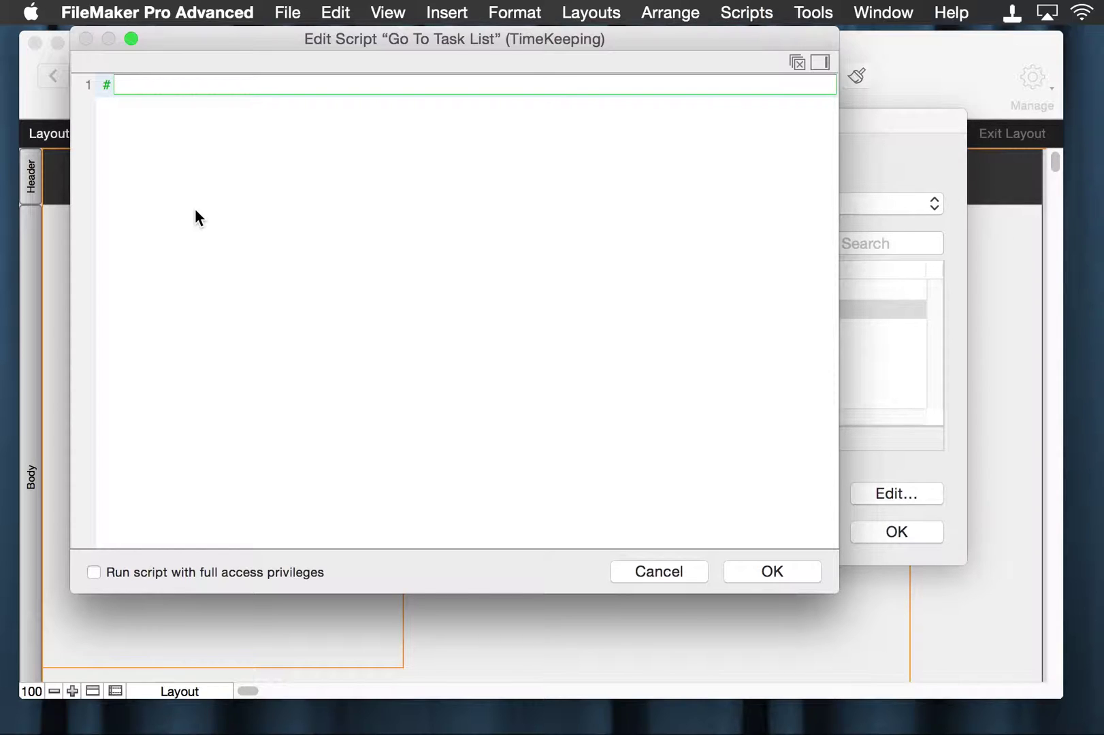
pyautogui.write('go')
pyautogui.press('BackSpace')
pyautogui.press('BackSpace')
pyautogui.press('BackSpace')
pyautogui.write('Going to the Tasks')
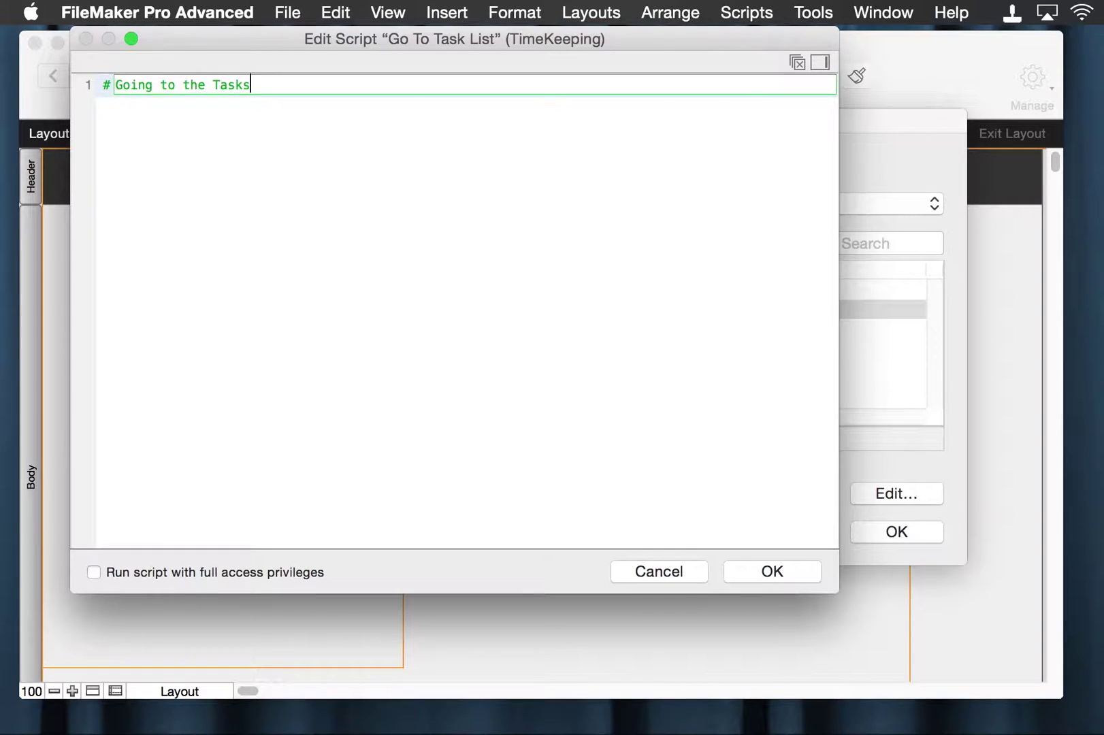
pyautogui.press('Return')
# Add a Go to Layout step to the script that targets the Task List layout
pyautogui.write('g')
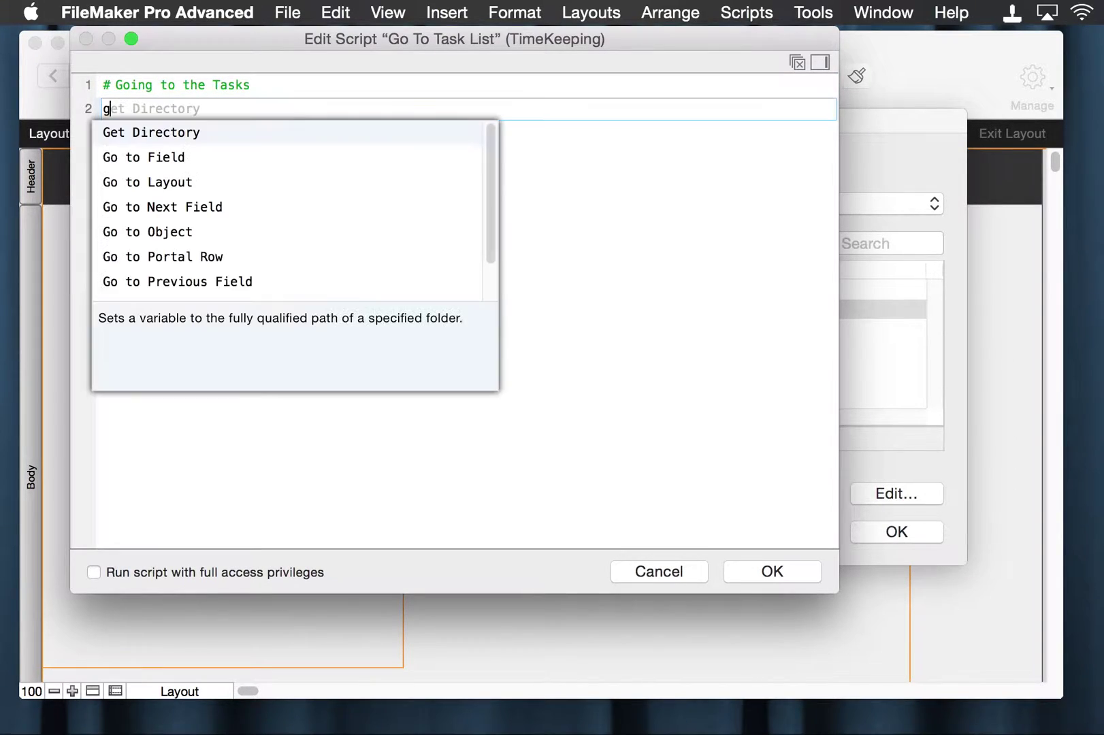
pyautogui.click(190, 182)
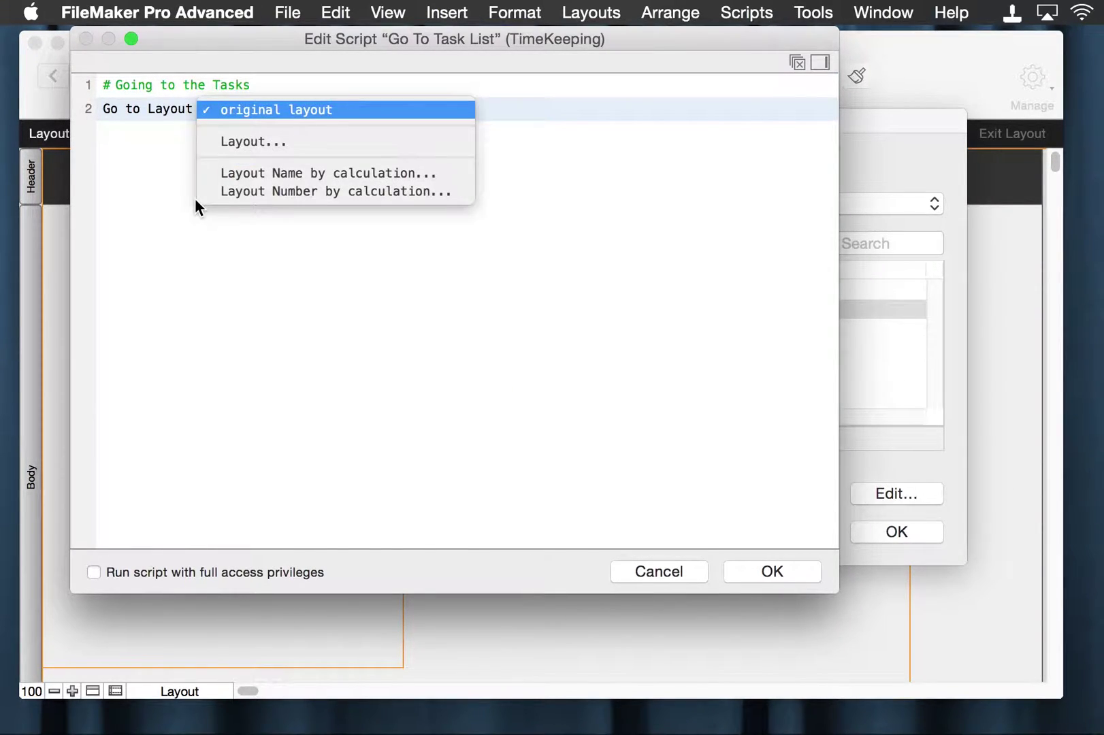
pyautogui.press('Down')
pyautogui.press('Return')
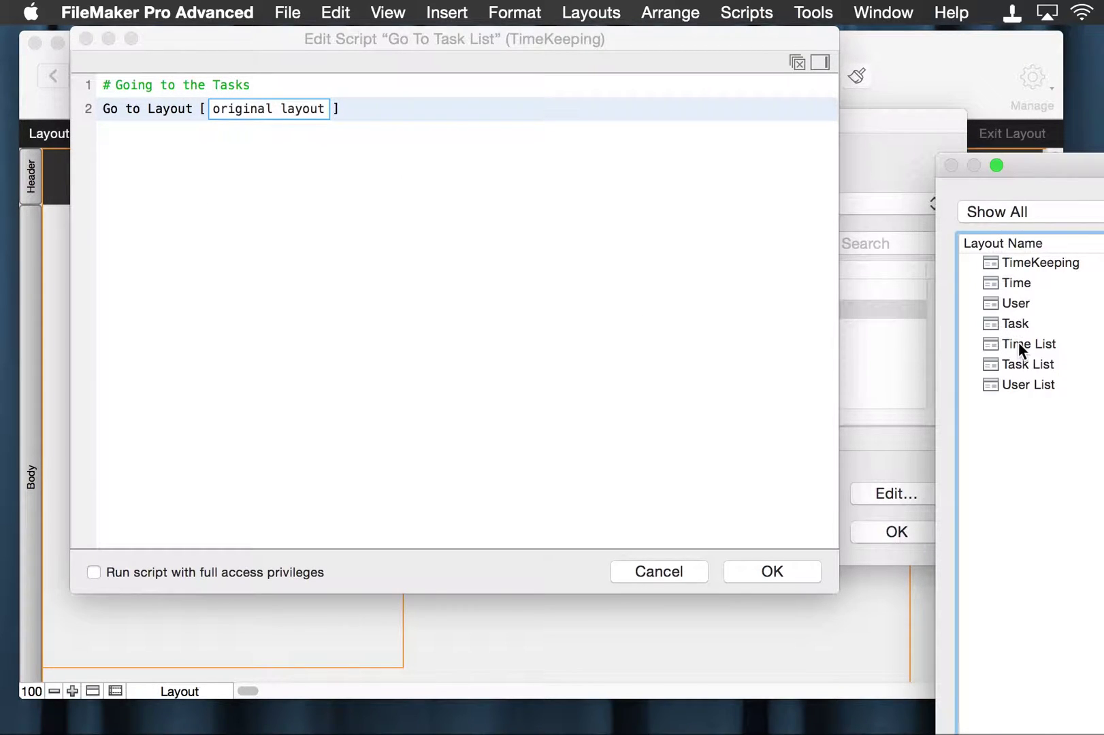
pyautogui.moveTo(1045, 166); pyautogui.dragTo(377, 11)
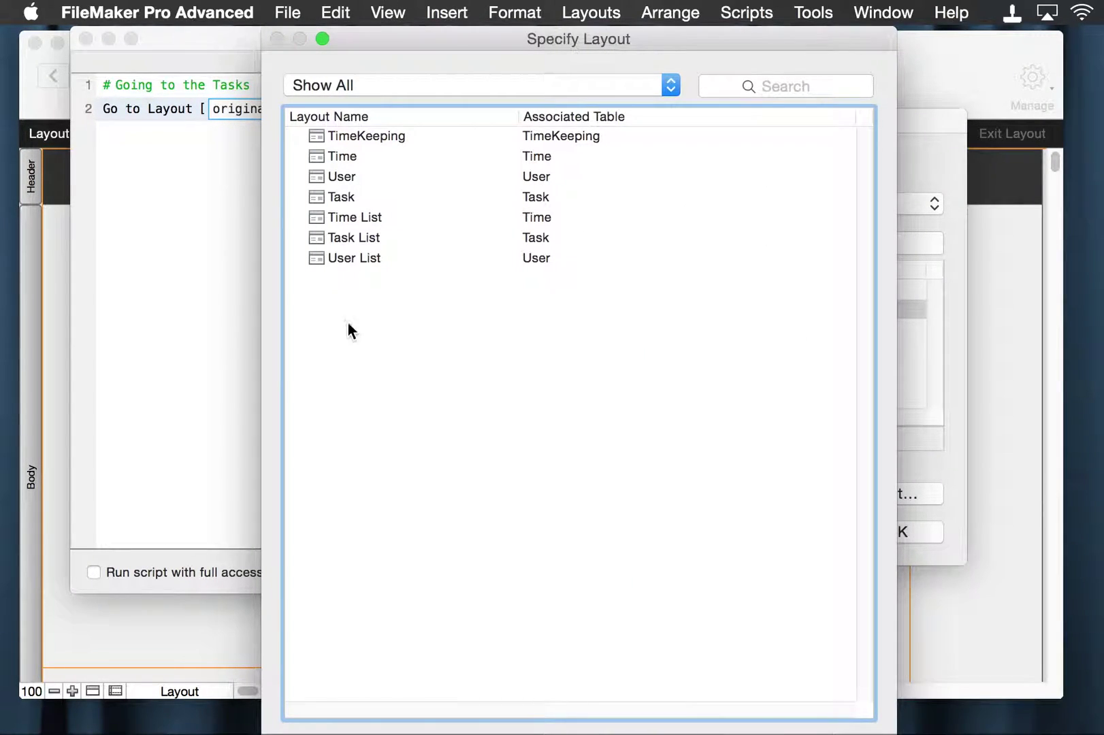
pyautogui.doubleClick(350, 239)
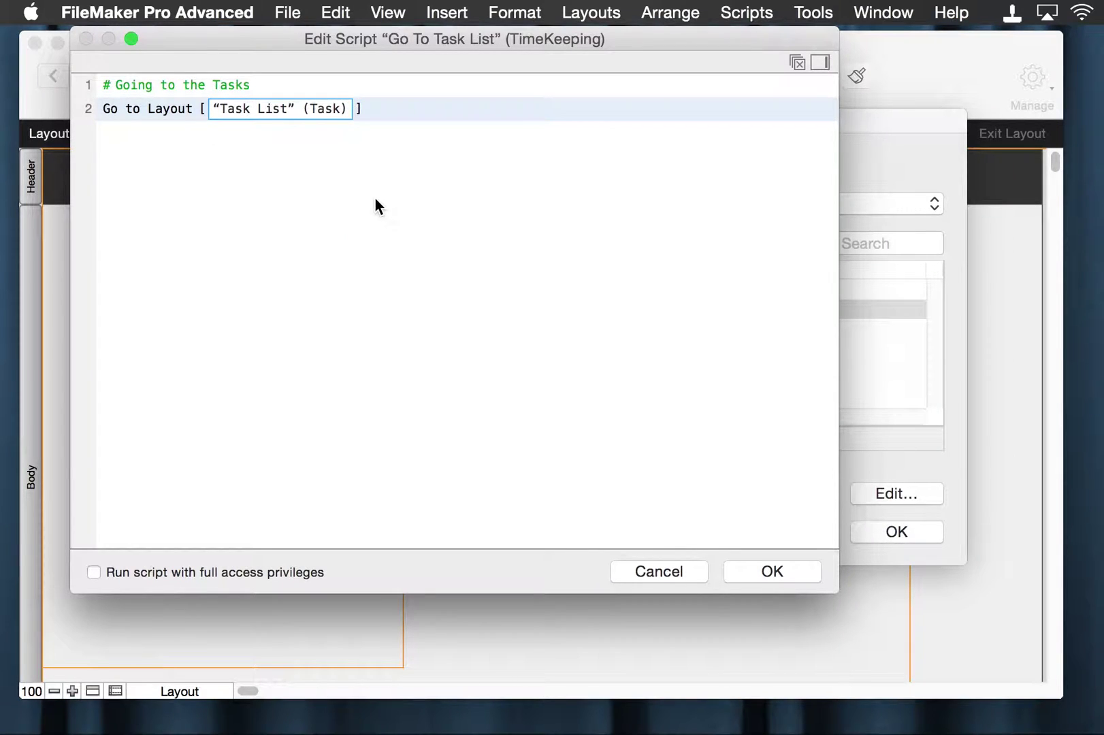
# Add an Adjust Window step below Go to Layout and set it to Resize to Fit
pyautogui.click(398, 136)
pyautogui.click(386, 134)
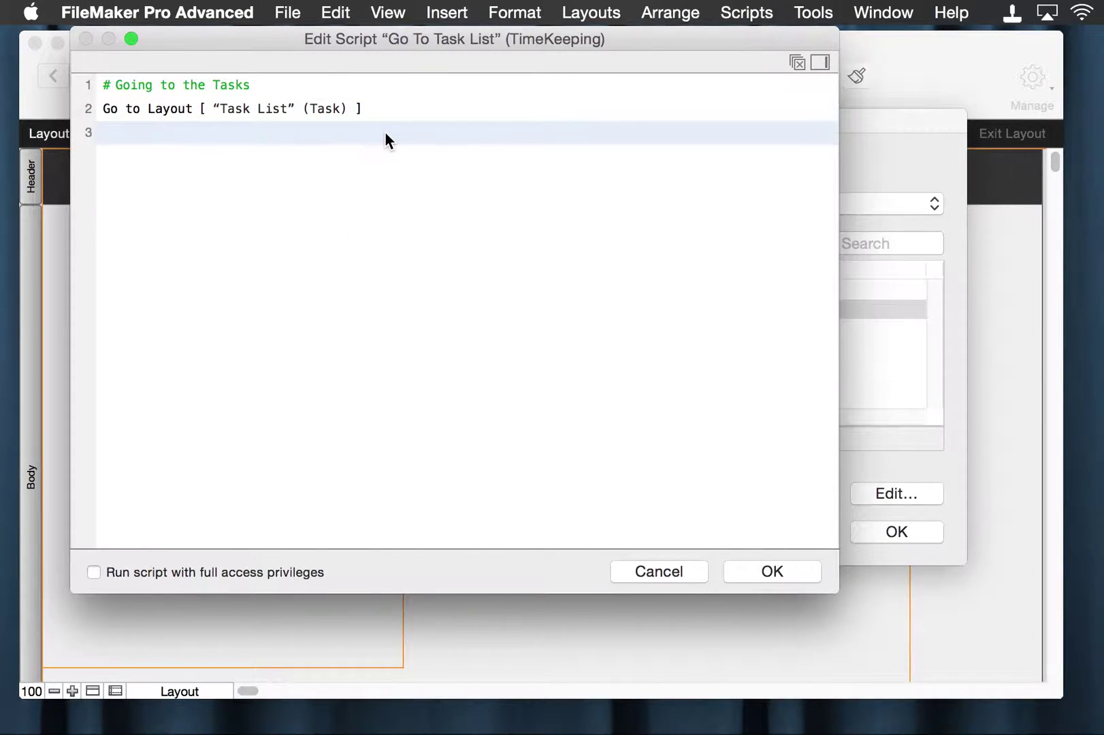
pyautogui.write('adju')
pyautogui.press('Return')
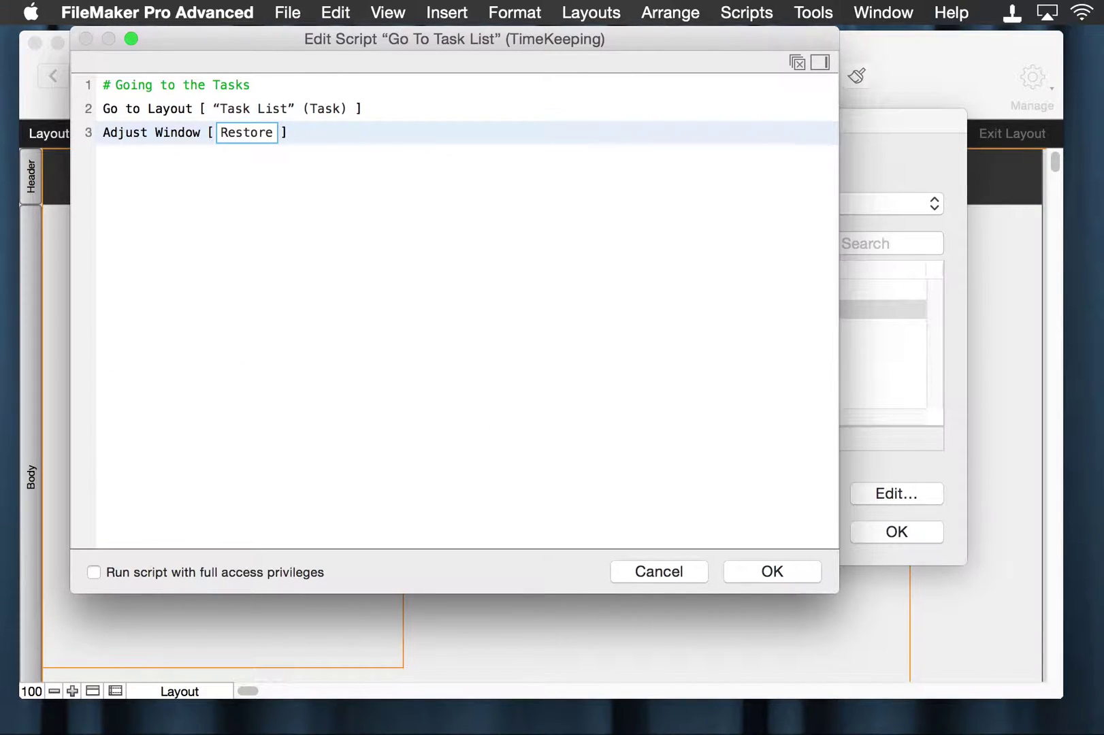
pyautogui.click(239, 130)
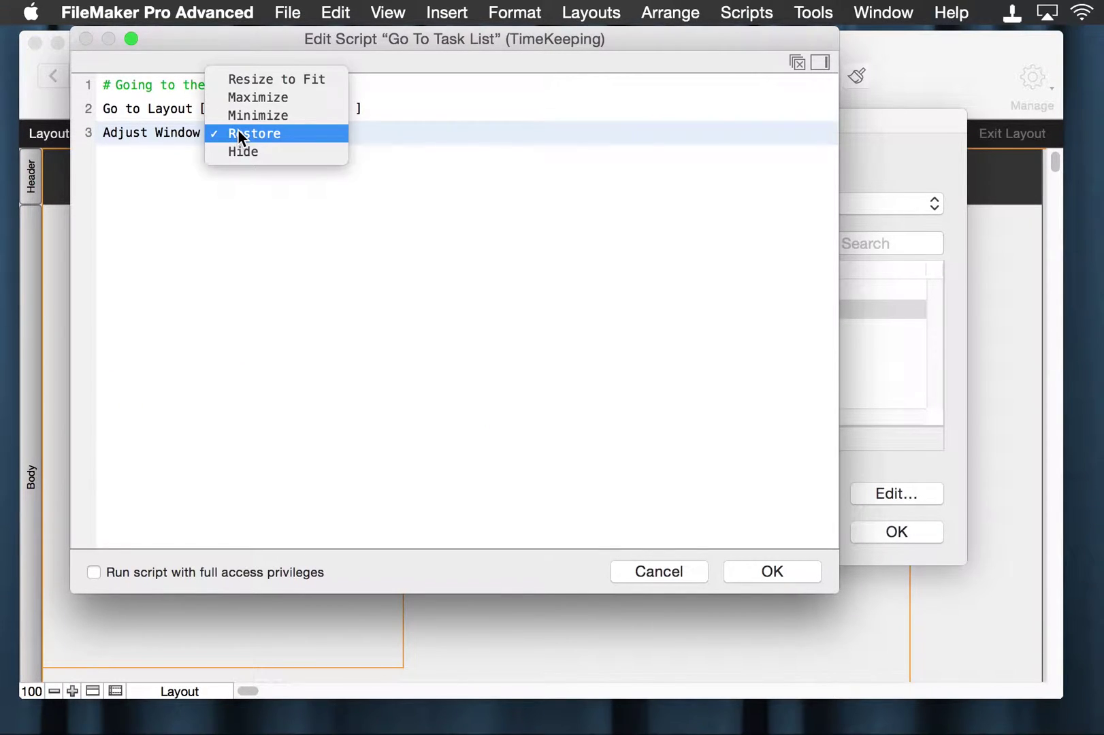
pyautogui.click(246, 76)
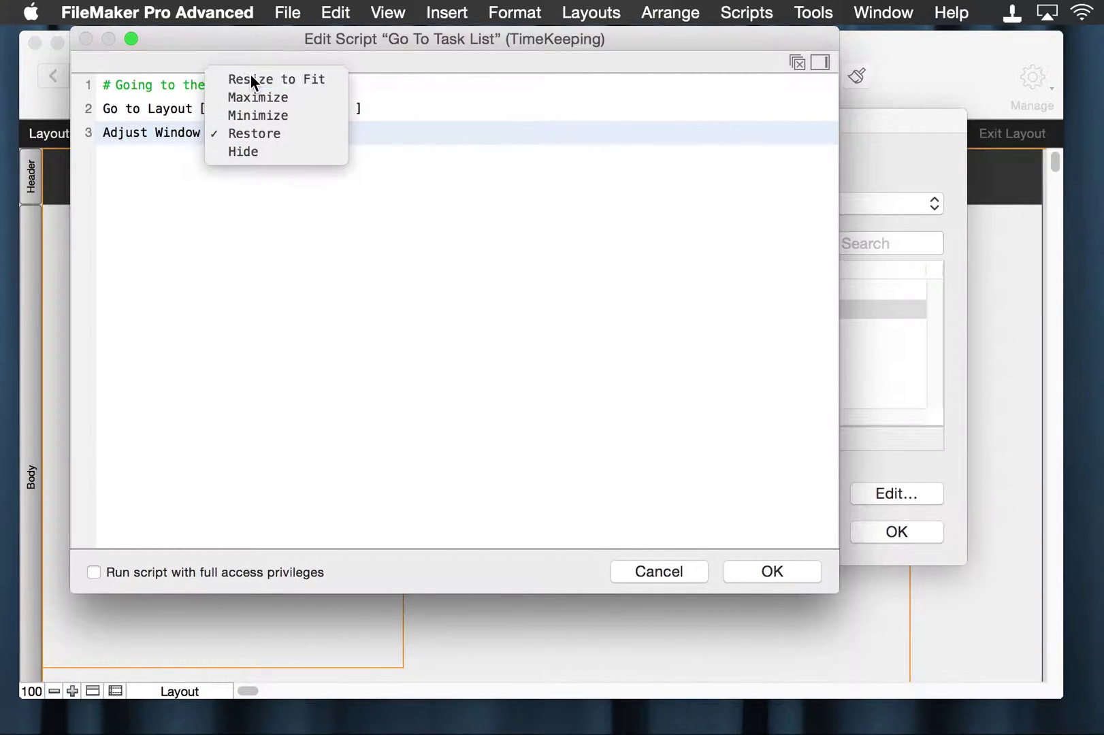
# Add a Move/Resize Window step for the current window with distance from top 0 and distance from left 0
pyautogui.click(310, 233)
pyautogui.click(294, 188)
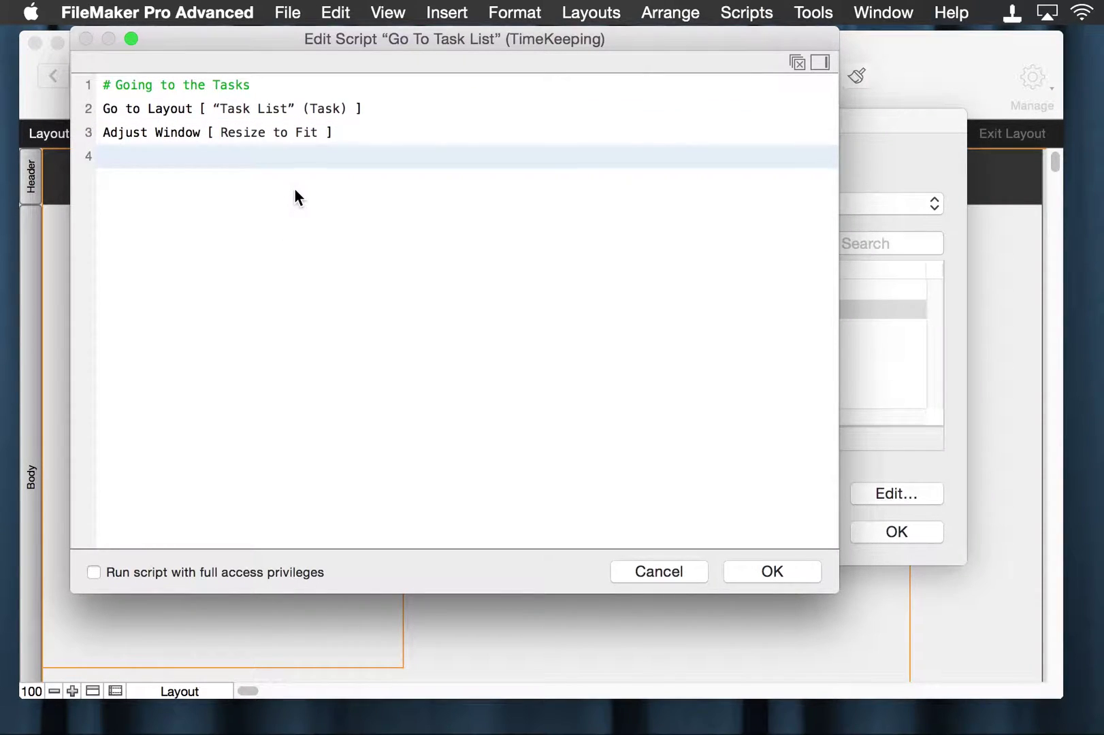
pyautogui.write('mo')
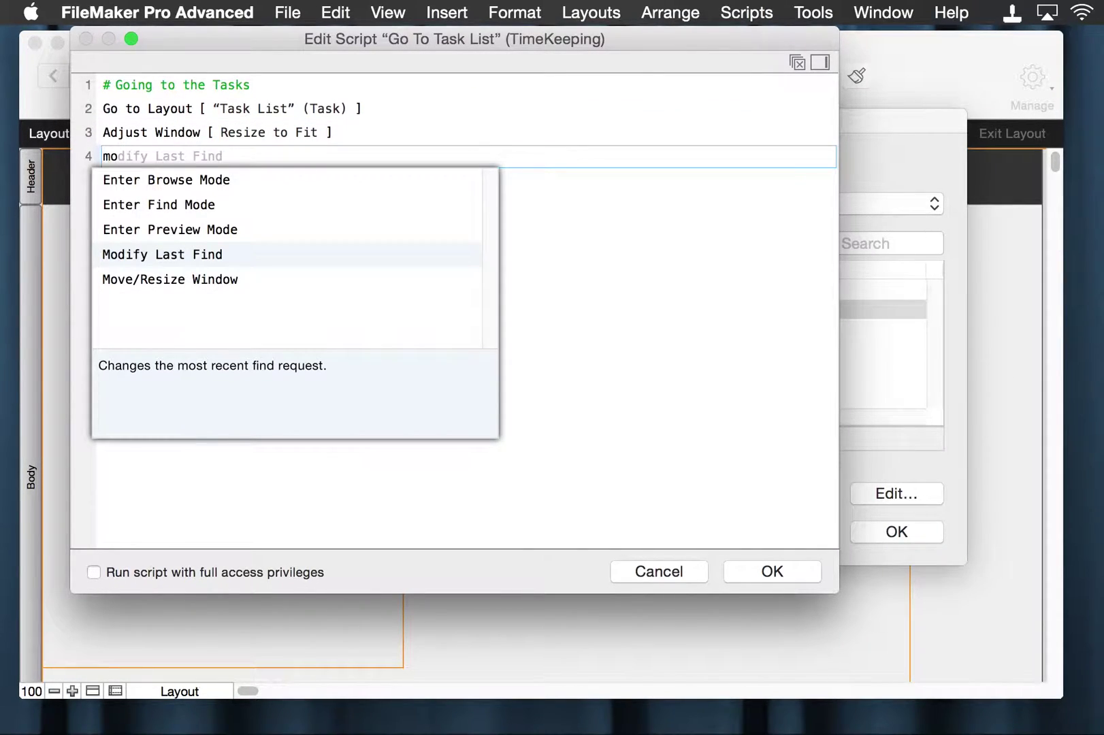
pyautogui.write('v')
pyautogui.press('Return')
pyautogui.press('Return')
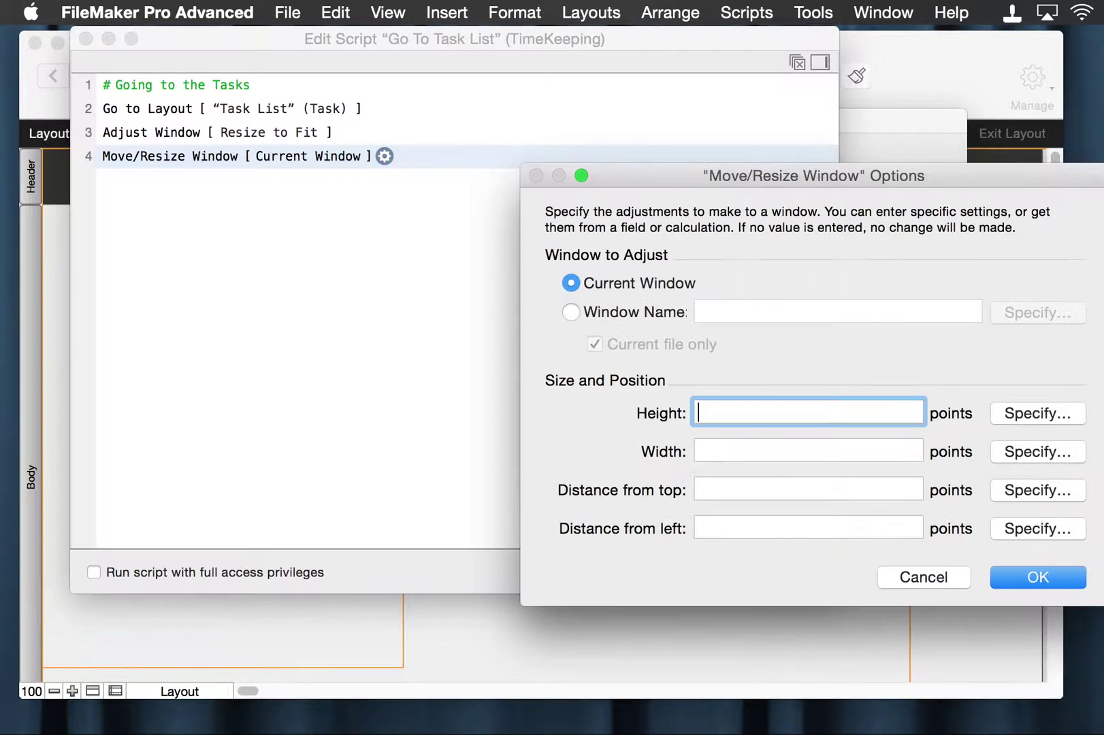
pyautogui.click(699, 490)
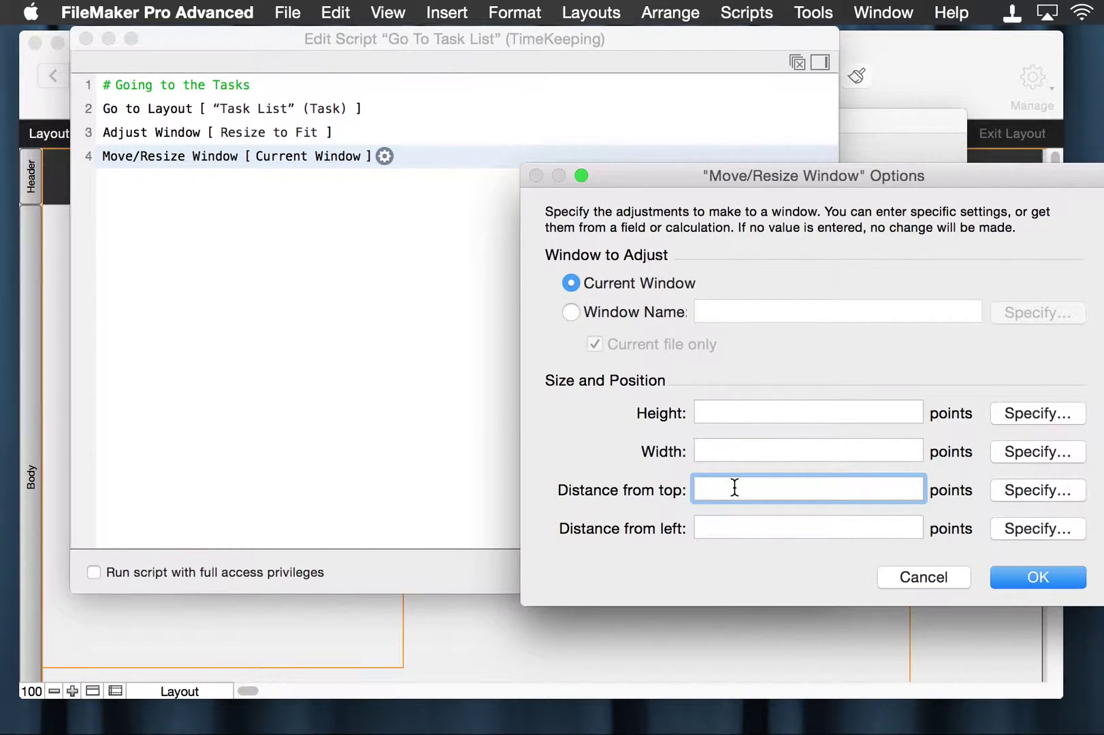
pyautogui.write('0')
pyautogui.press('Tab')
pyautogui.write('0')
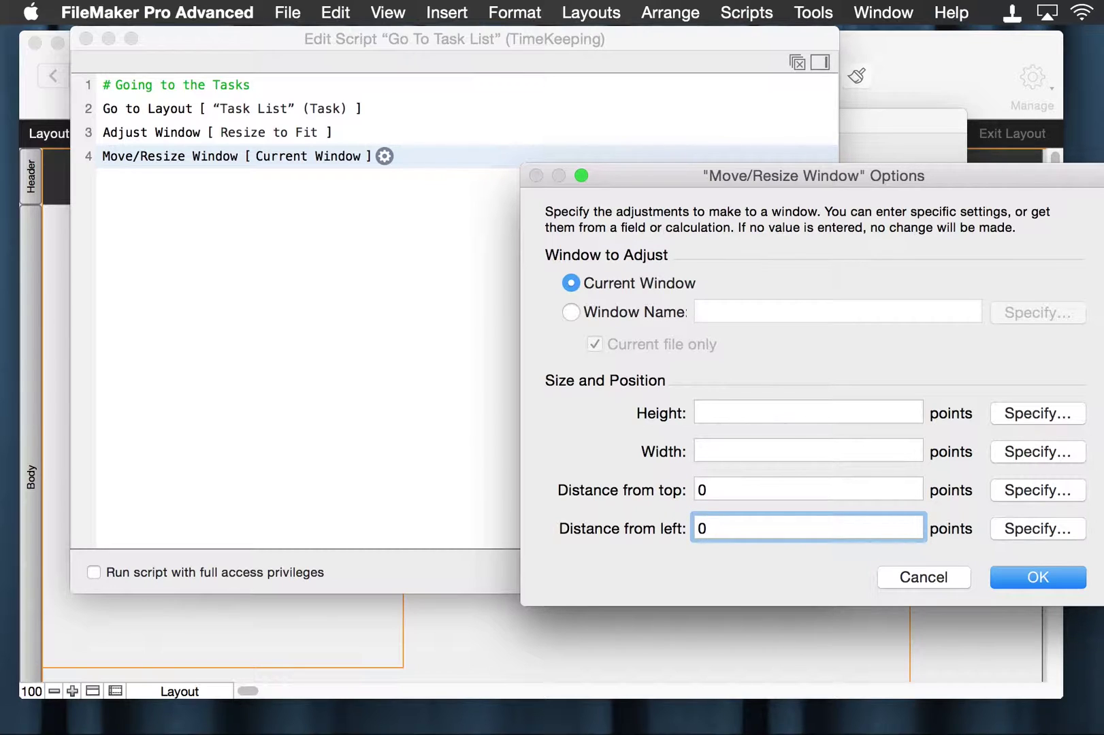
pyautogui.press('Return')
pyautogui.click(548, 406)
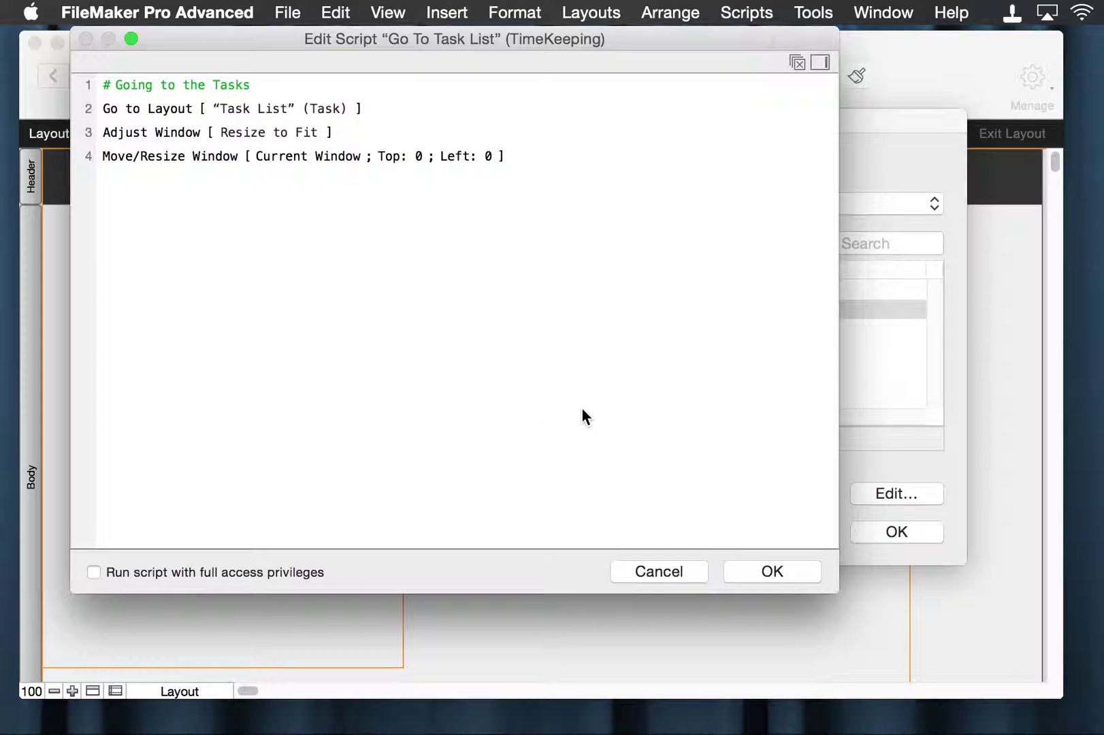
# Save the script, assign it to the Tasks button, and return the TimeKeeping layout to Browse mode
pyautogui.click(755, 570)
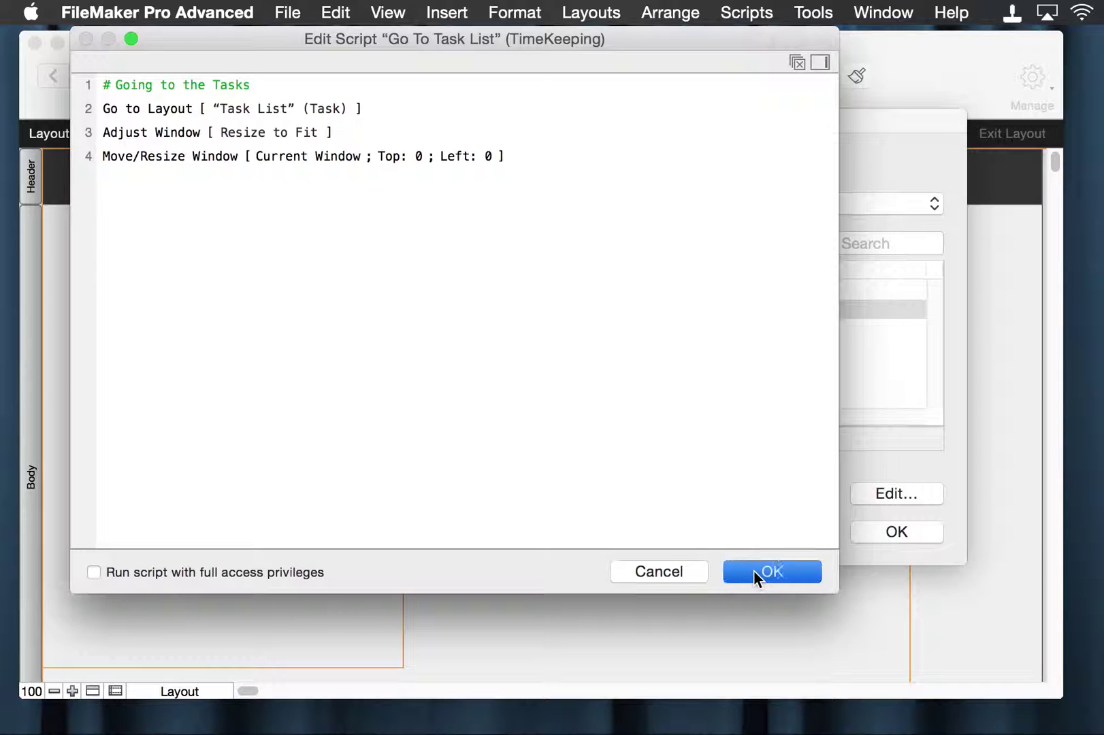
pyautogui.click(883, 532)
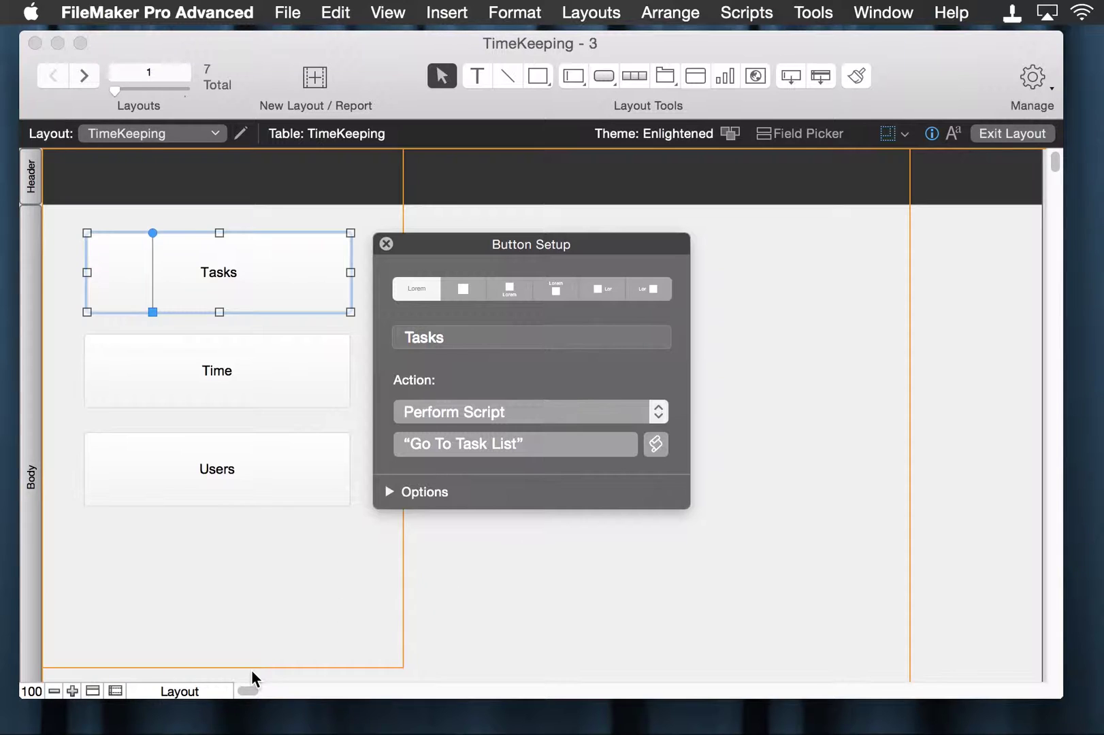
pyautogui.click(187, 693)
pyautogui.click(178, 657)
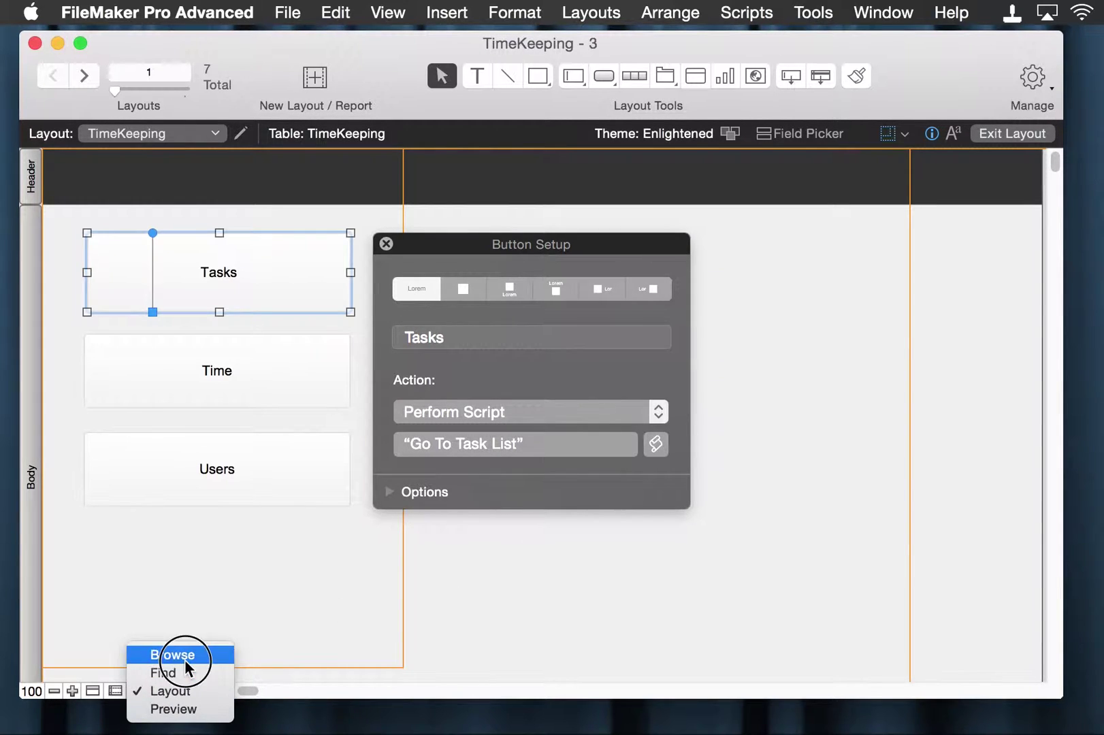
pyautogui.click(1007, 370)
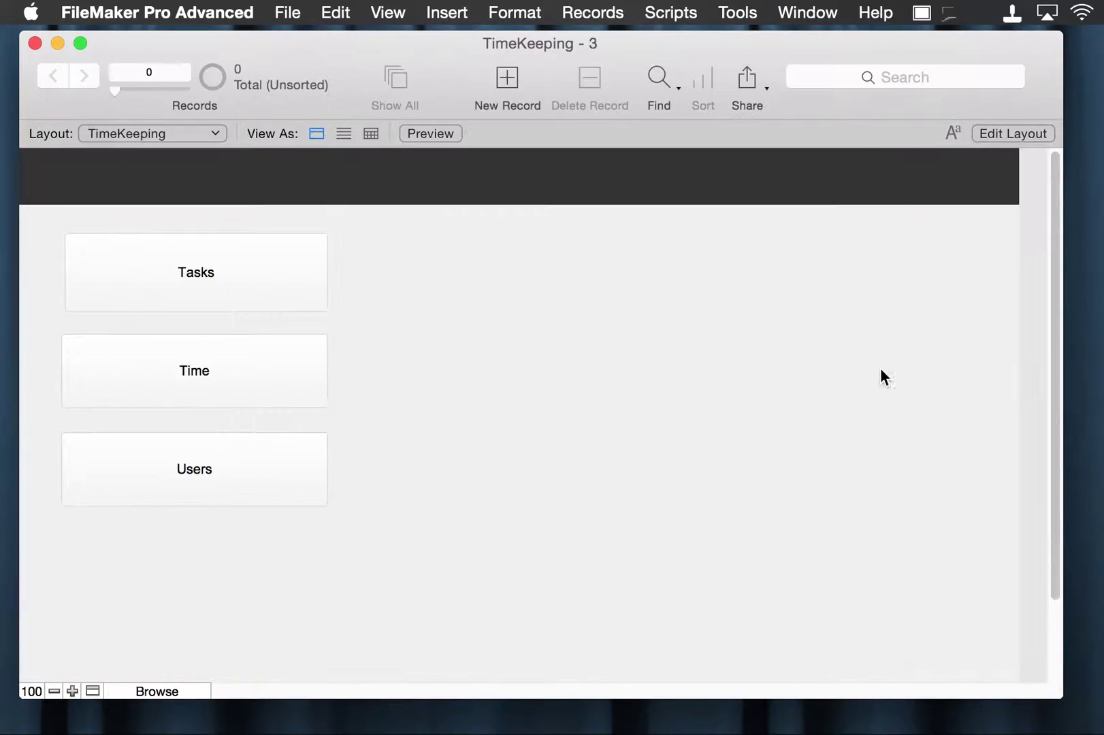
# Test the Tasks button to go to the Task List and make the resulting window slightly smaller
pyautogui.click(148, 290)
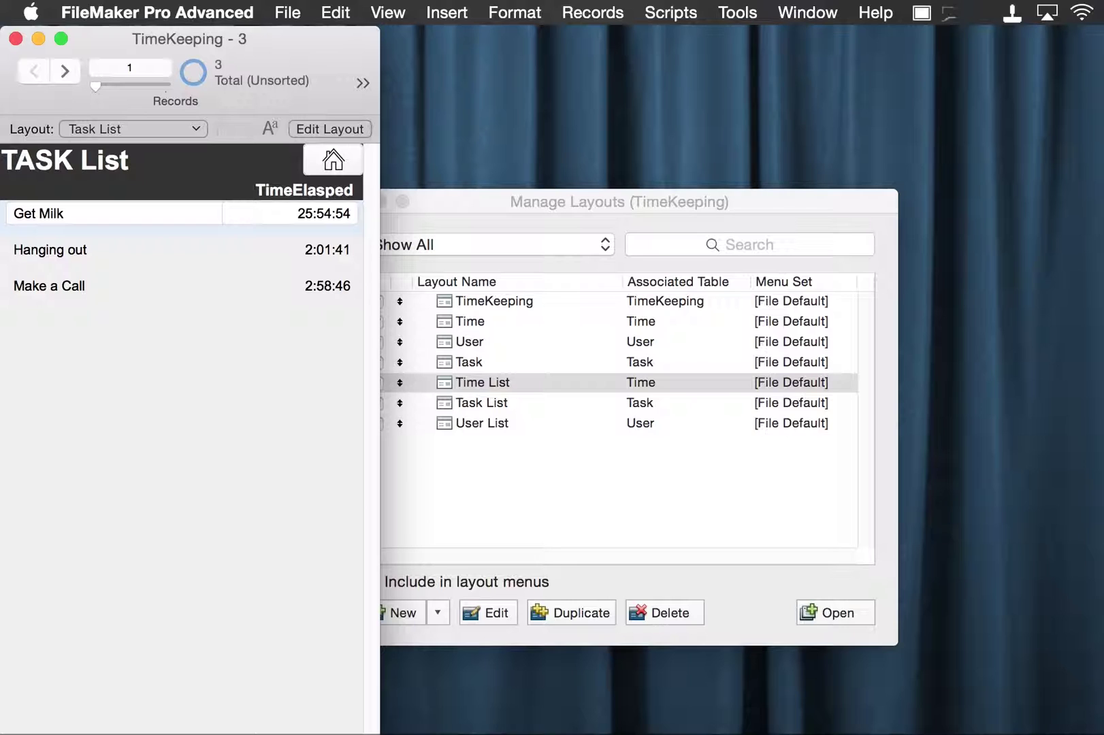
pyautogui.moveTo(379, 729)
pyautogui.mouseDown()
pyautogui.moveTo(370, 673)
pyautogui.moveTo(376, 724)
pyautogui.mouseUp()
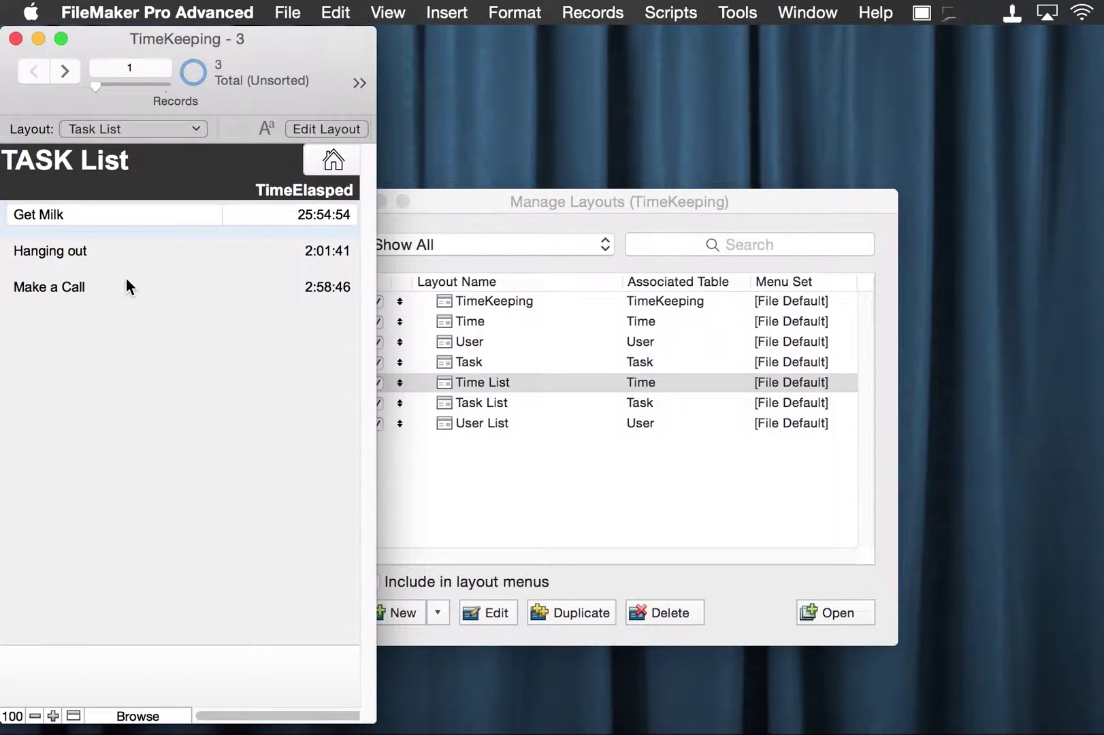
# Open the Task List home button's setup in Layout mode and preview its text-only, icon-only and combined icon-and-label styles
pyautogui.press('super+l')
pyautogui.doubleClick(347, 161)
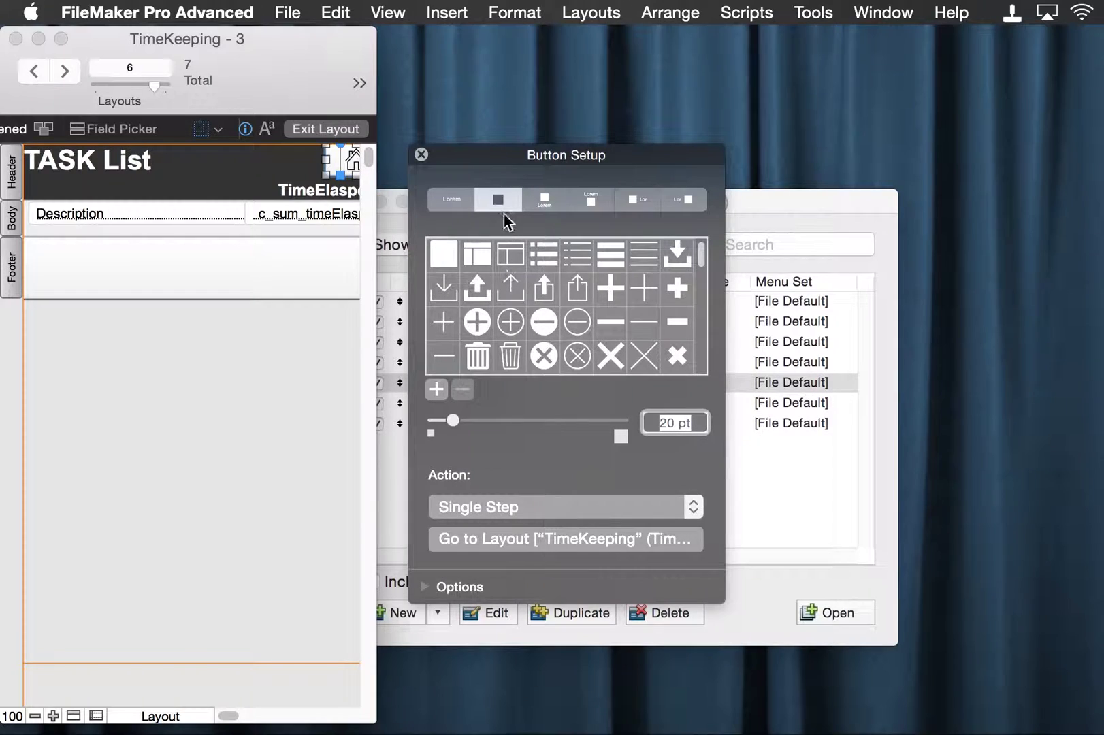
pyautogui.click(452, 201)
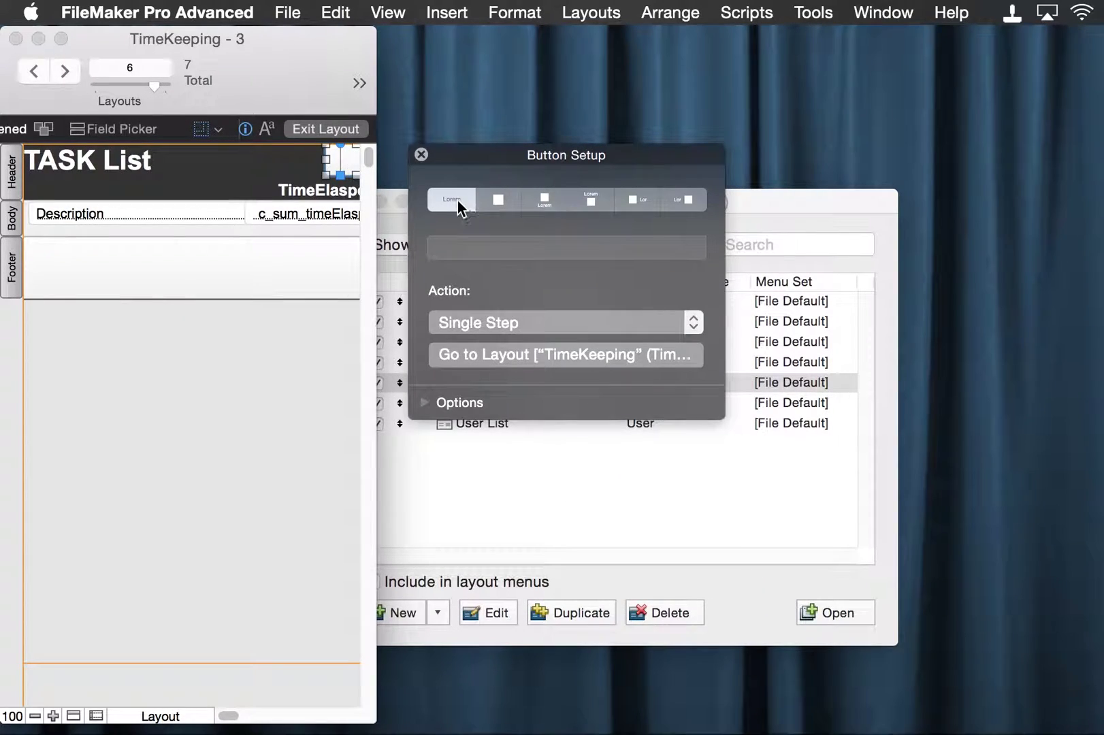
pyautogui.click(495, 199)
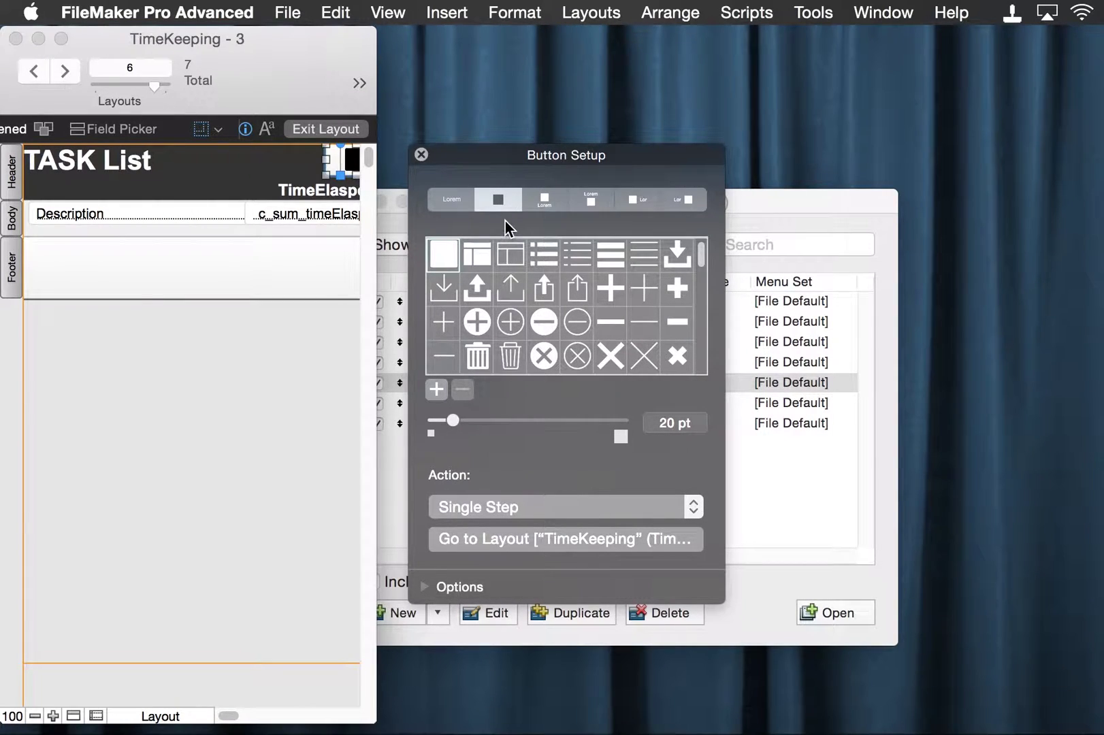
pyautogui.click(557, 204)
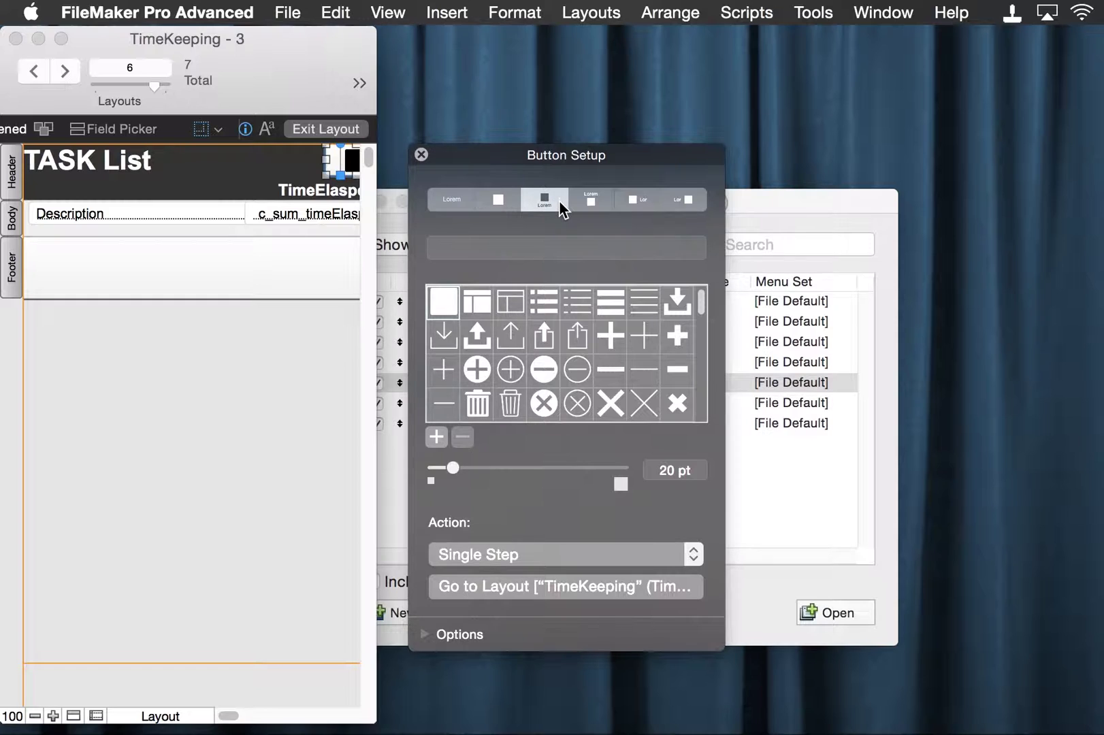
pyautogui.click(606, 205)
pyautogui.click(640, 204)
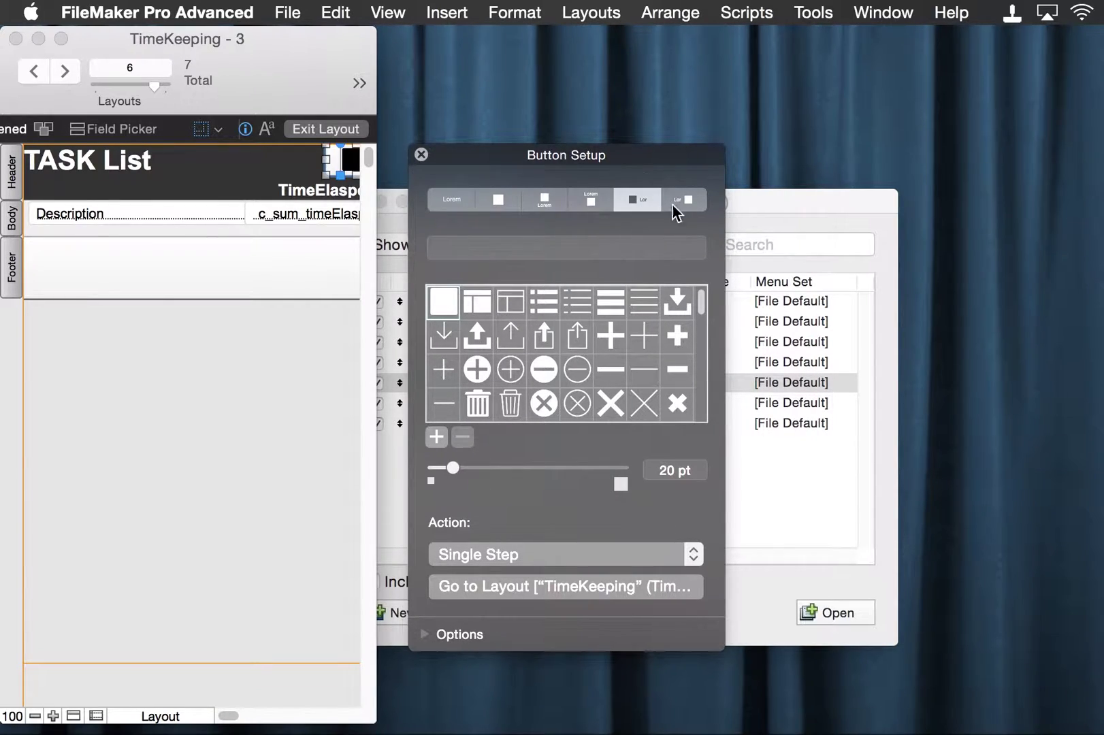
pyautogui.click(676, 203)
# Set the home button to show only an icon and choose the outlined house
pyautogui.click(499, 202)
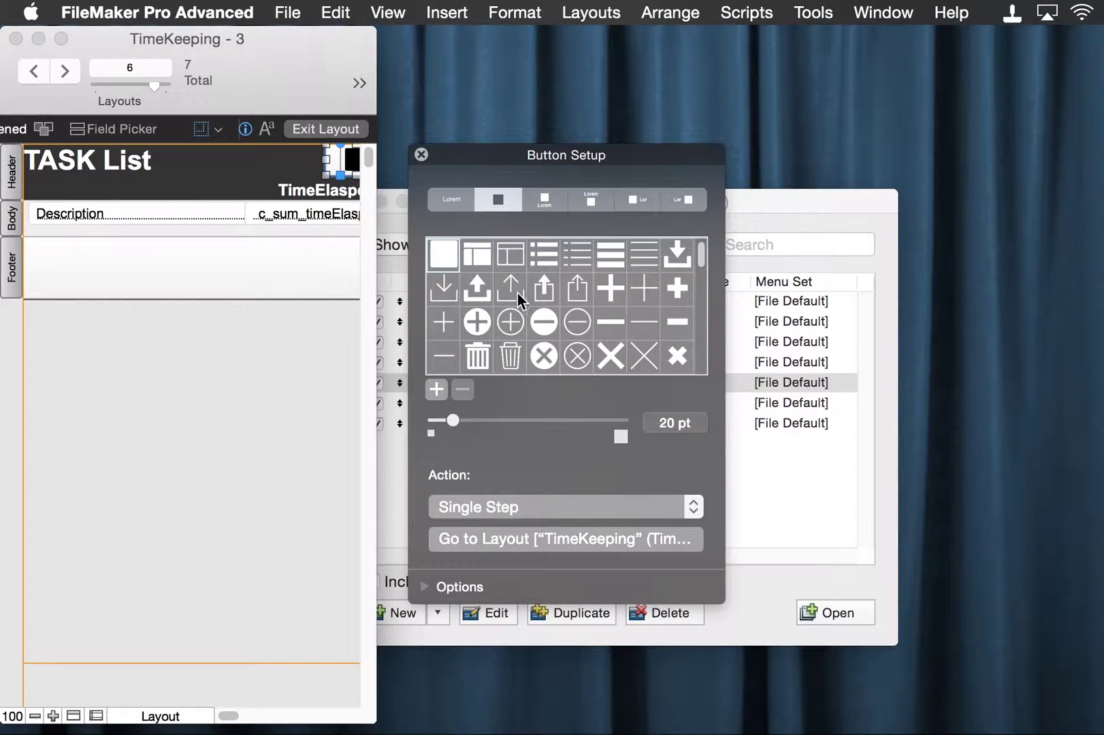
pyautogui.scroll(-10, 544, 349)
pyautogui.click(444, 323)
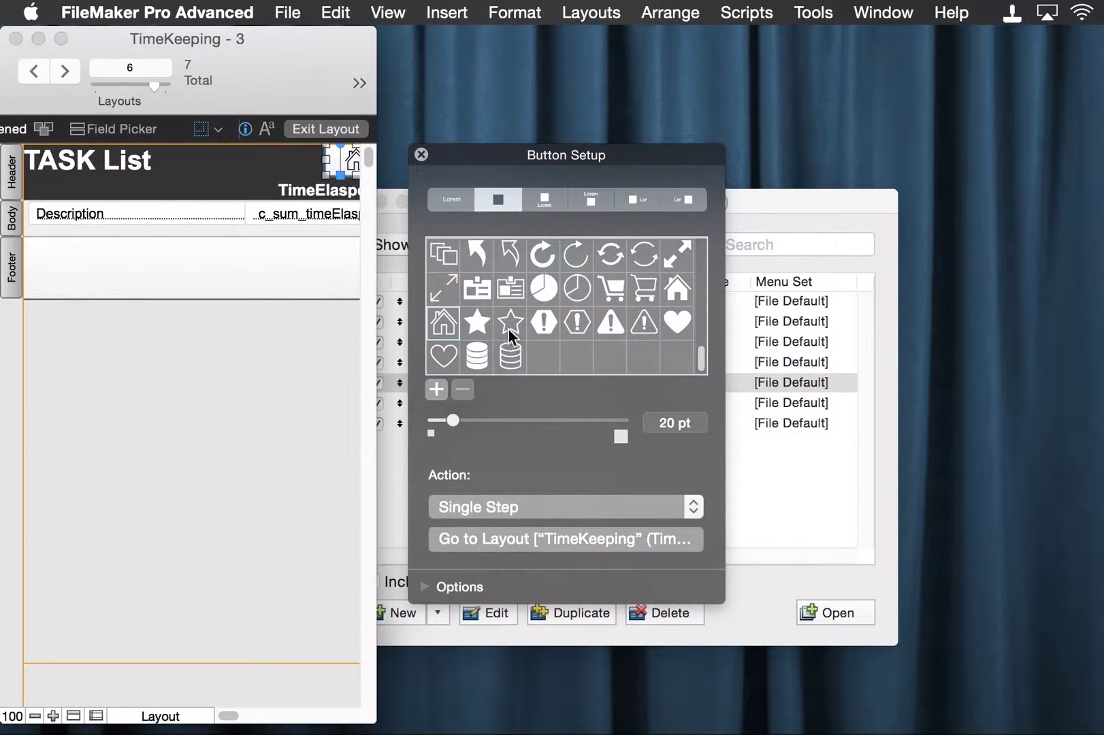
# Convert the home button's single-step Go to Layout action into a script named Home
pyautogui.click(693, 512)
pyautogui.click(692, 512)
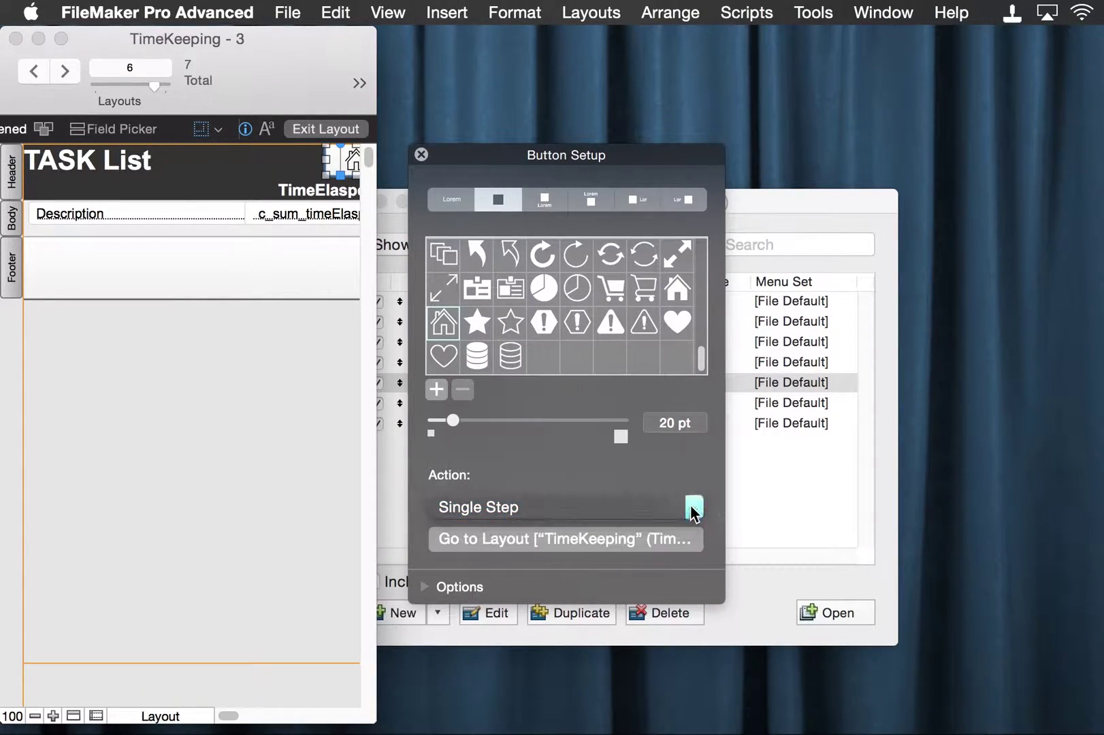
pyautogui.click(687, 542)
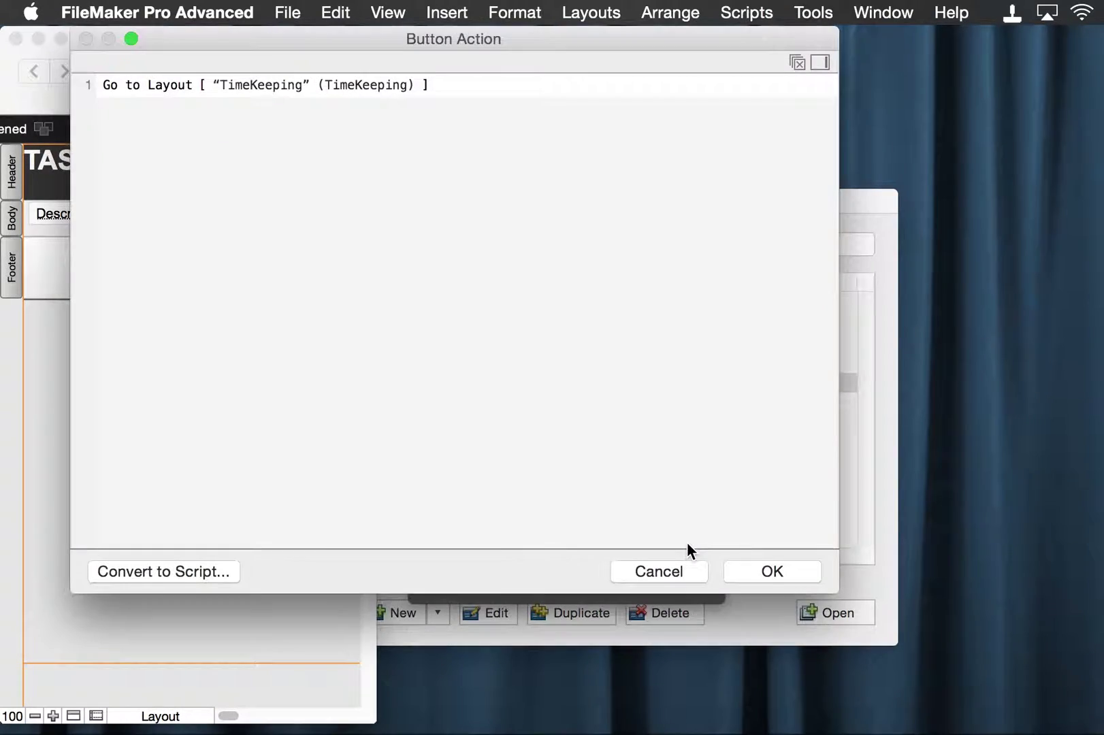
pyautogui.click(201, 571)
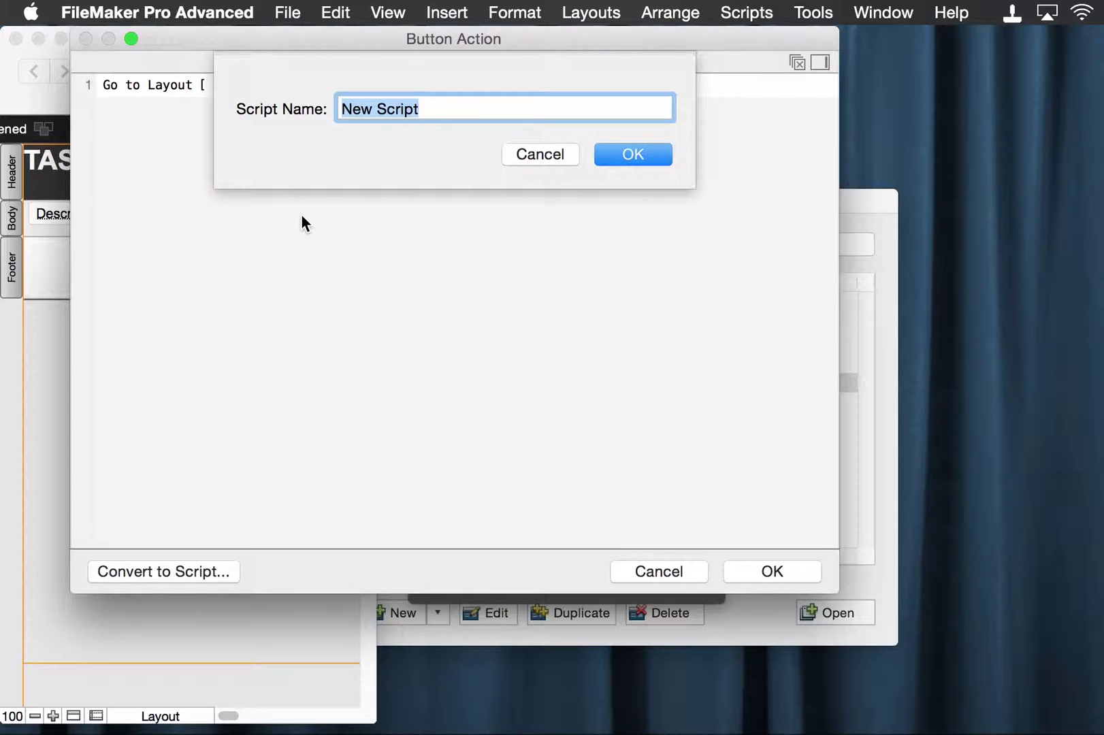
pyautogui.write('Home')
pyautogui.press('Return')
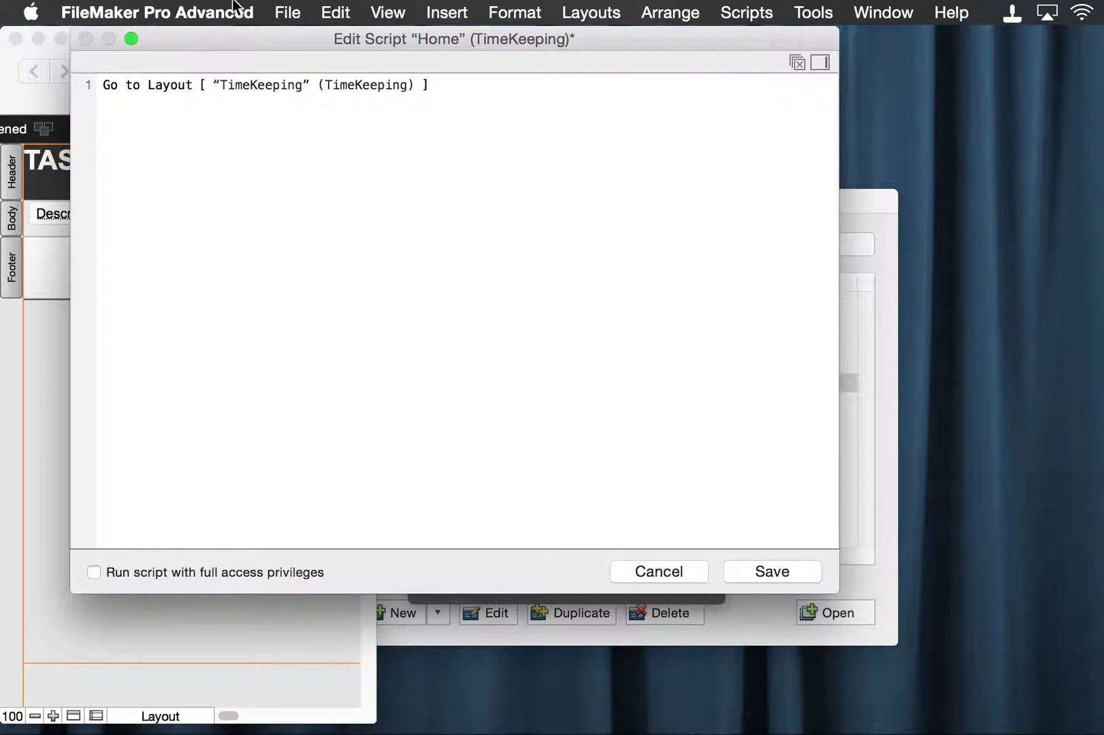
# Save the Home script with an empty line after Go to Layout, and save the Task List layout while returning to Browse mode
pyautogui.click(160, 84)
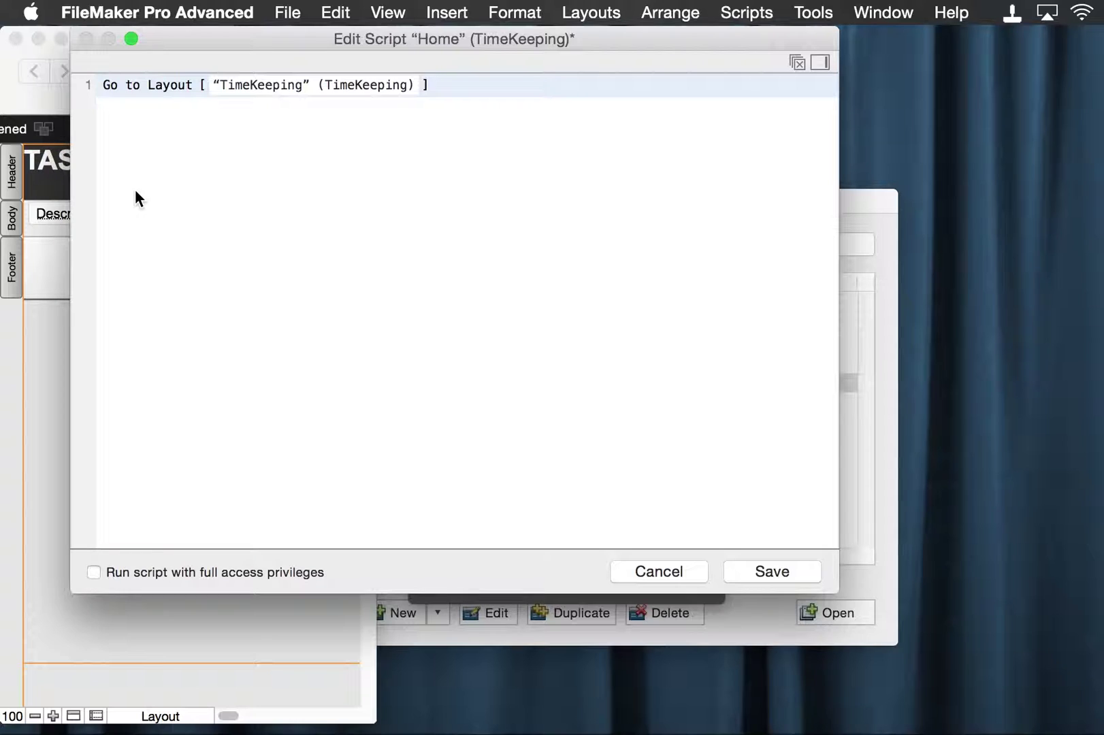
pyautogui.press('Return')
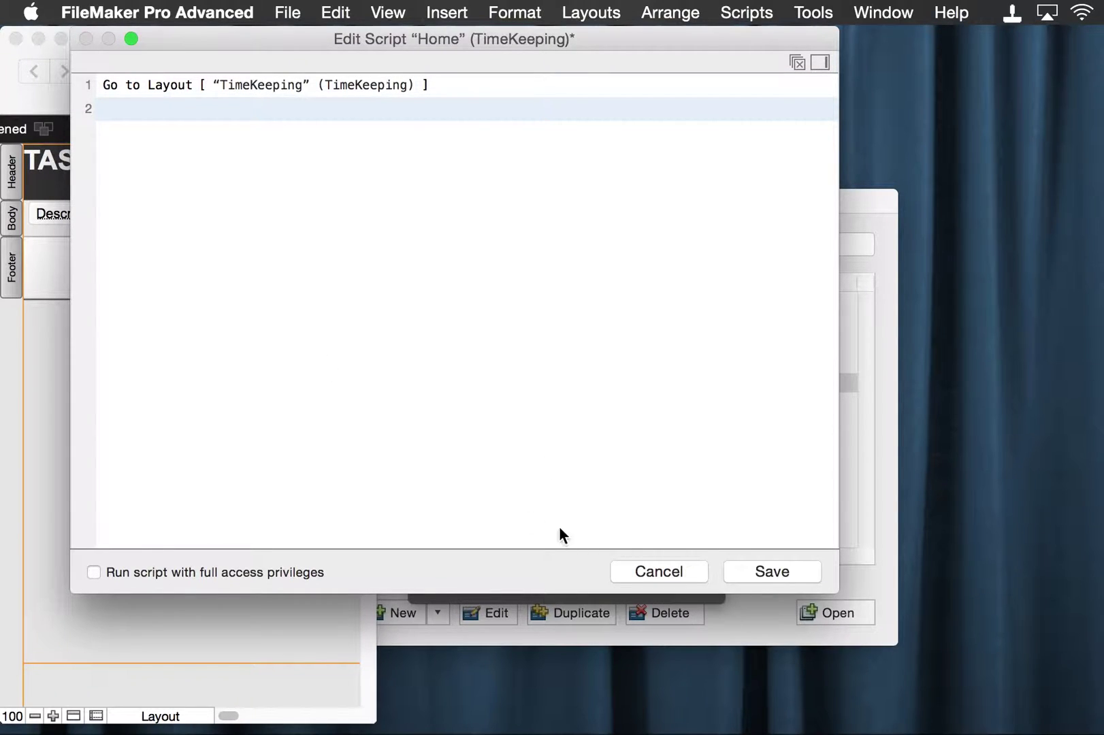
pyautogui.click(752, 570)
pyautogui.click(158, 376)
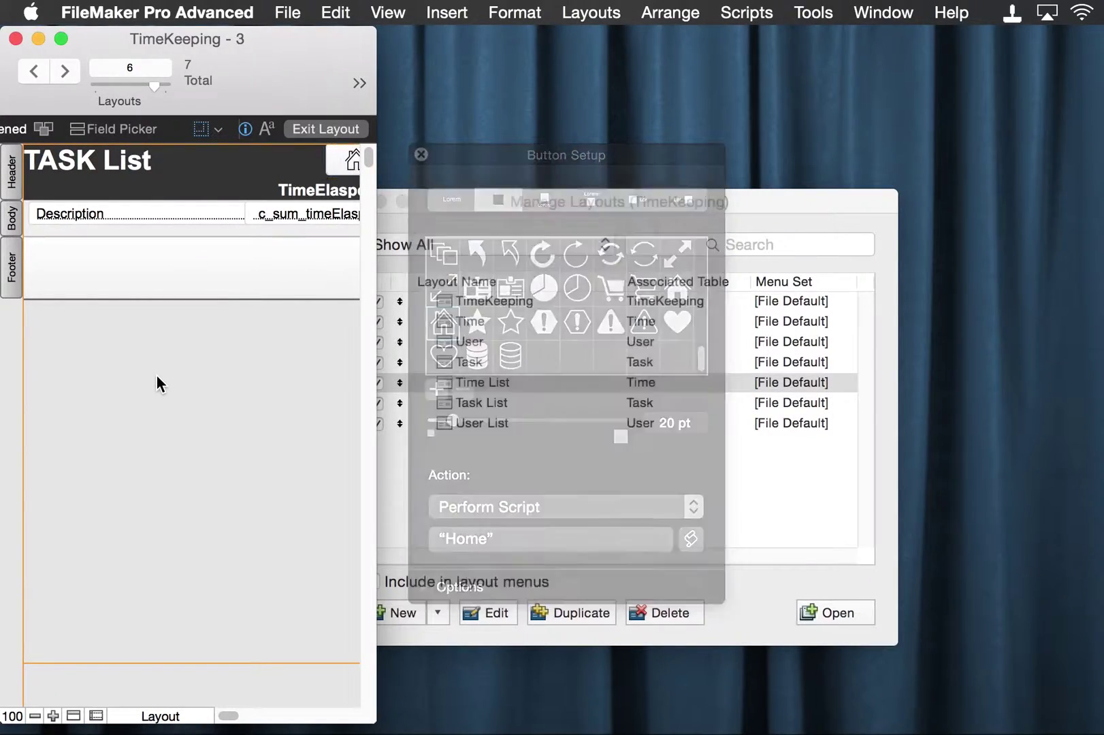
pyautogui.press('super+b')
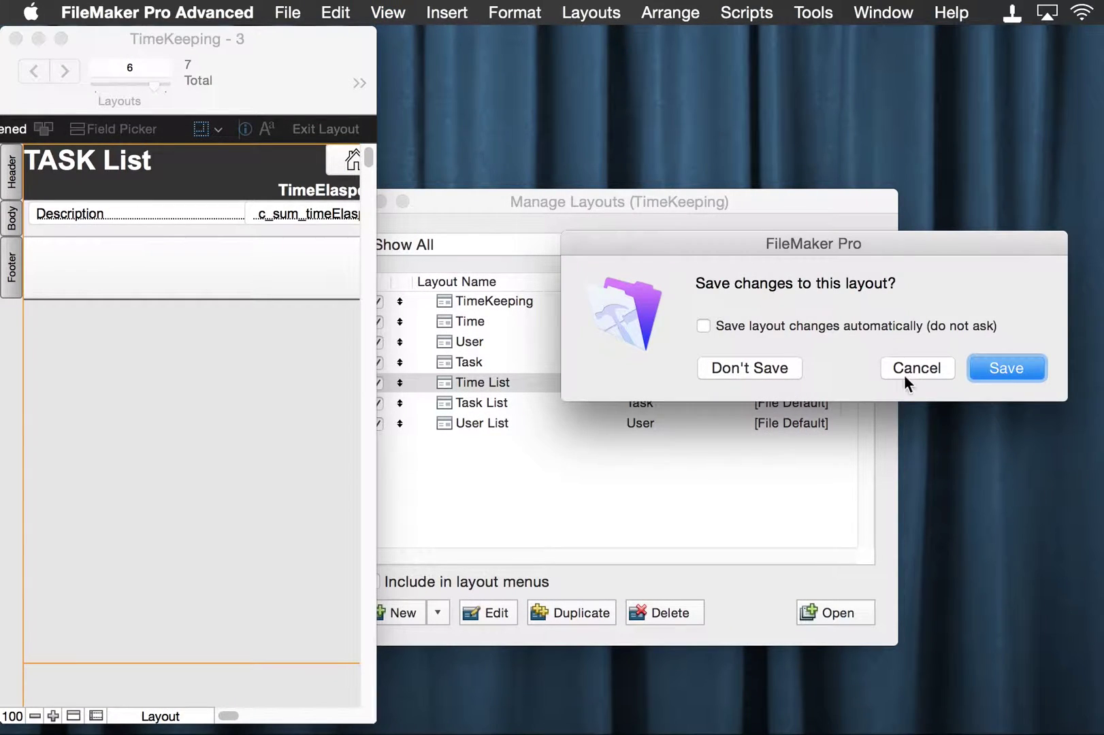
pyautogui.click(980, 368)
# Test the home and Tasks buttons by moving back and forth between the TimeKeeping and Task List layouts
pyautogui.click(333, 159)
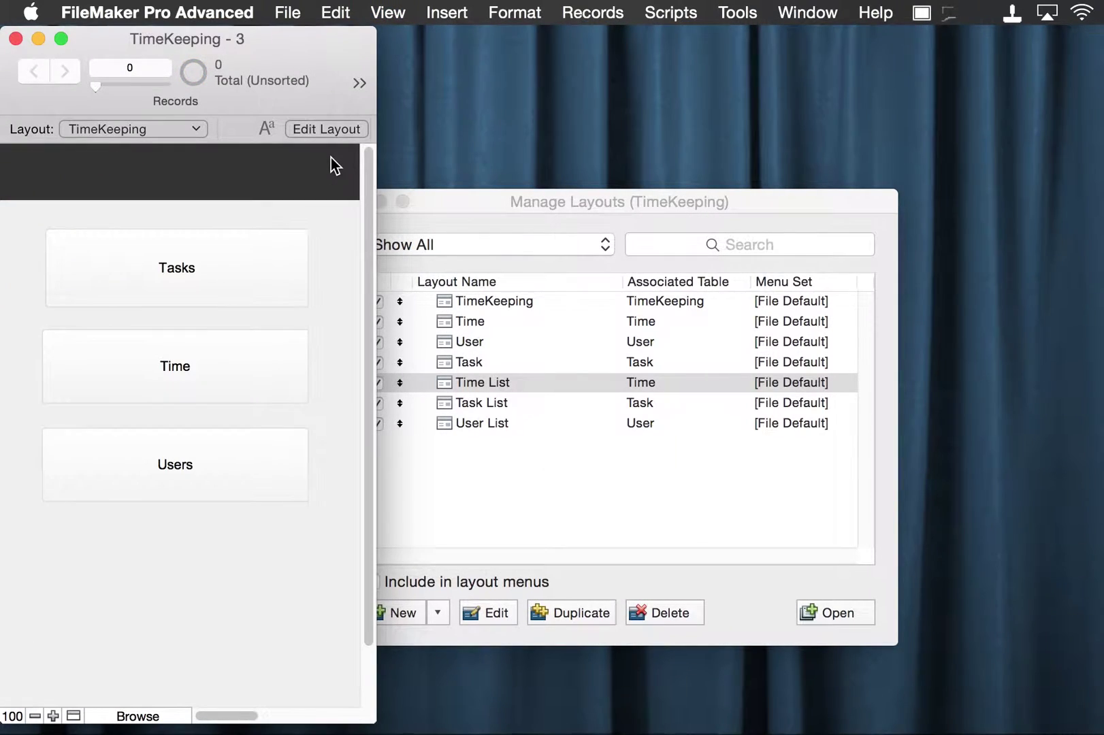
pyautogui.click(177, 273)
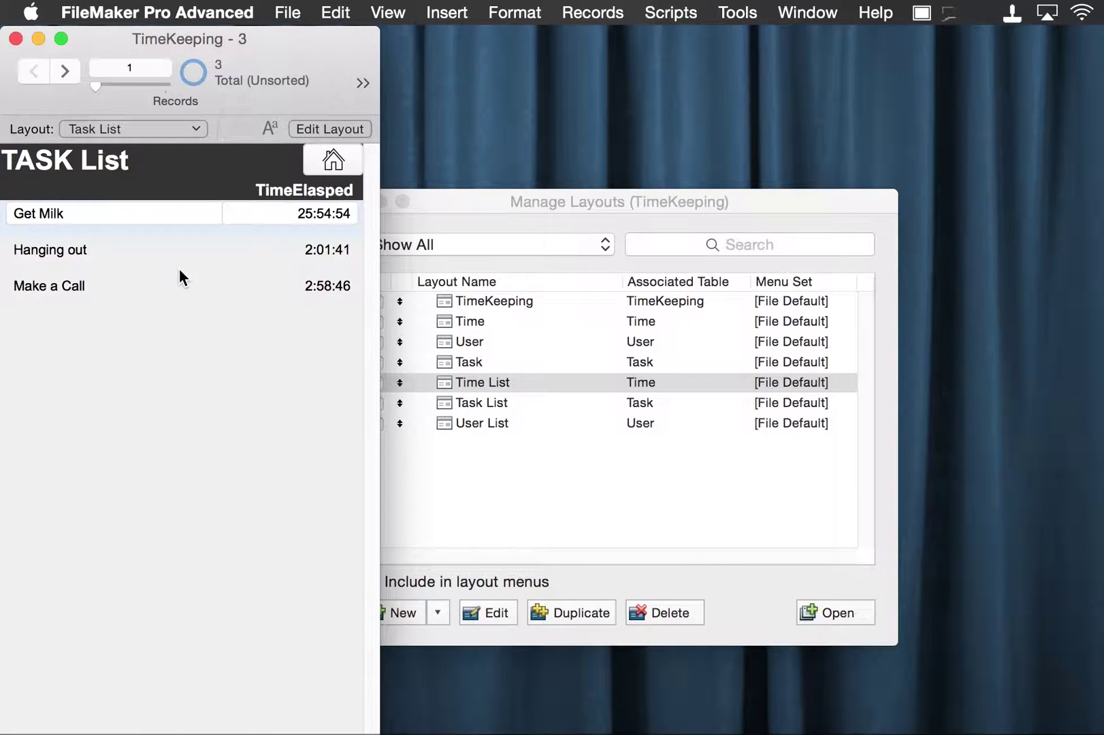
pyautogui.click(333, 164)
pyautogui.click(185, 276)
# Examine the data and field-entry settings of the Task List's Description and elapsed-time fields in Layout mode
pyautogui.press('super+l')
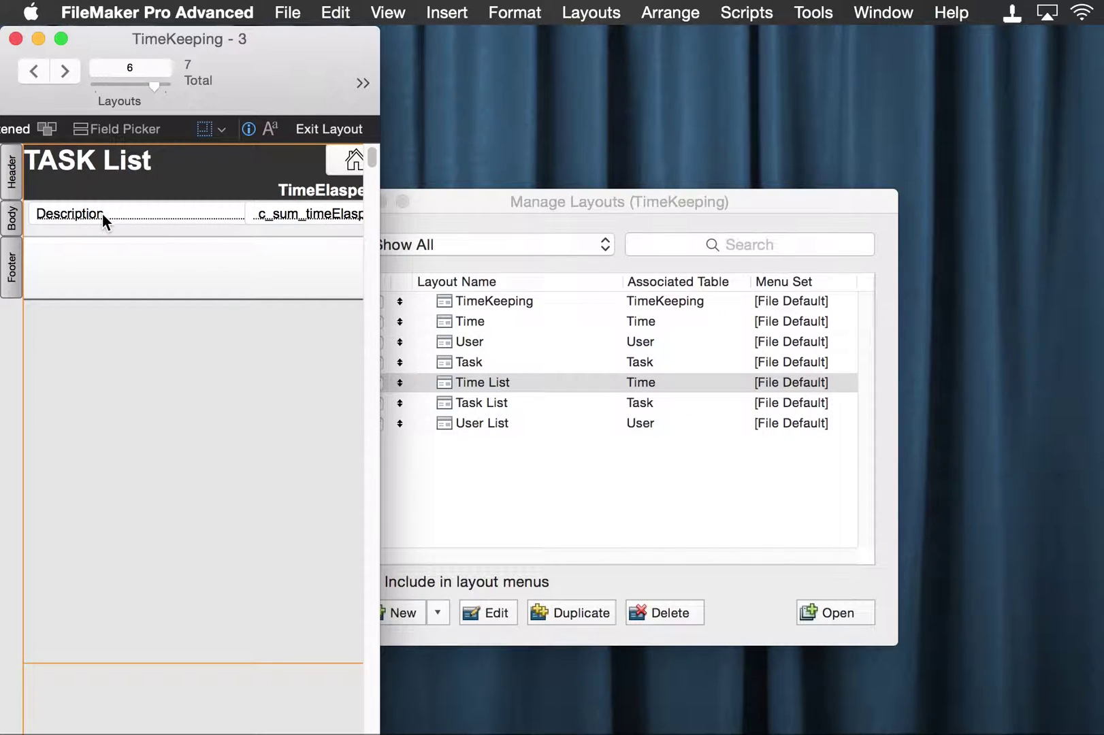
pyautogui.click(69, 214)
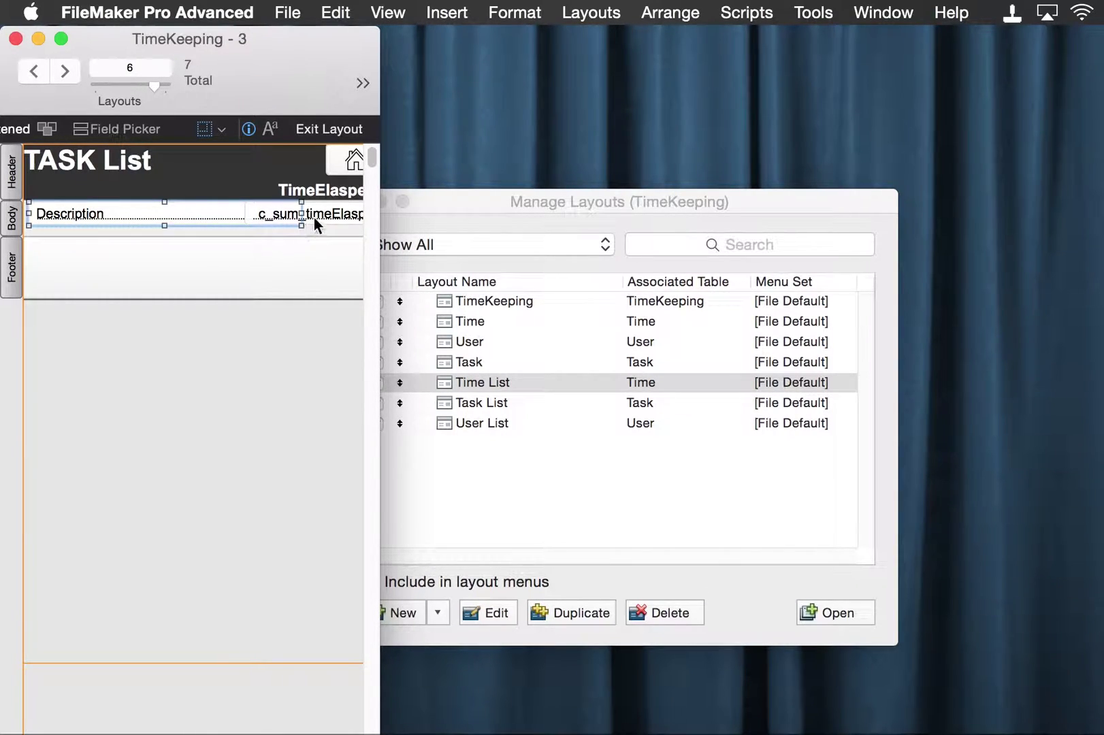
pyautogui.press('super+i')
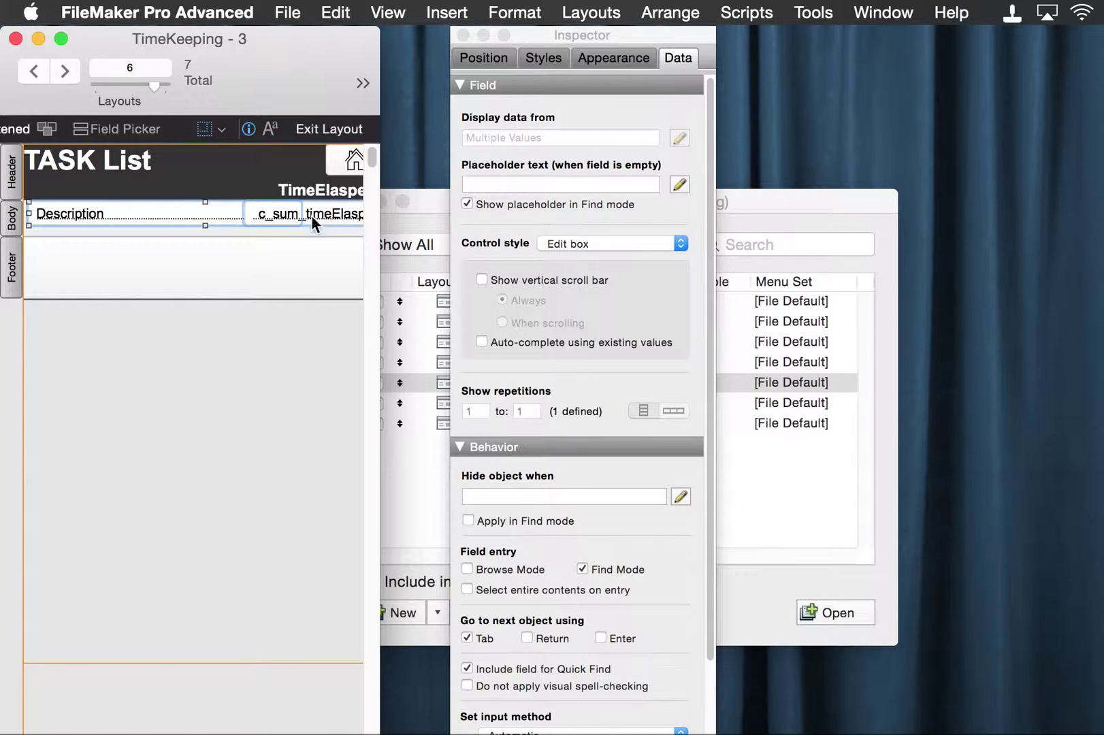
pyautogui.click(280, 329)
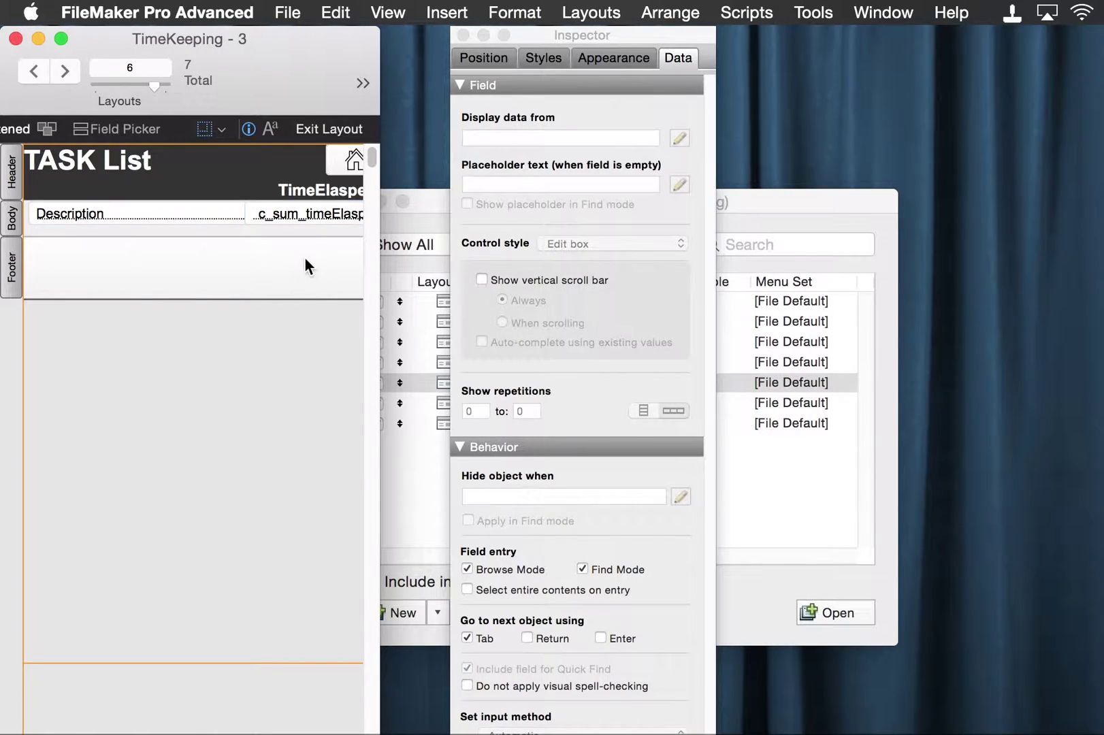
# Set up the Description and elapsed-time fields together as a grouped button with the Perform Script action
pyautogui.click(218, 213)
pyautogui.keyDown('shift'); pyautogui.click(333, 215); pyautogui.keyUp('shift')
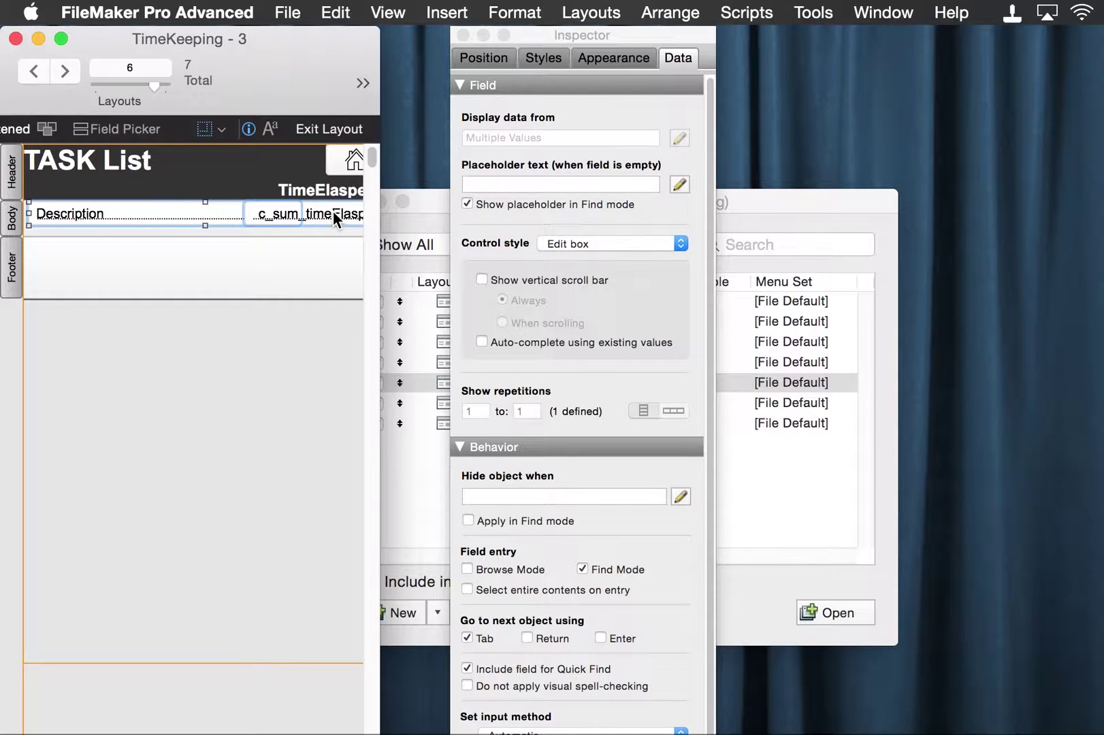
pyautogui.click(518, 13)
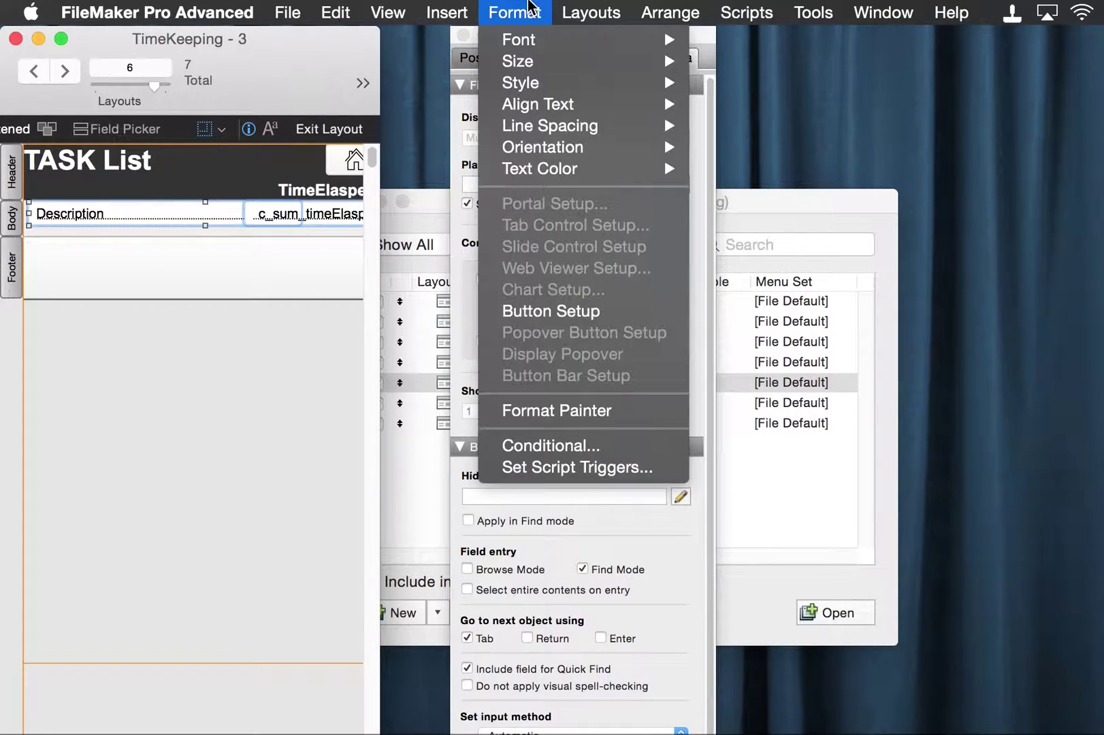
pyautogui.click(571, 313)
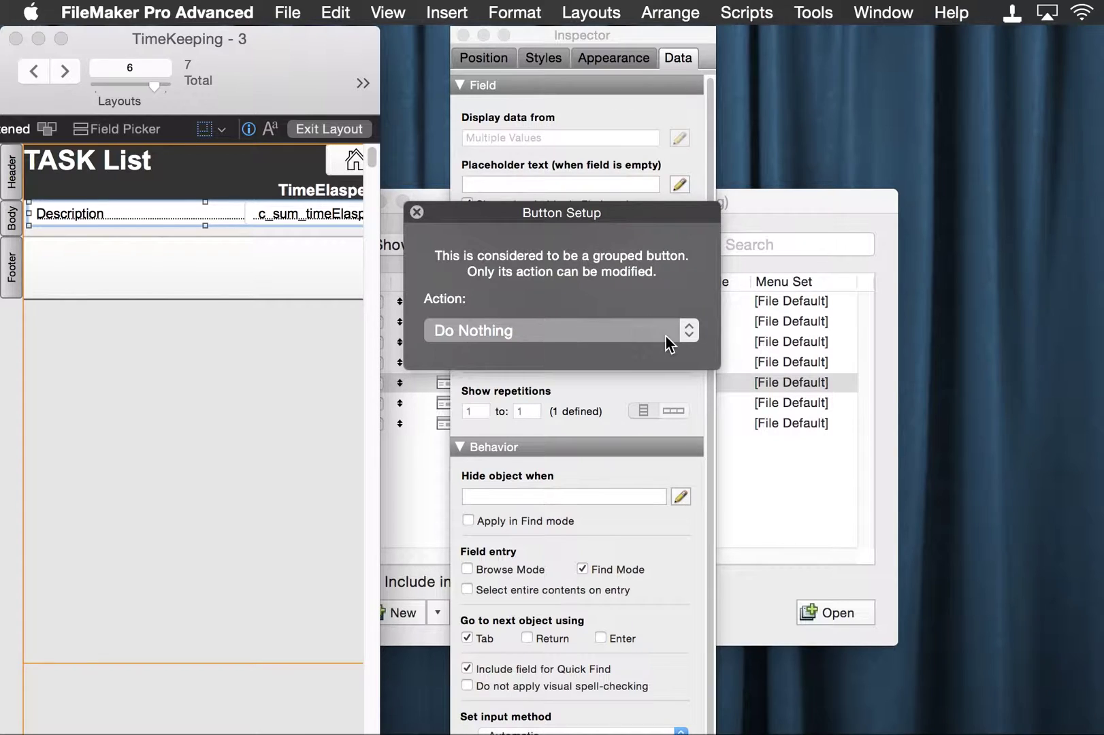
pyautogui.click(668, 330)
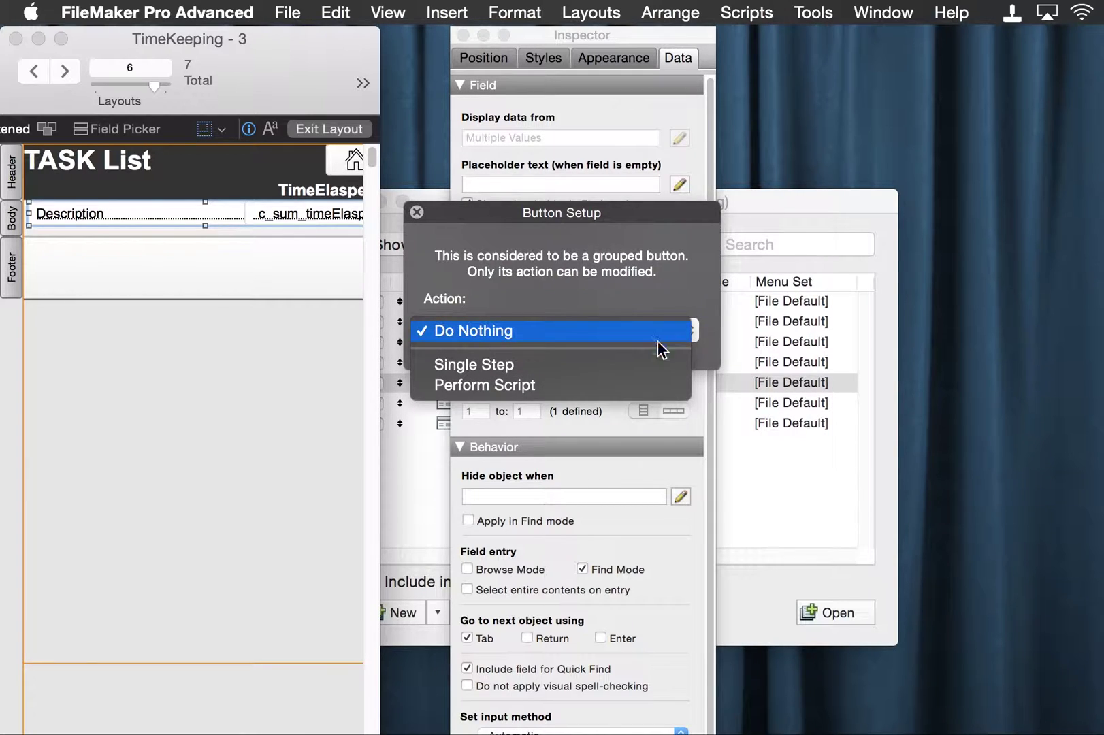
pyautogui.click(638, 384)
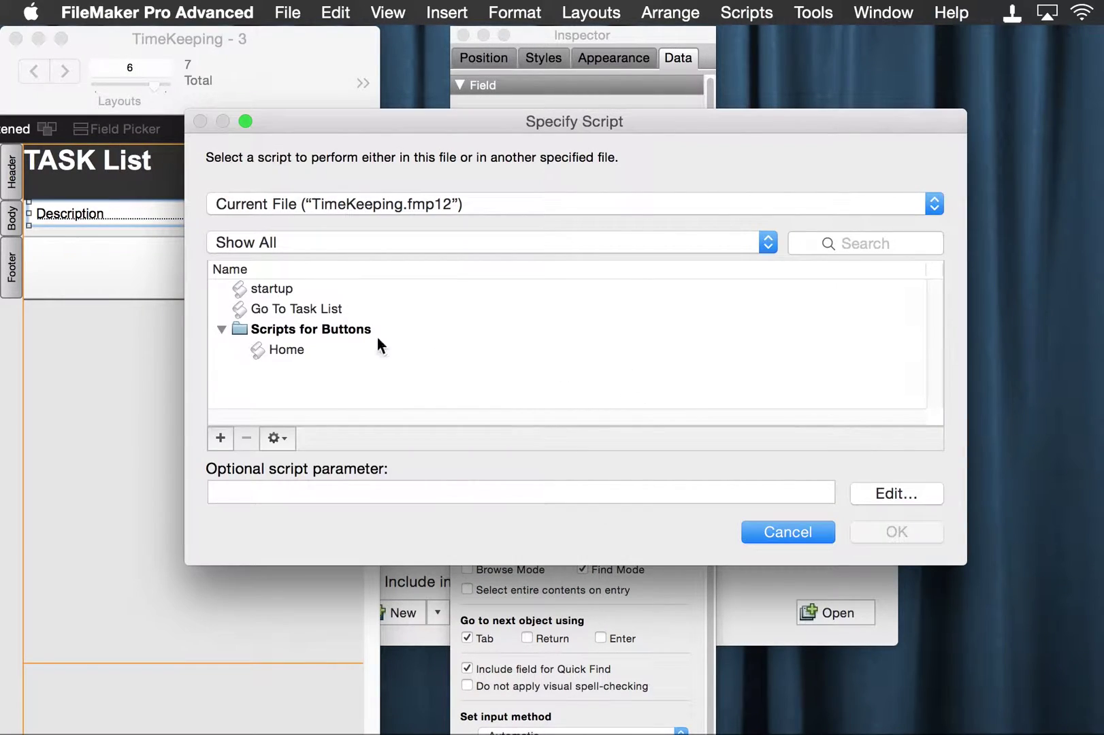
# Create a new script named Task Details for the grouped button
pyautogui.click(220, 438)
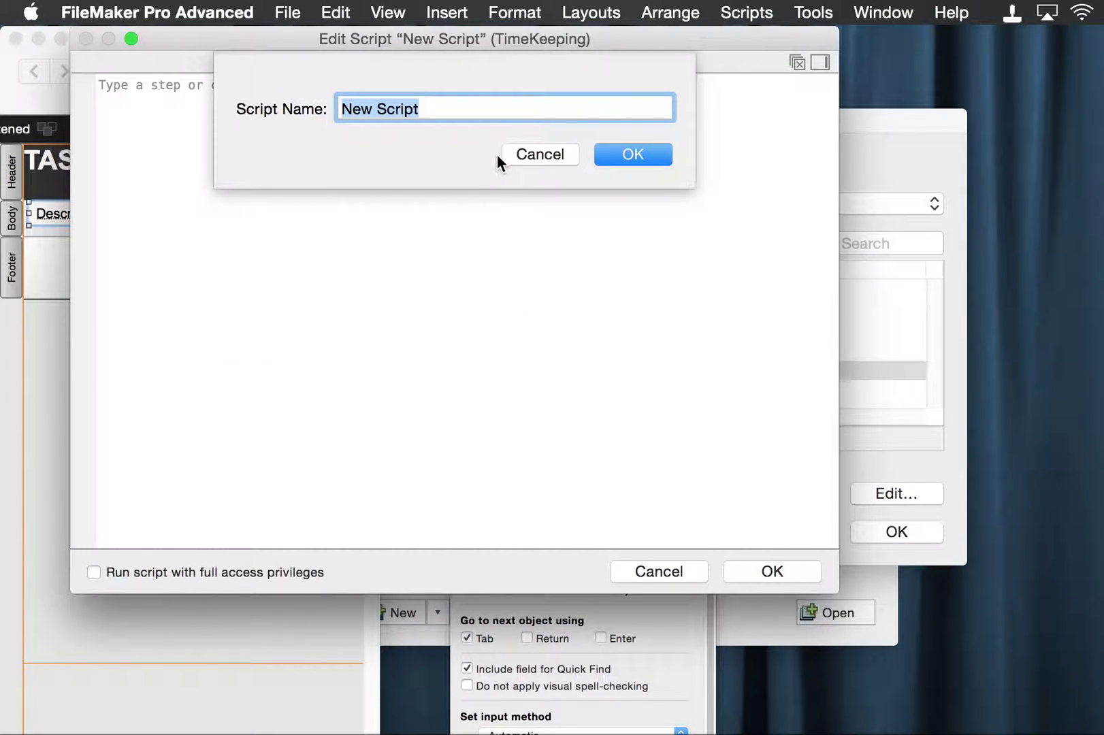
pyautogui.write('Task ')
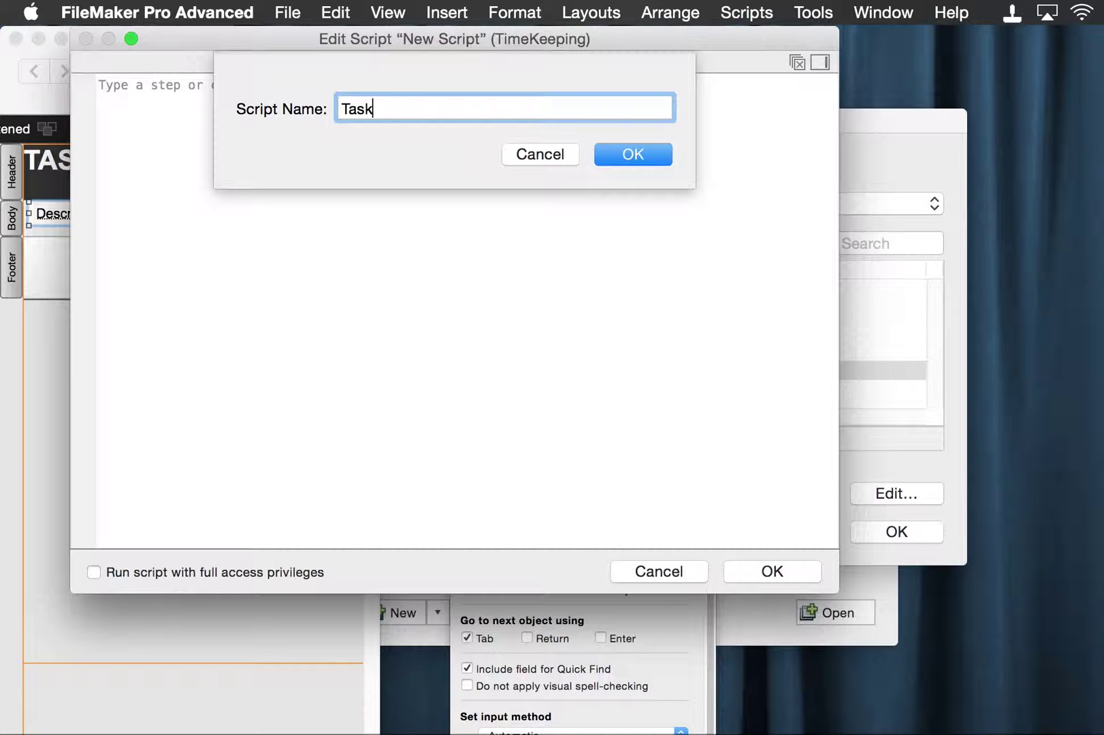
pyautogui.write('Details')
pyautogui.press('Return')
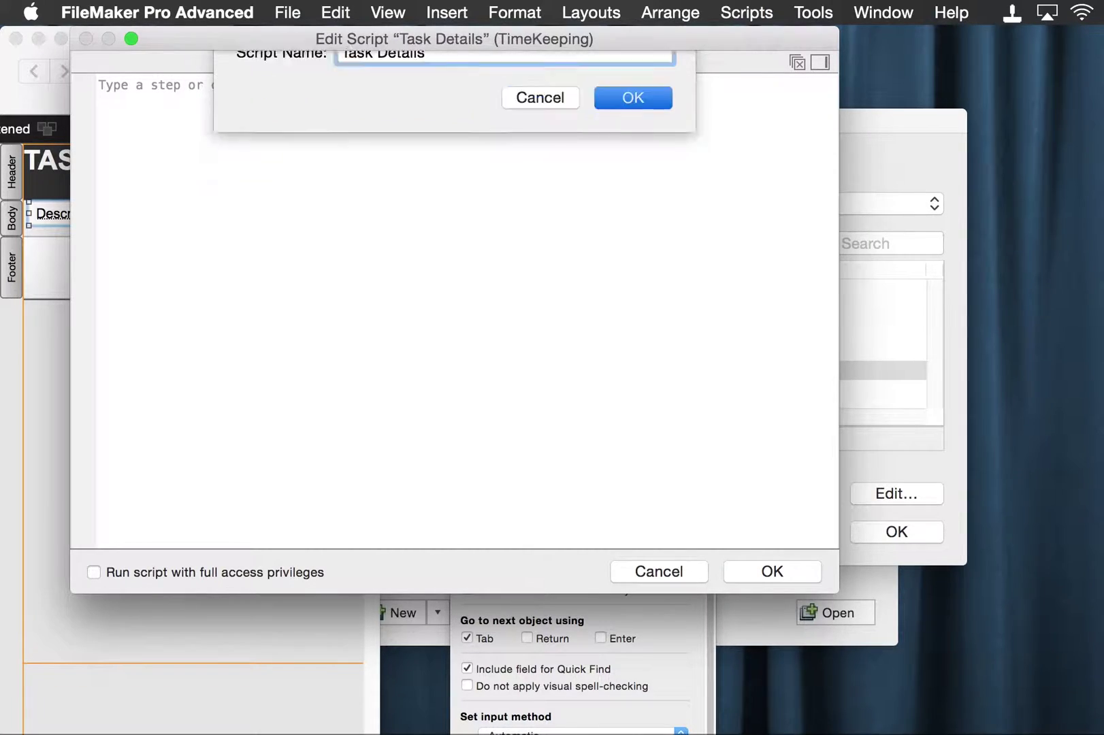
# Add a Go to Layout step to the Task Details script and set its target to the Task layout
pyautogui.click(207, 89)
pyautogui.write('g l')
pyautogui.press('Return')
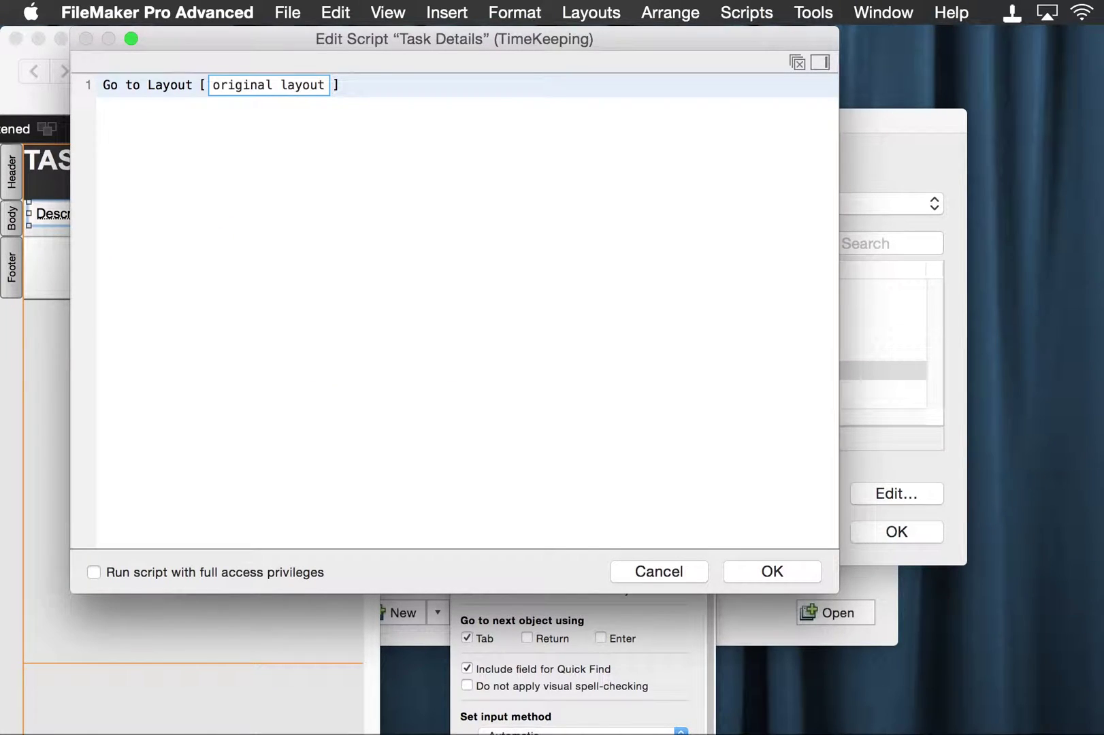
pyautogui.click(207, 89)
pyautogui.press('Down')
pyautogui.press('Return')
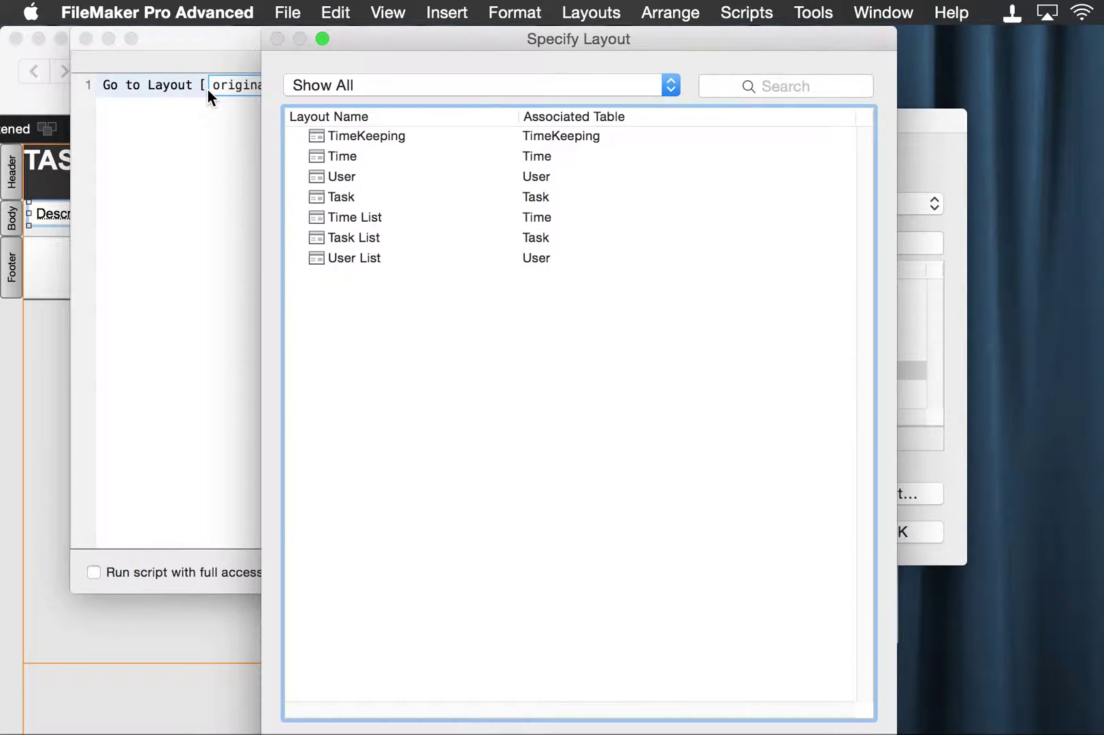
pyautogui.press('Down')
pyautogui.press('Down')
pyautogui.press('Down')
pyautogui.press('Down')
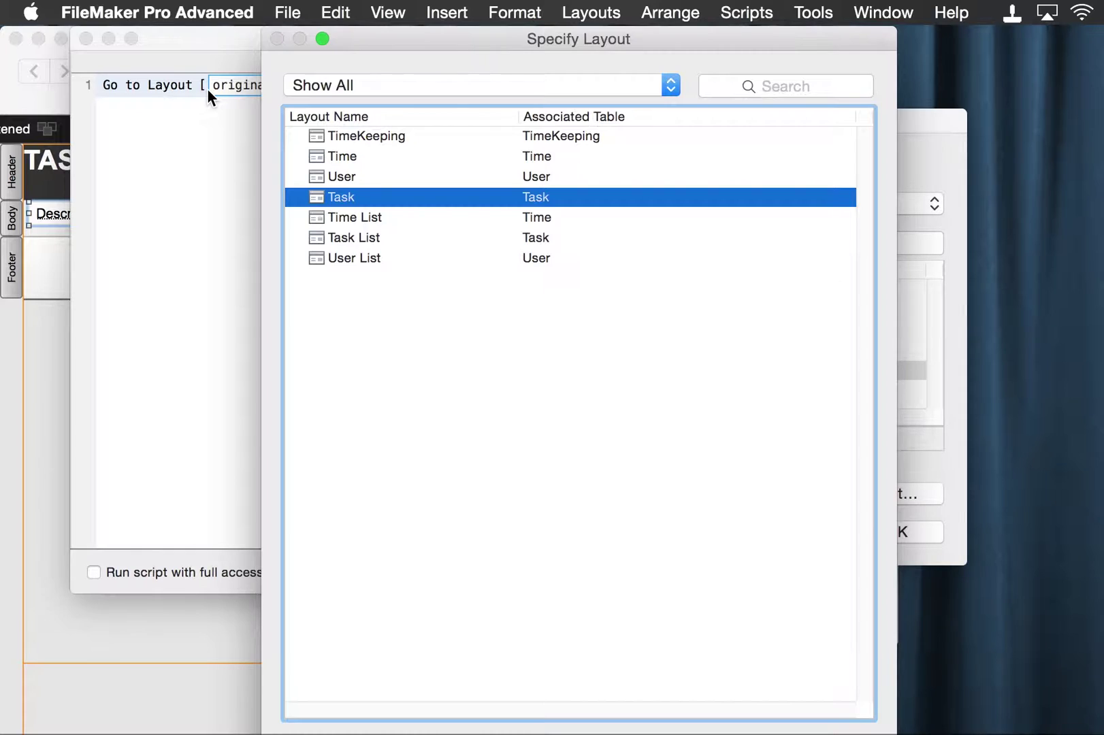
pyautogui.press('Return')
# Save the Task Details script, assign it to the grouped button, and return the Task List layout to Browse mode with changes saved
pyautogui.click(793, 562)
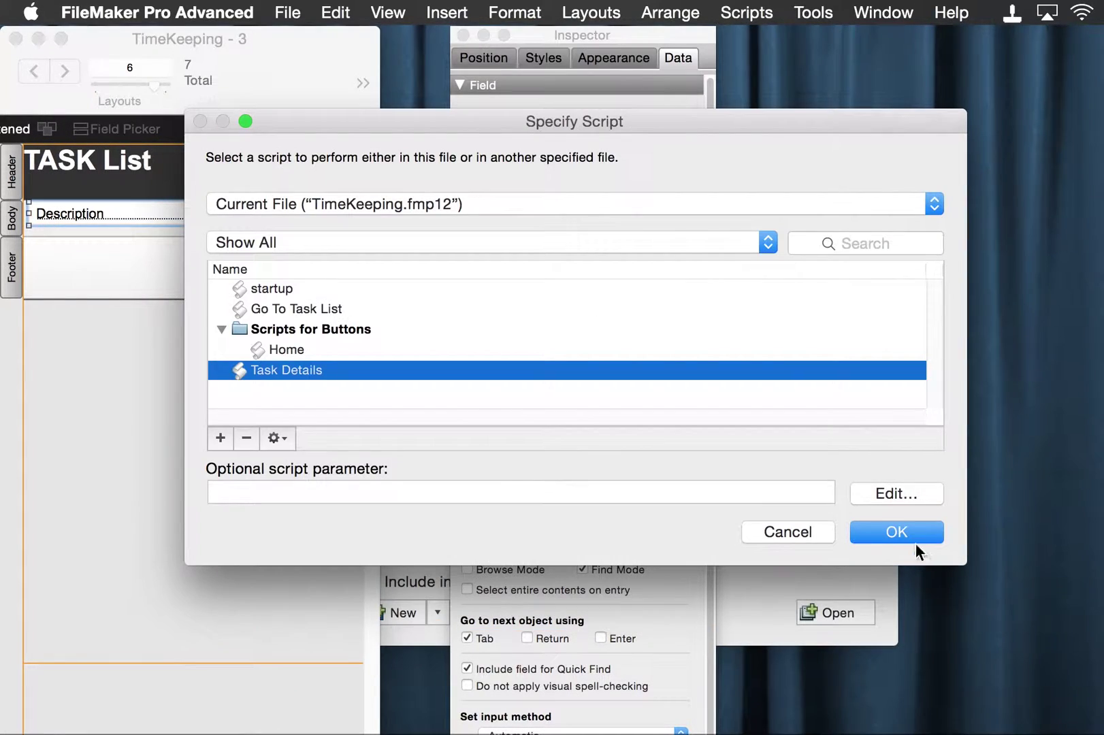
pyautogui.click(915, 541)
pyautogui.click(327, 453)
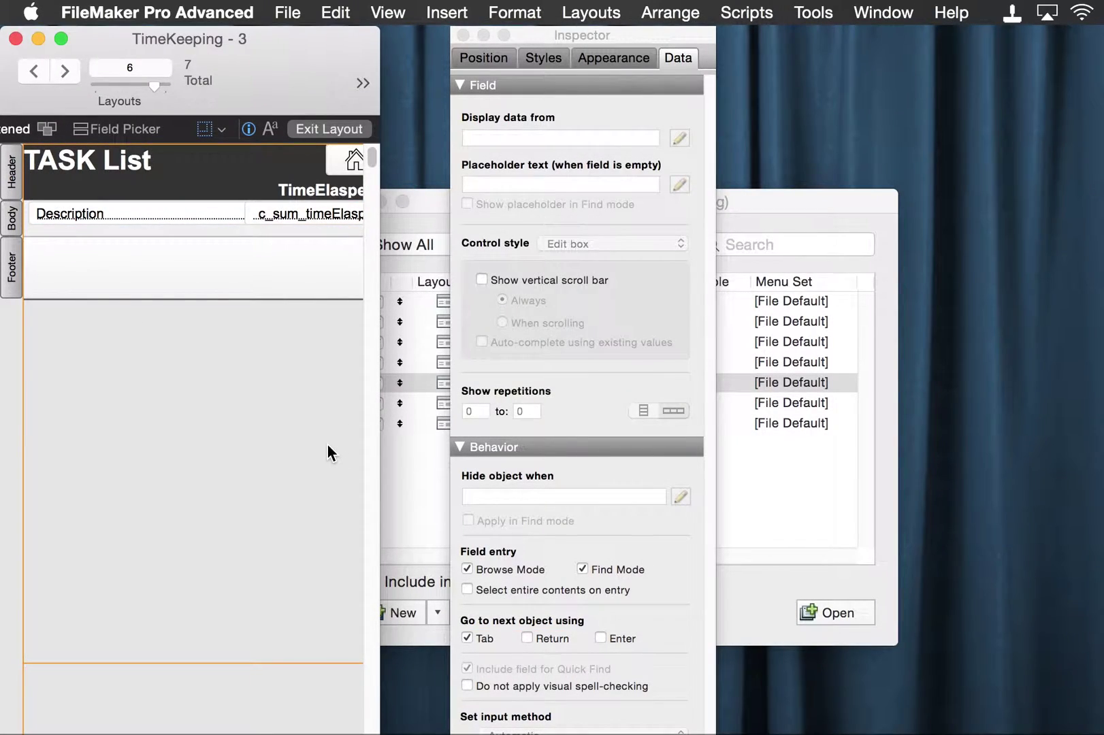
pyautogui.press('super+b')
pyautogui.press('Return')
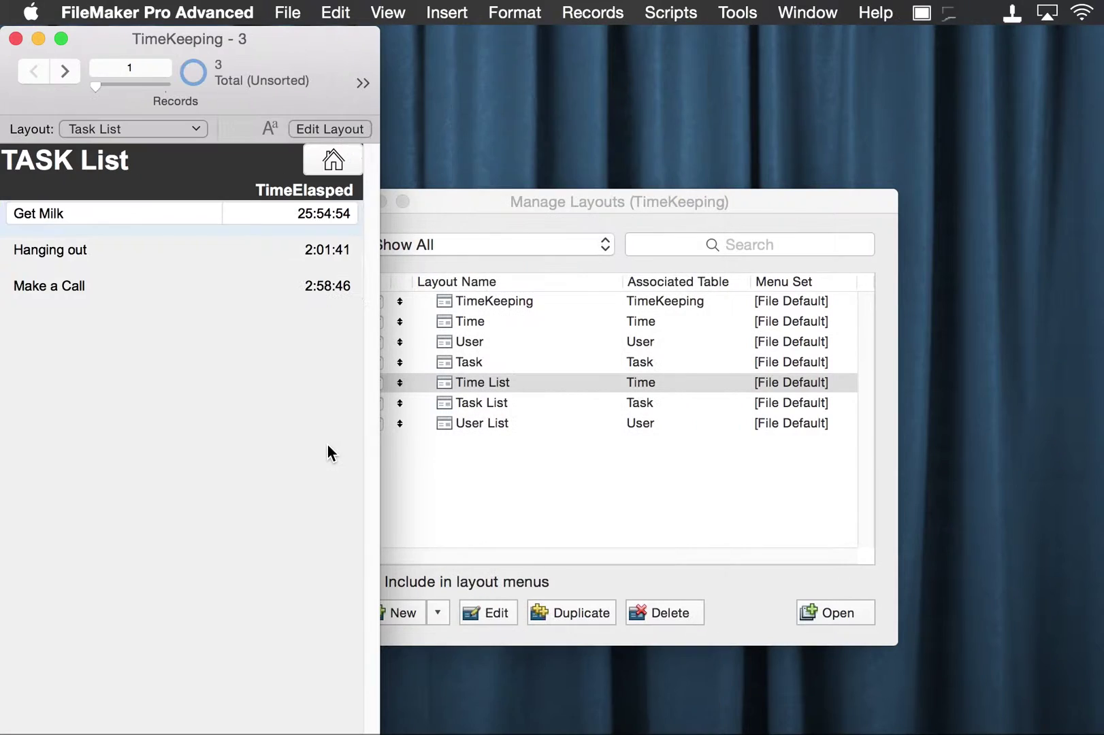
# Open the Get Milk task from the Task List and draw a button at the right end of the Task layout's header within the narrow screen guide
pyautogui.click(56, 212)
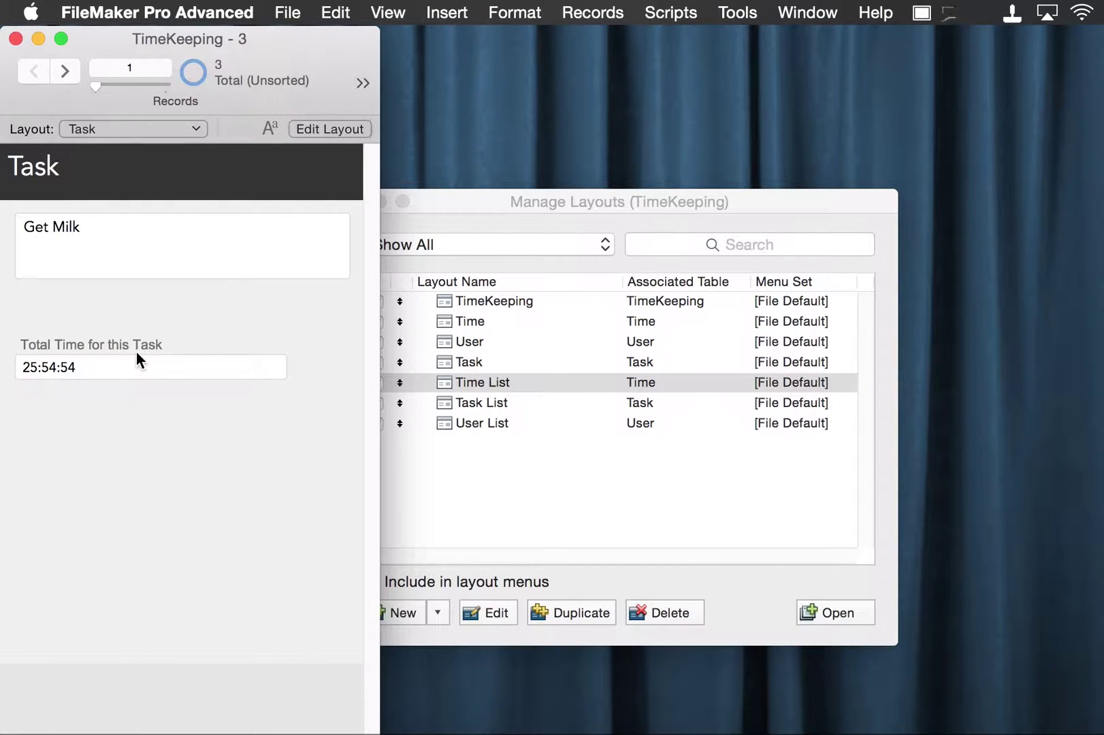
pyautogui.press('super+l')
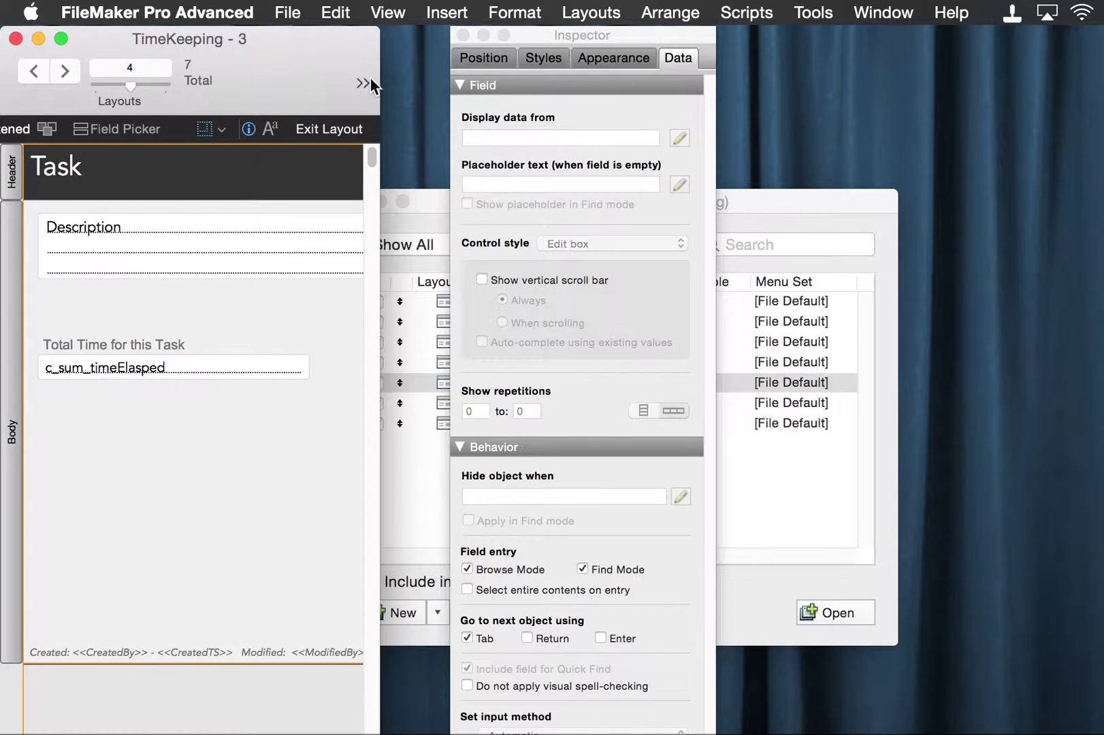
pyautogui.moveTo(377, 73); pyautogui.dragTo(1041, 82)
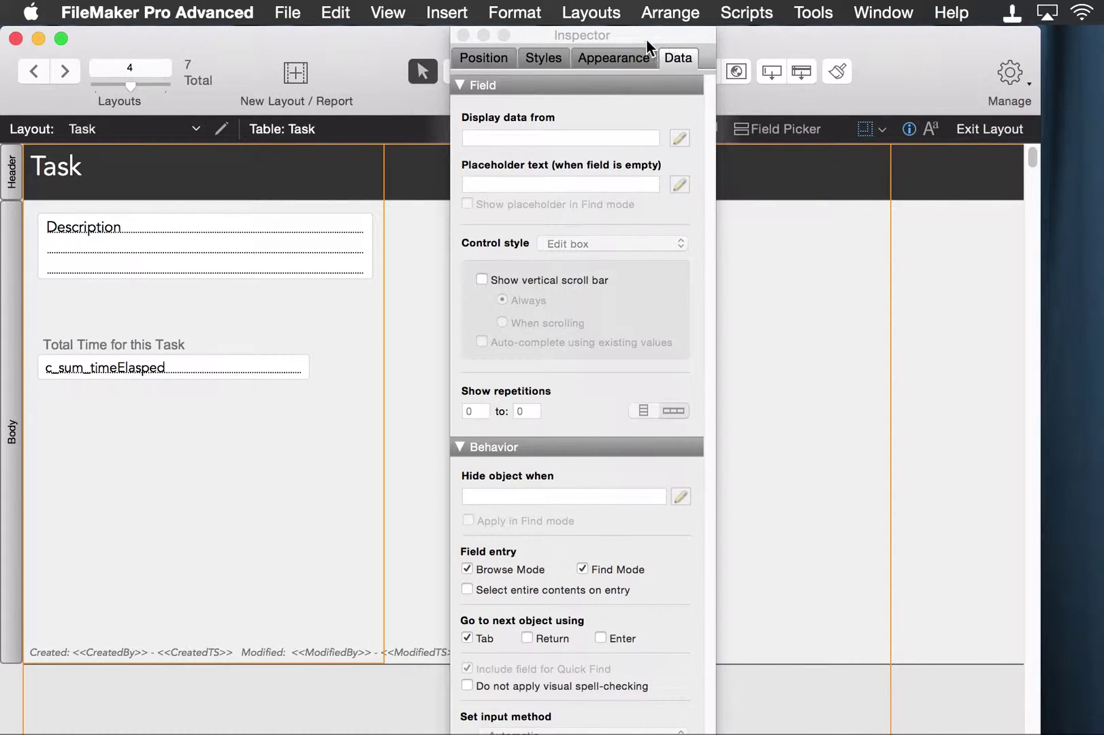
pyautogui.click(464, 36)
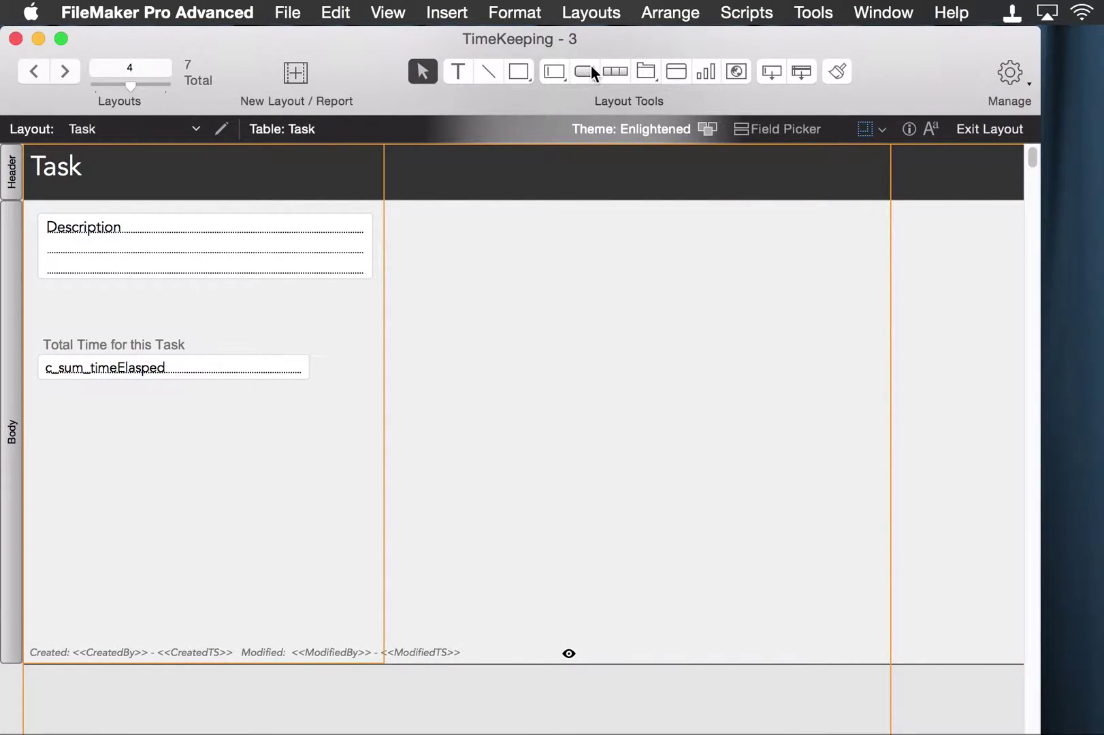
pyautogui.click(584, 71)
pyautogui.moveTo(318, 150)
pyautogui.mouseDown()
pyautogui.moveTo(395, 206)
pyautogui.moveTo(382, 192)
pyautogui.mouseUp()
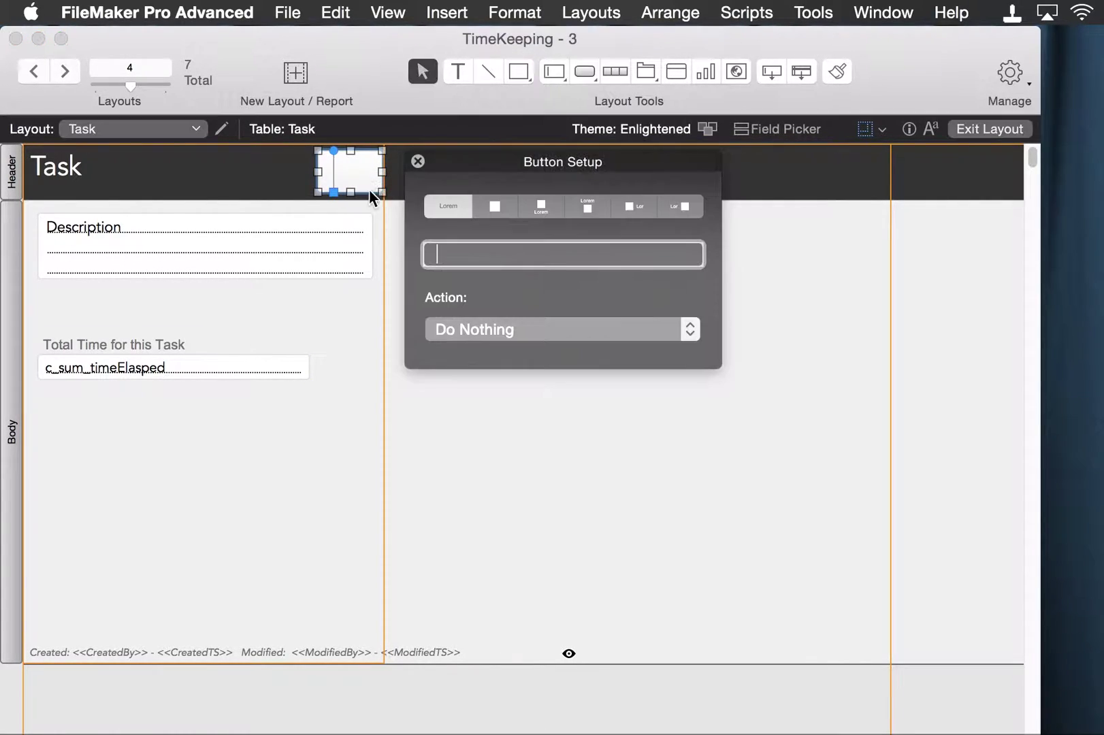
# Make the new header button icon-only and give it the outlined house icon
pyautogui.click(497, 206)
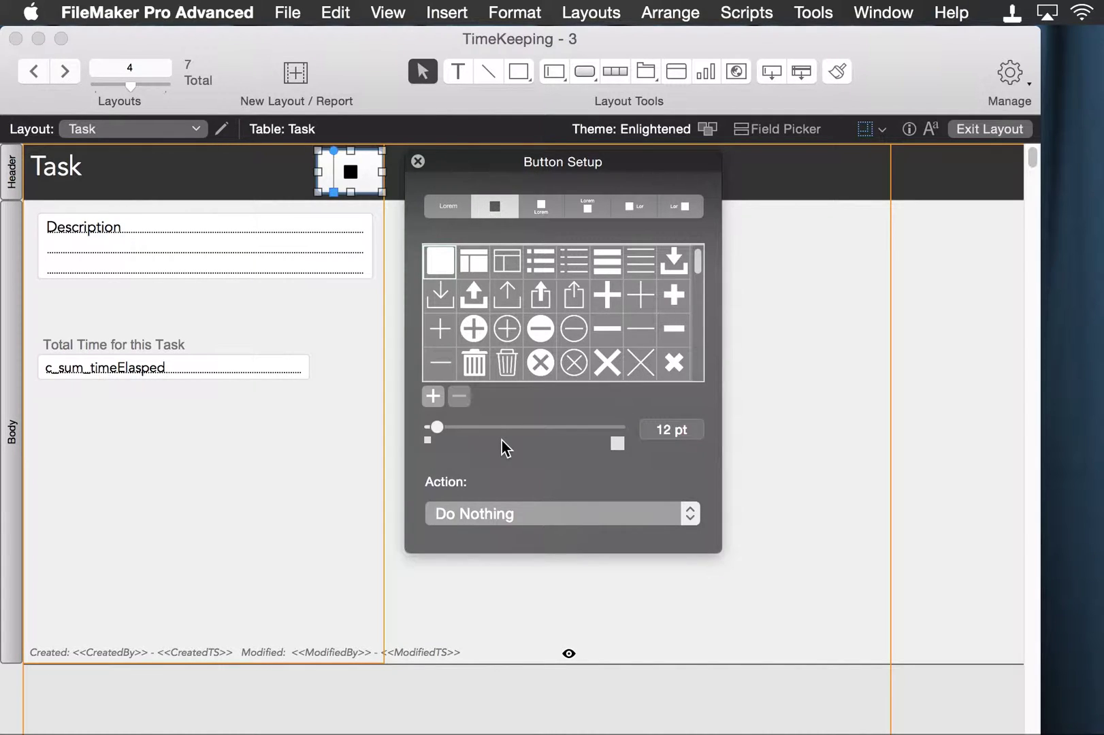
pyautogui.scroll(-5, 506, 324)
pyautogui.scroll(-5, 505, 321)
pyautogui.click(439, 329)
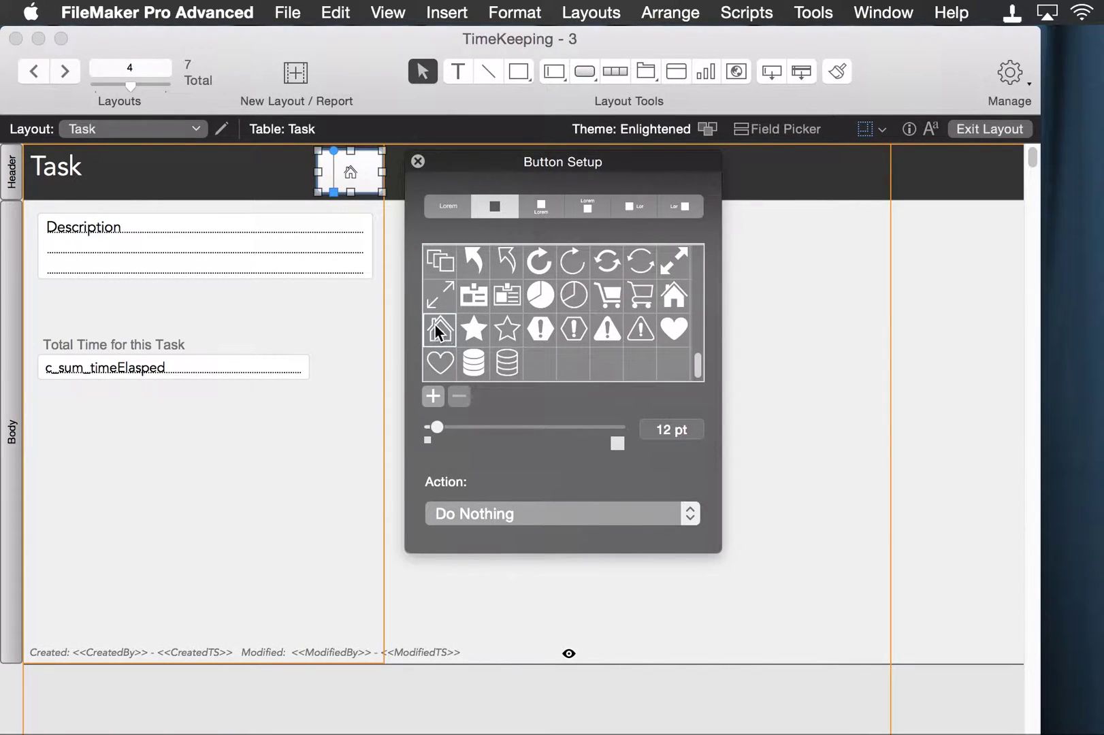
# Set the house button's action to Perform Script with the existing Home script and close its setup
pyautogui.click(690, 514)
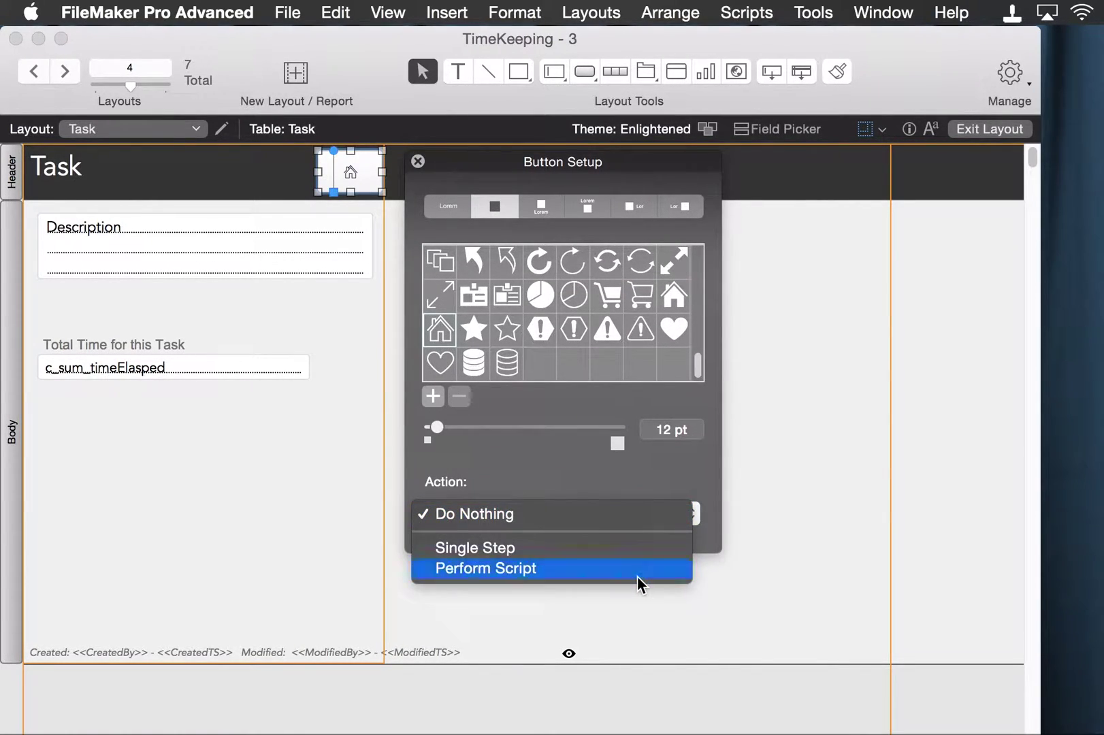
pyautogui.click(639, 579)
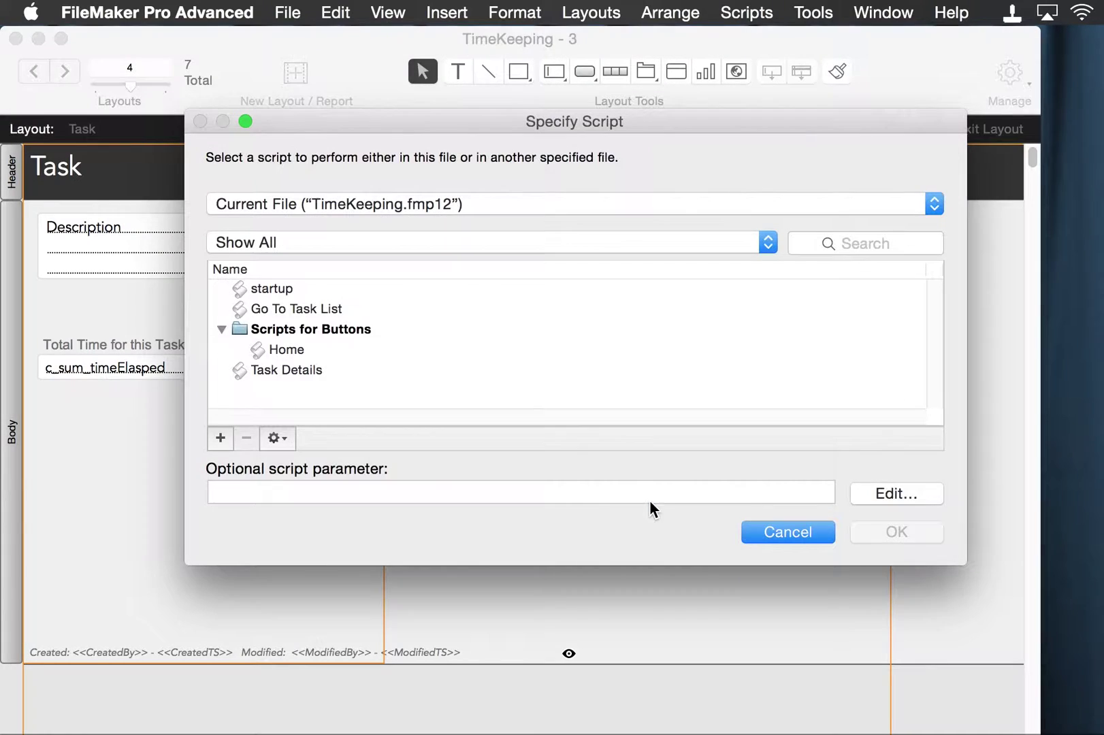
pyautogui.click(303, 349)
pyautogui.click(877, 531)
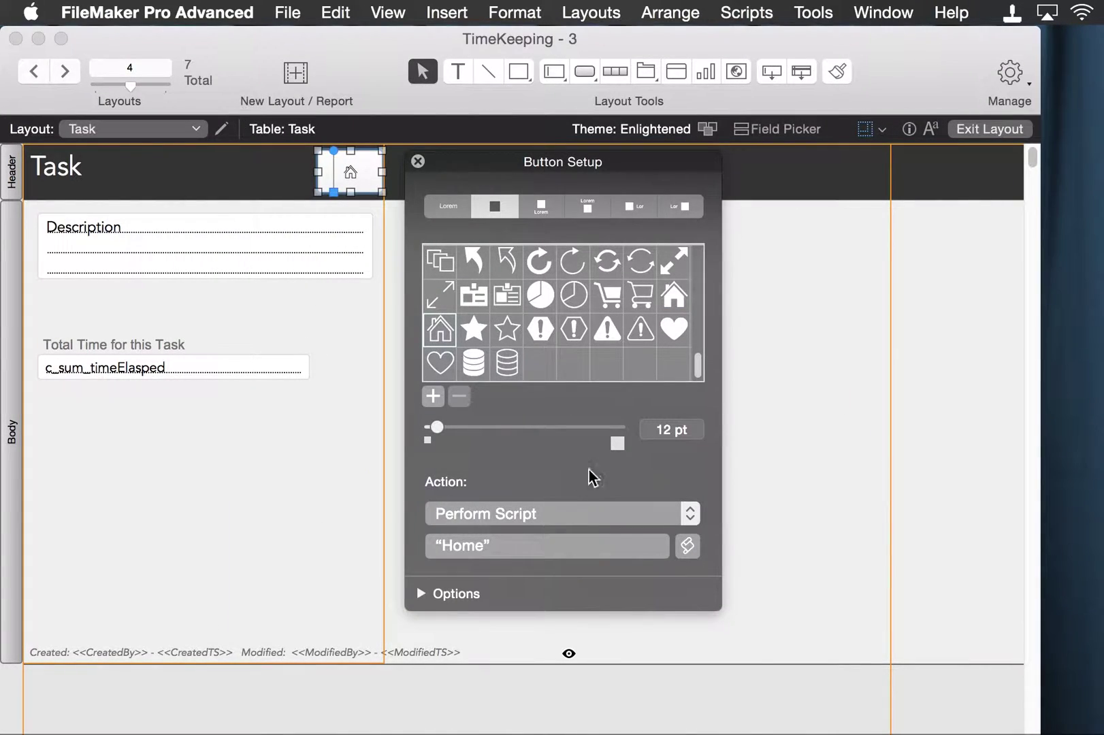
pyautogui.click(418, 162)
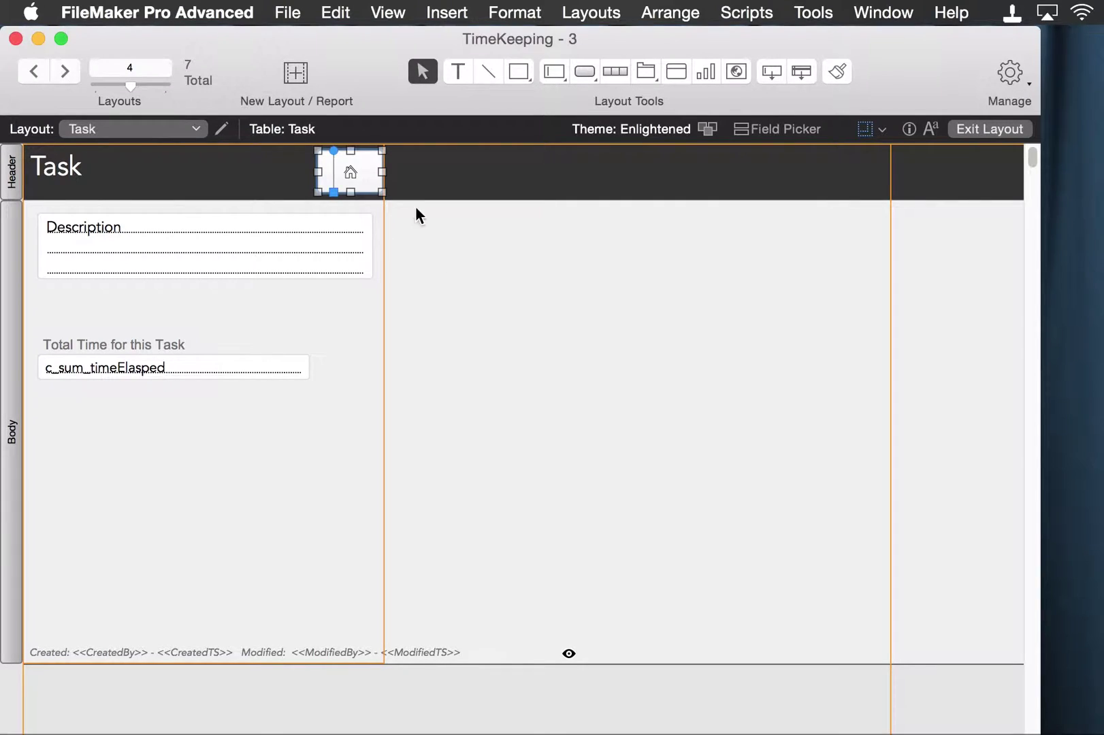
# Set the house button's icon size to 25 pt and return the Task layout to Browse mode
pyautogui.doubleClick(368, 170)
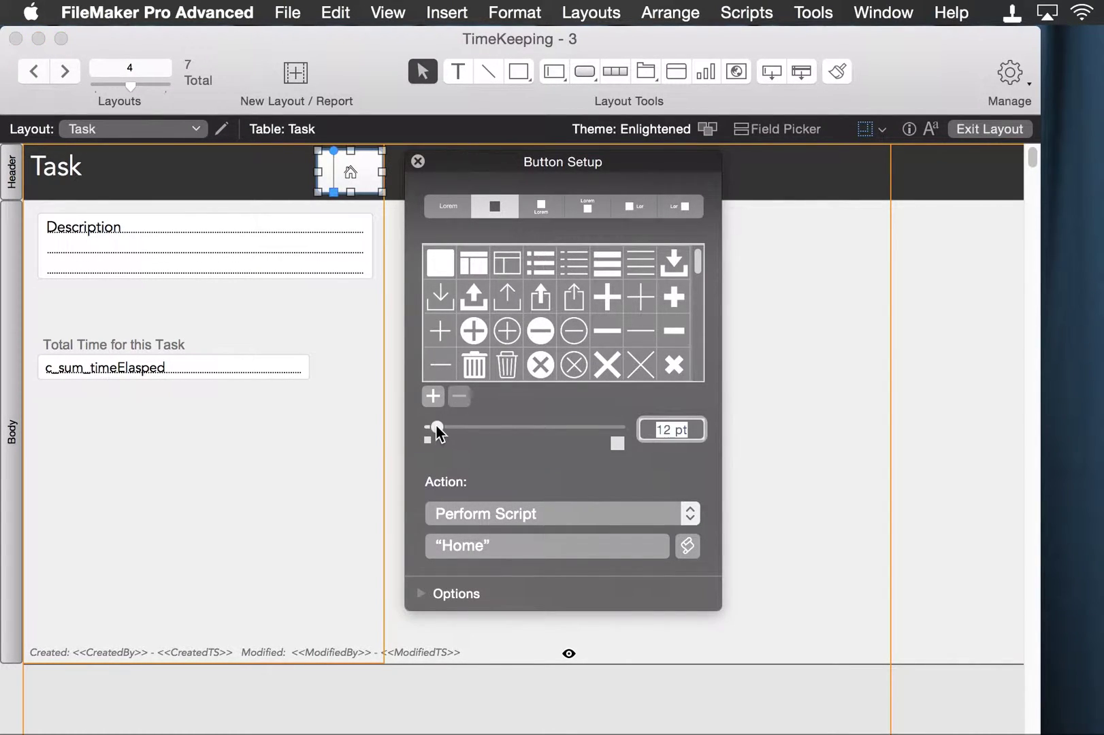
pyautogui.moveTo(435, 433); pyautogui.dragTo(461, 431)
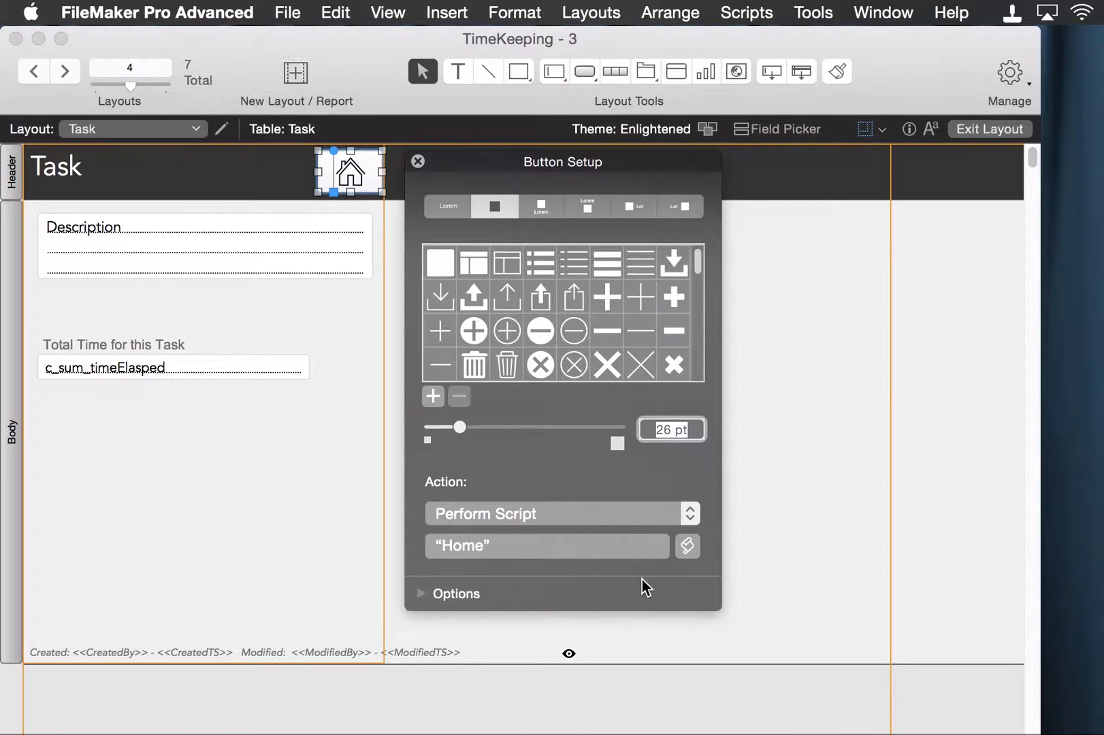
pyautogui.write('25')
pyautogui.press('Return')
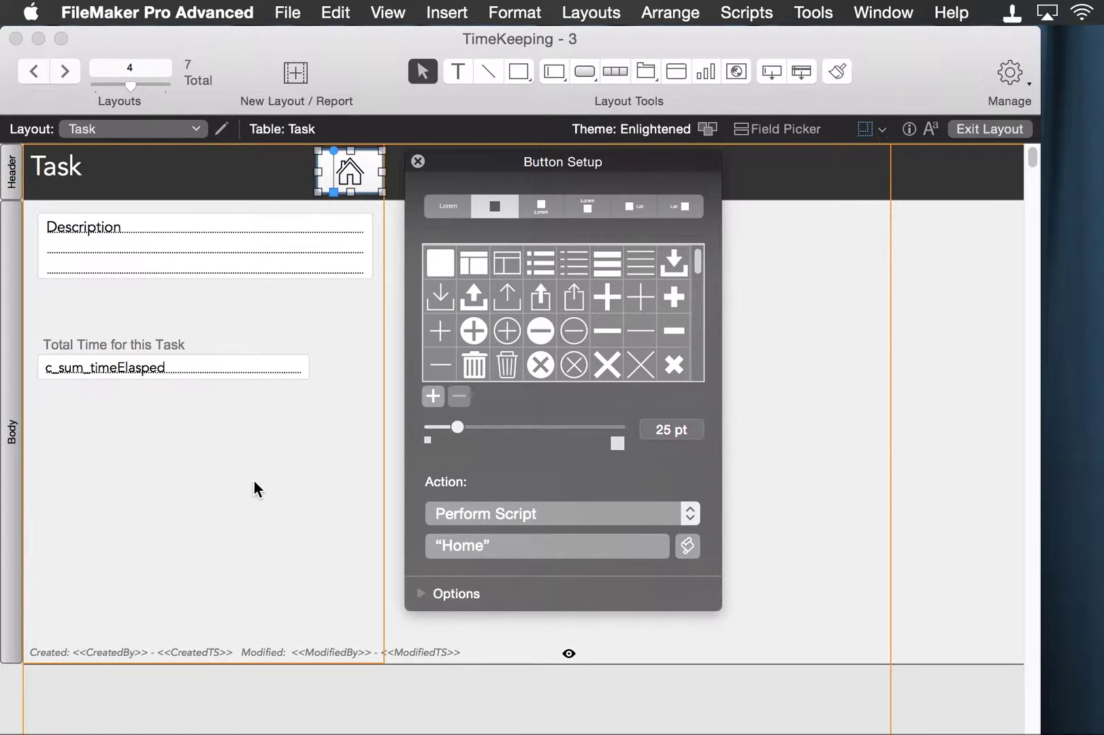
pyautogui.click(254, 482)
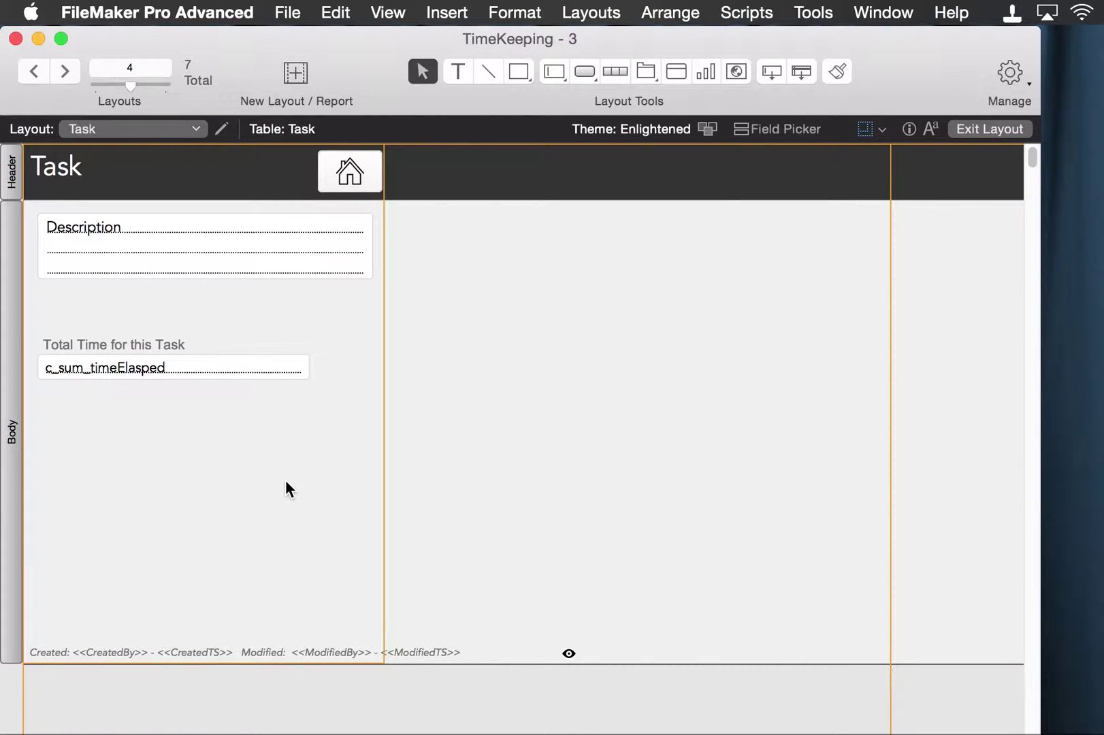
pyautogui.press('super+b')
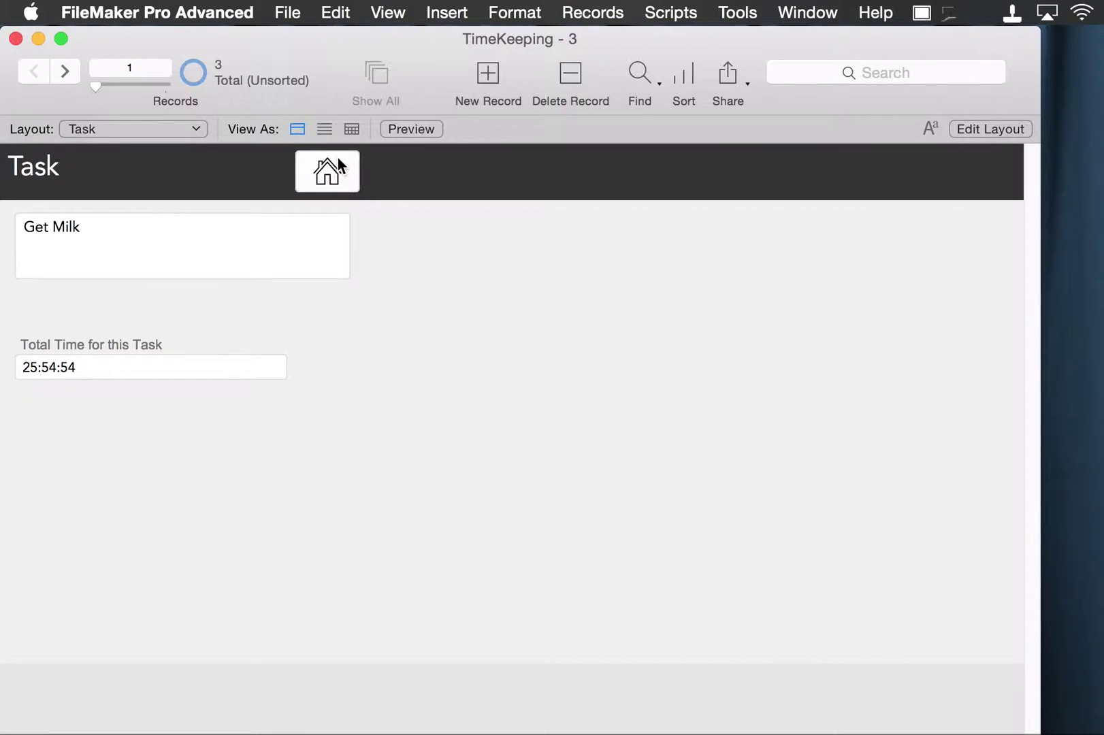
# Test the navigation from the Task layout through Home, Tasks, the Hanging out row, and Users, then back home from the widened User List
pyautogui.click(326, 175)
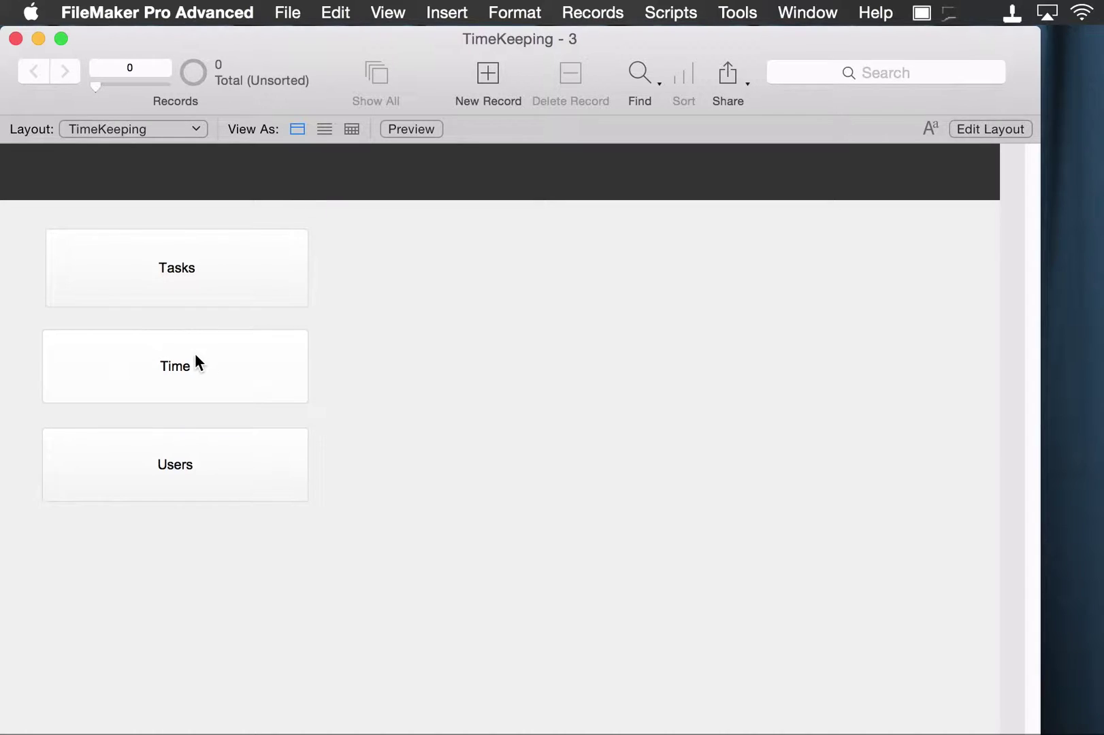
pyautogui.click(195, 294)
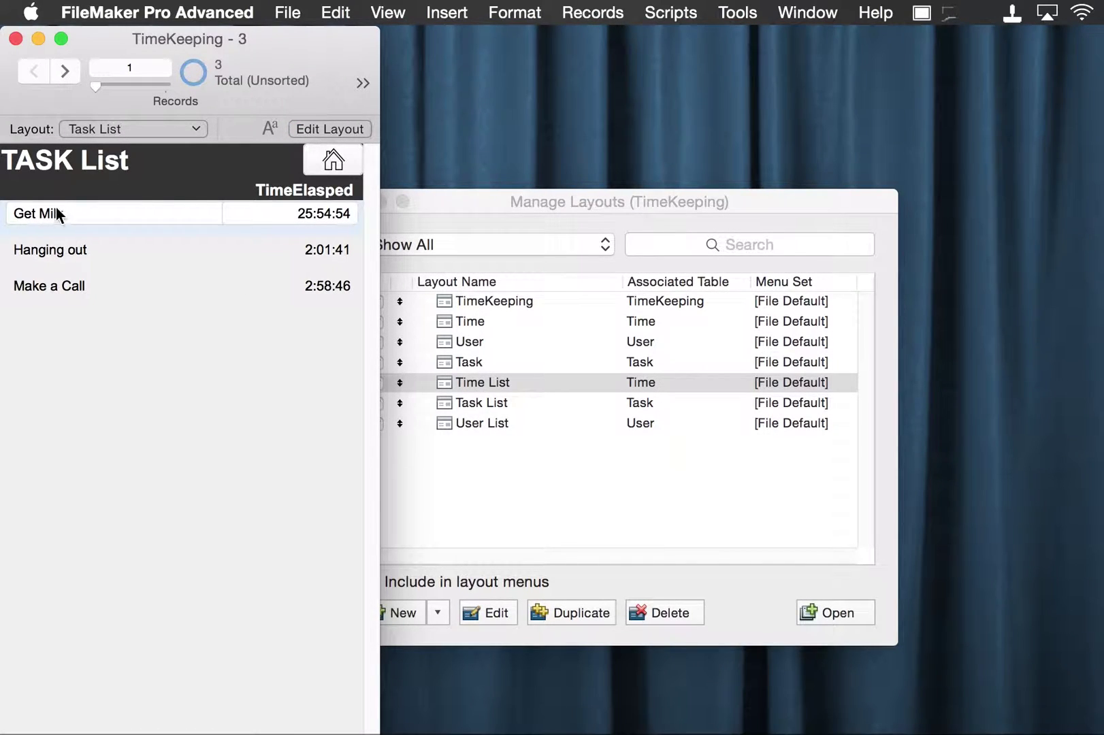
pyautogui.click(76, 255)
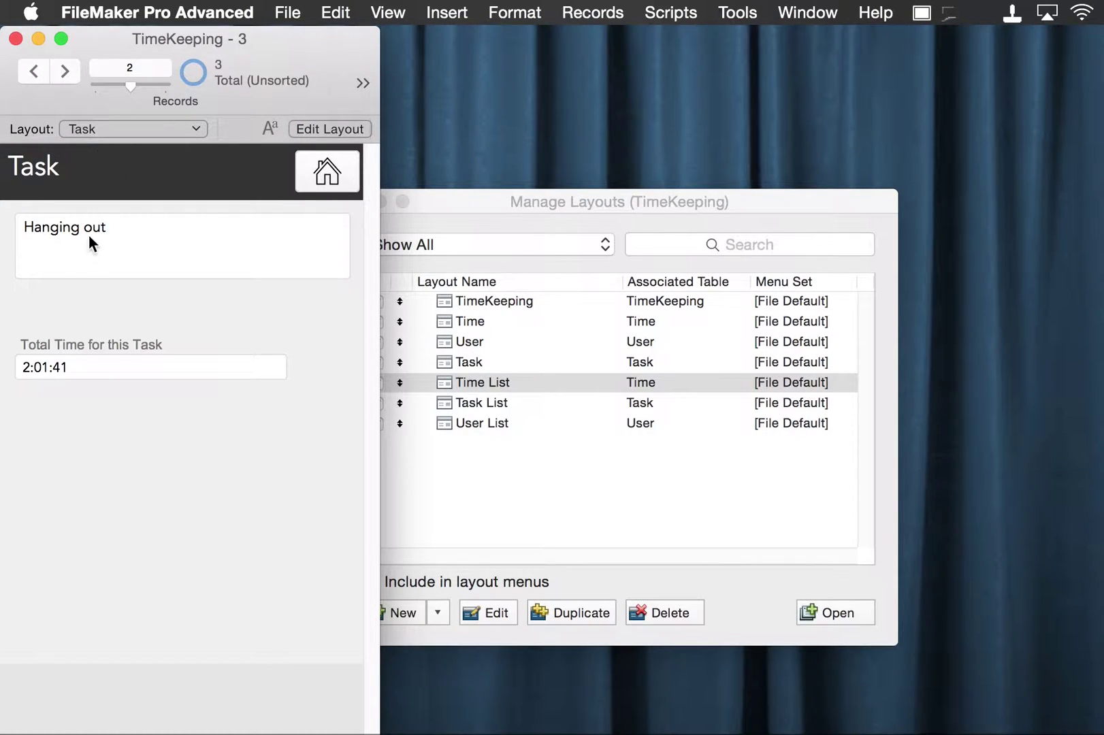
pyautogui.click(327, 172)
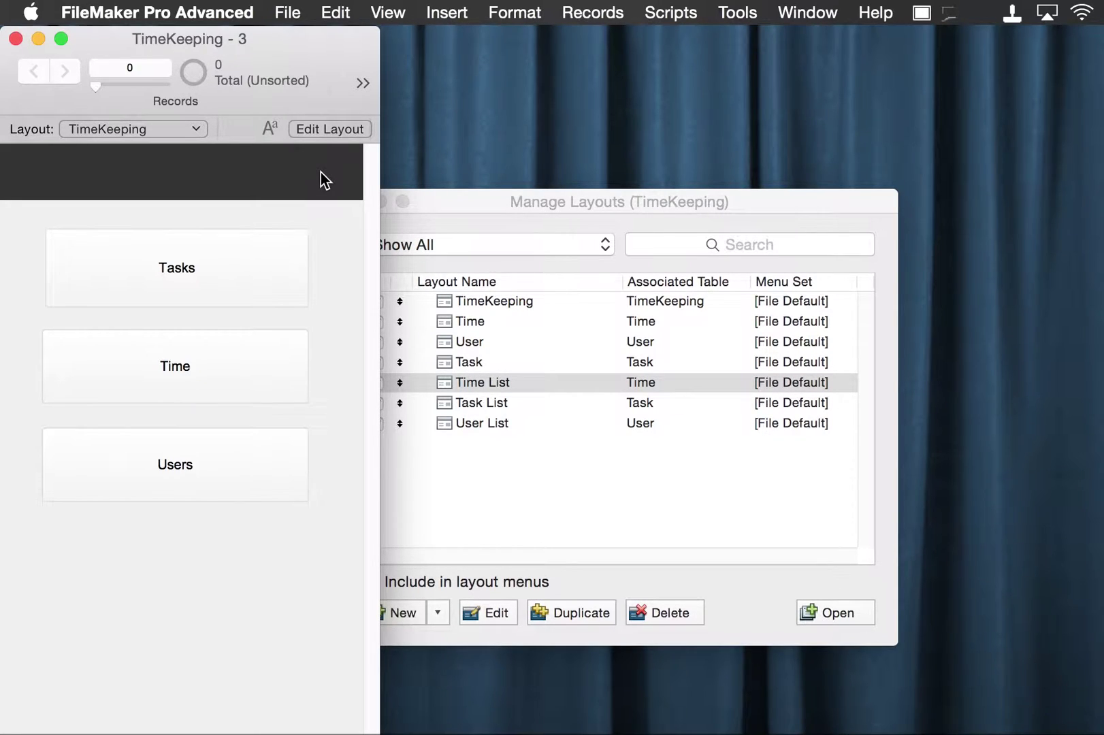
pyautogui.click(190, 463)
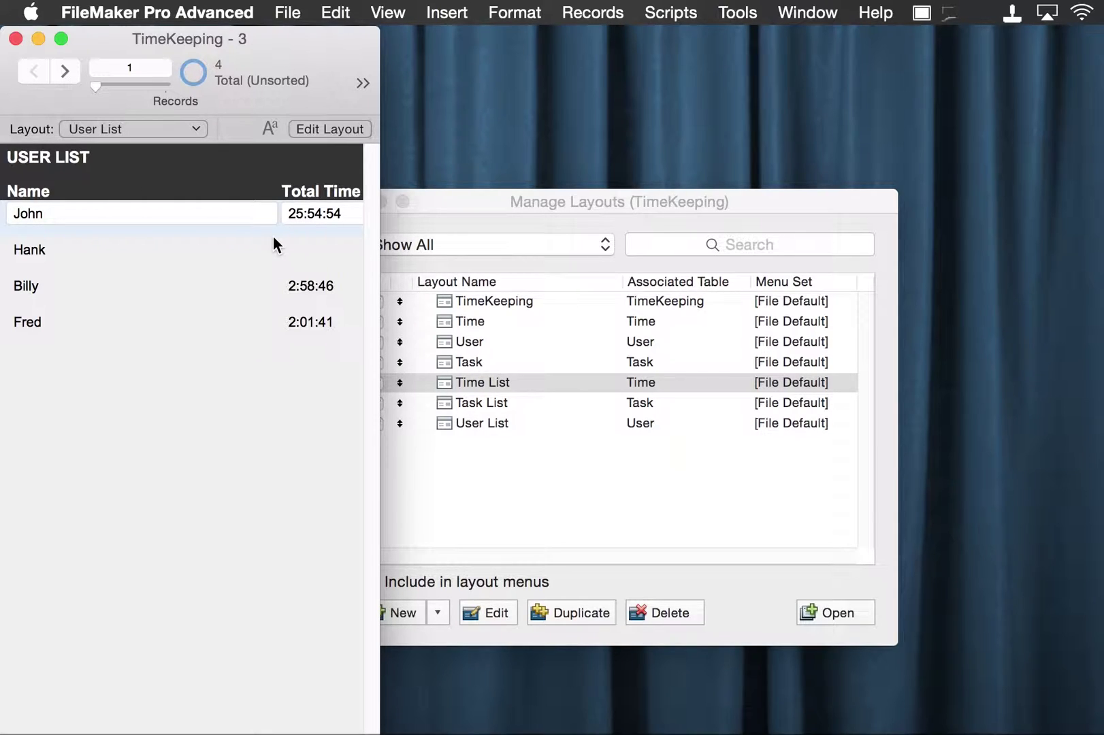
pyautogui.moveTo(378, 192); pyautogui.dragTo(592, 151)
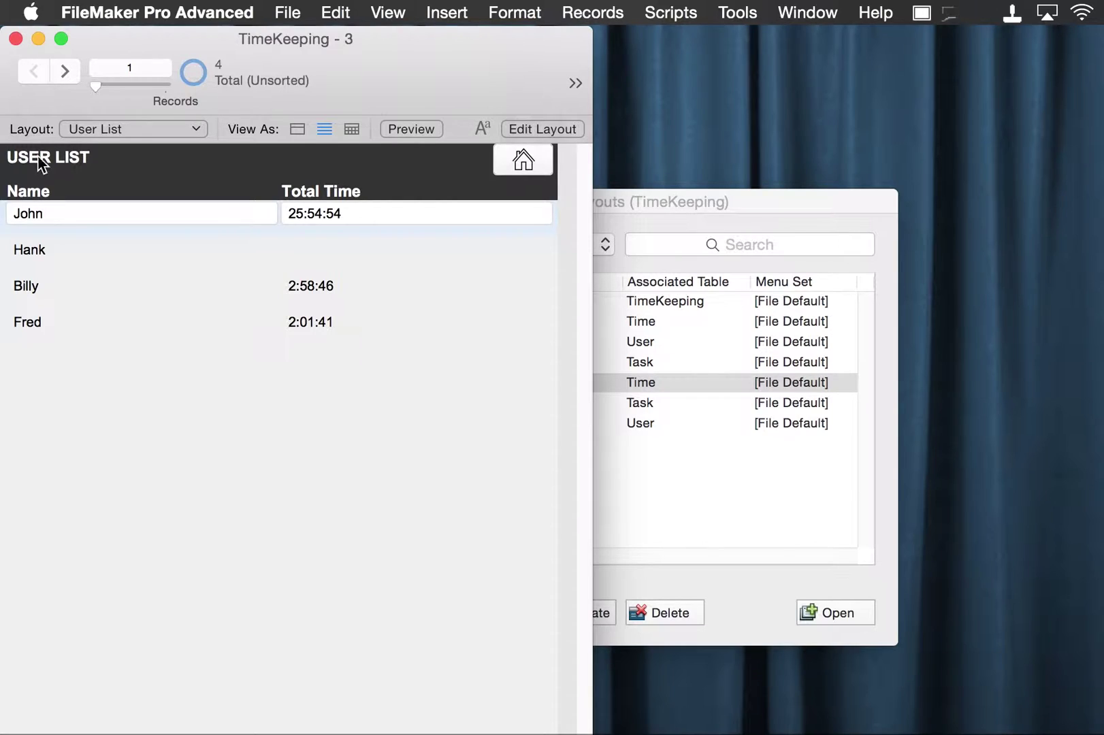
pyautogui.click(521, 160)
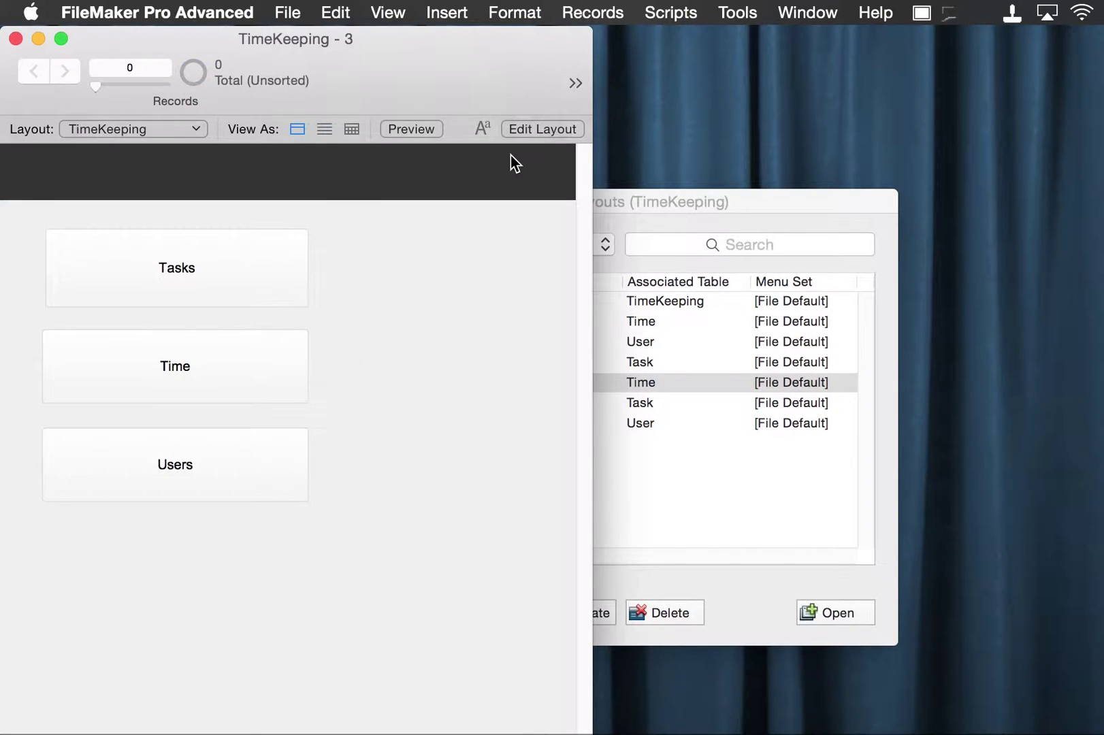
# Check which action and target layout the Users button on the TimeKeeping layout uses, and return to Browse mode
pyautogui.press('super+l')
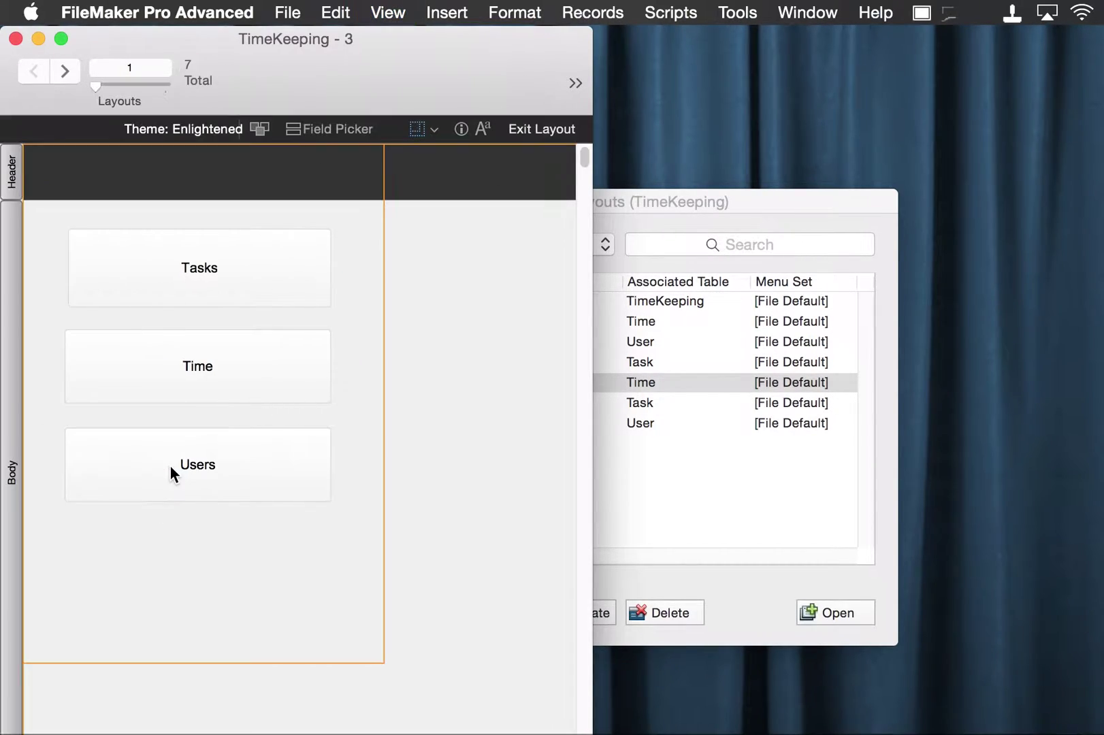
pyautogui.doubleClick(220, 474)
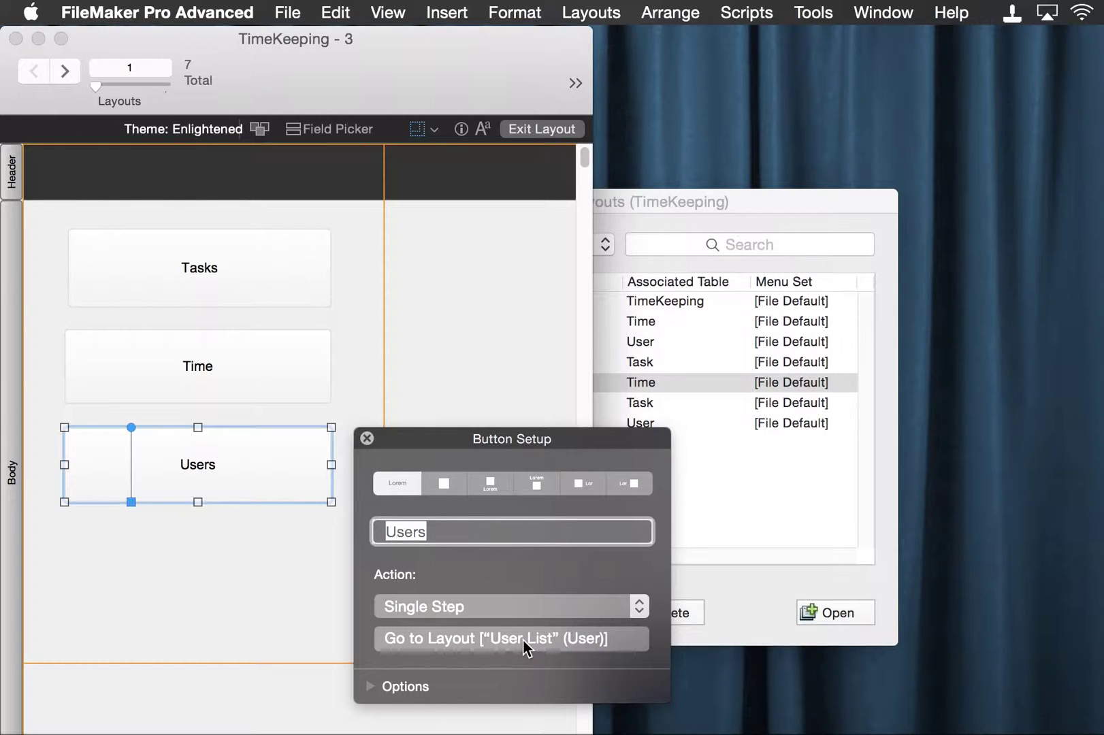
pyautogui.click(585, 723)
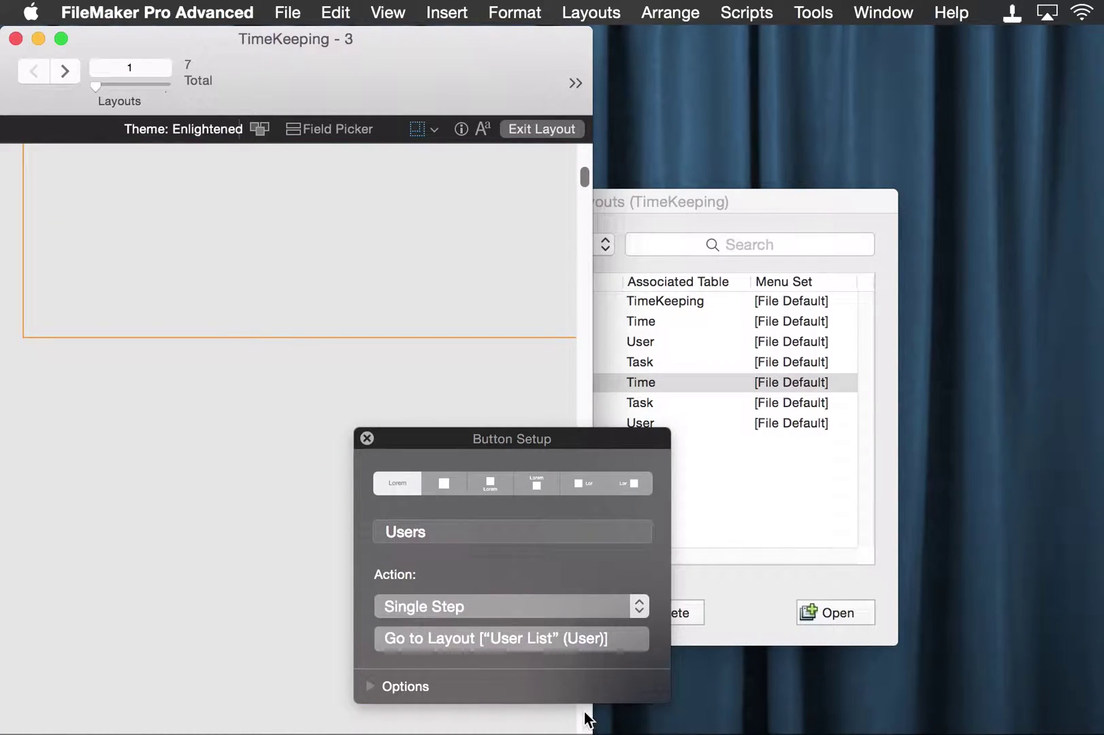
pyautogui.press('super+b')
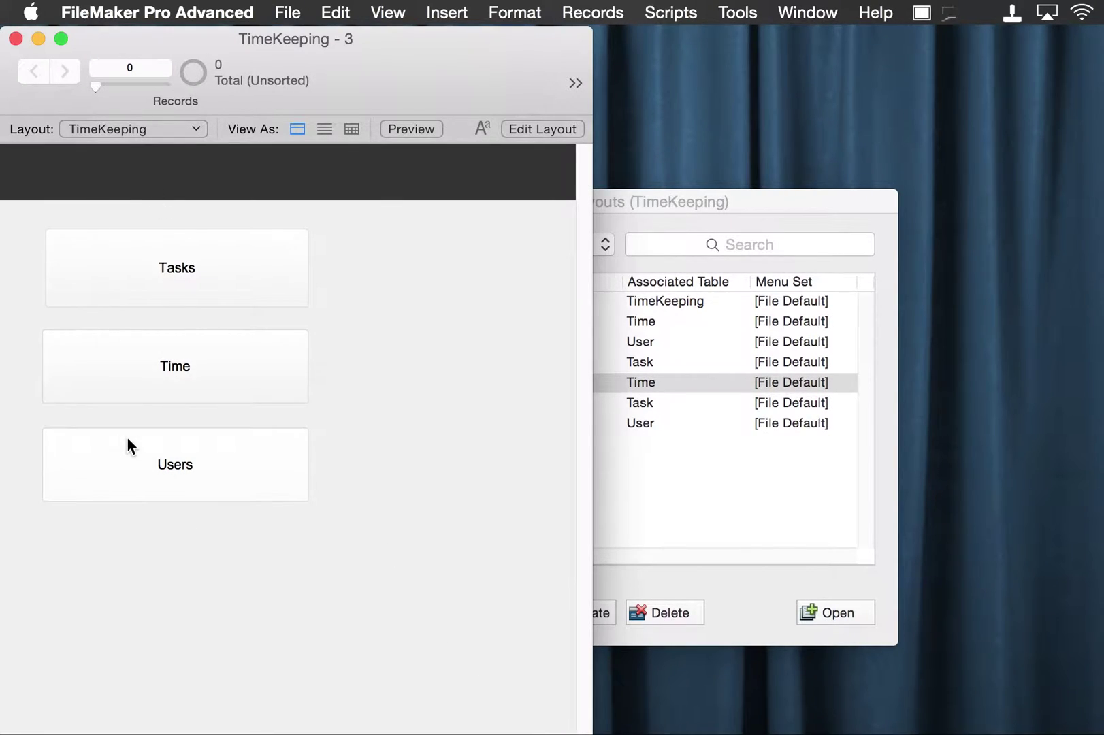
# Narrow the TimeKeeping layout in Layout mode so its right edge meets the narrow screen guide
pyautogui.press('super+l')
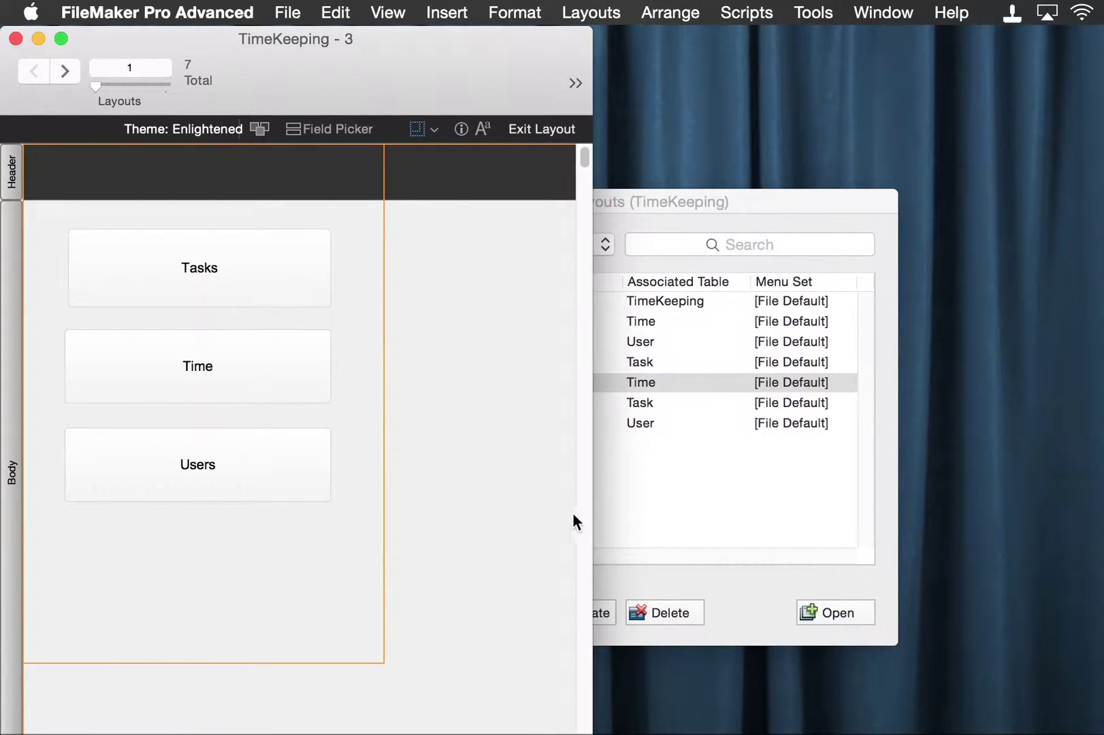
pyautogui.moveTo(594, 516); pyautogui.dragTo(1100, 513)
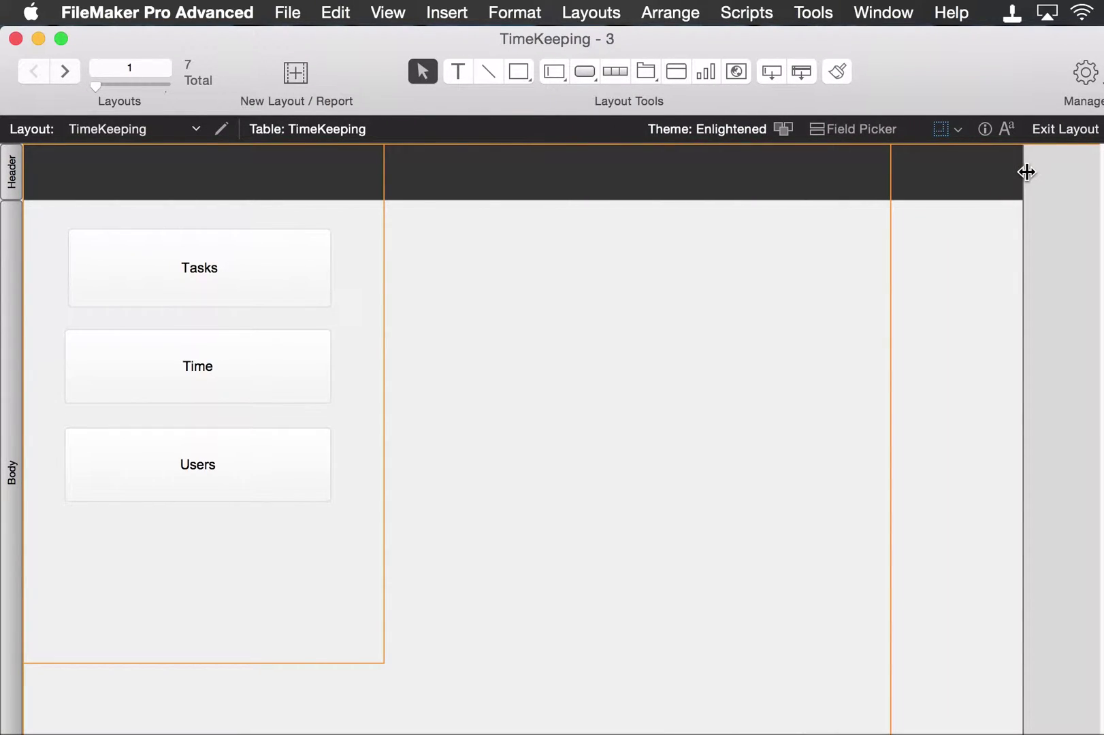
pyautogui.moveTo(1026, 172); pyautogui.dragTo(386, 204)
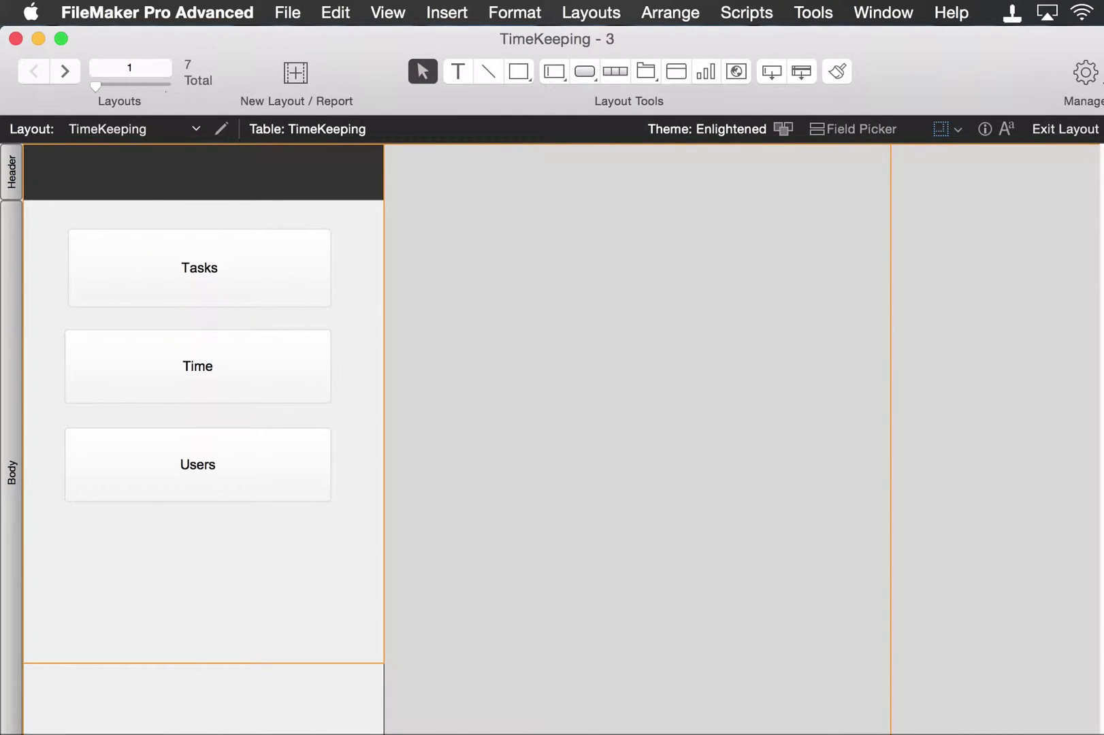
# Shorten the TimeKeeping layout's body, extend the footer down to the screen guide, and return to Browse mode with the changes saved
pyautogui.moveTo(203, 734); pyautogui.dragTo(191, 608)
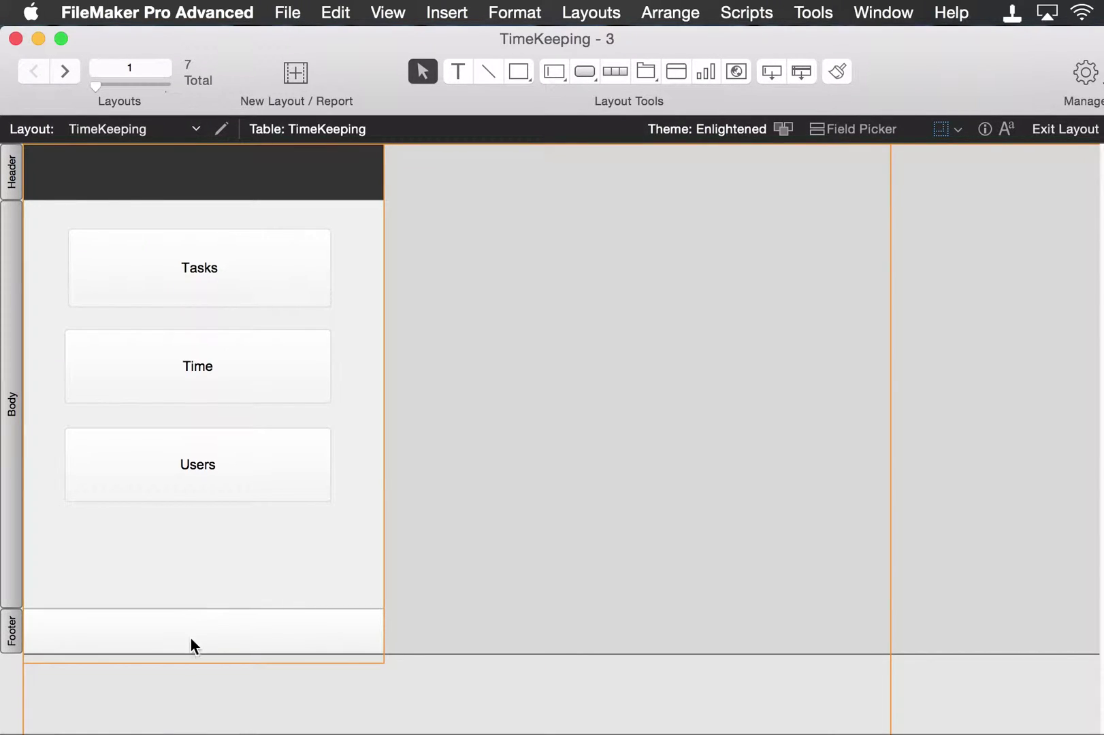
pyautogui.moveTo(230, 652)
pyautogui.mouseDown()
pyautogui.moveTo(237, 670)
pyautogui.moveTo(236, 660)
pyautogui.mouseUp()
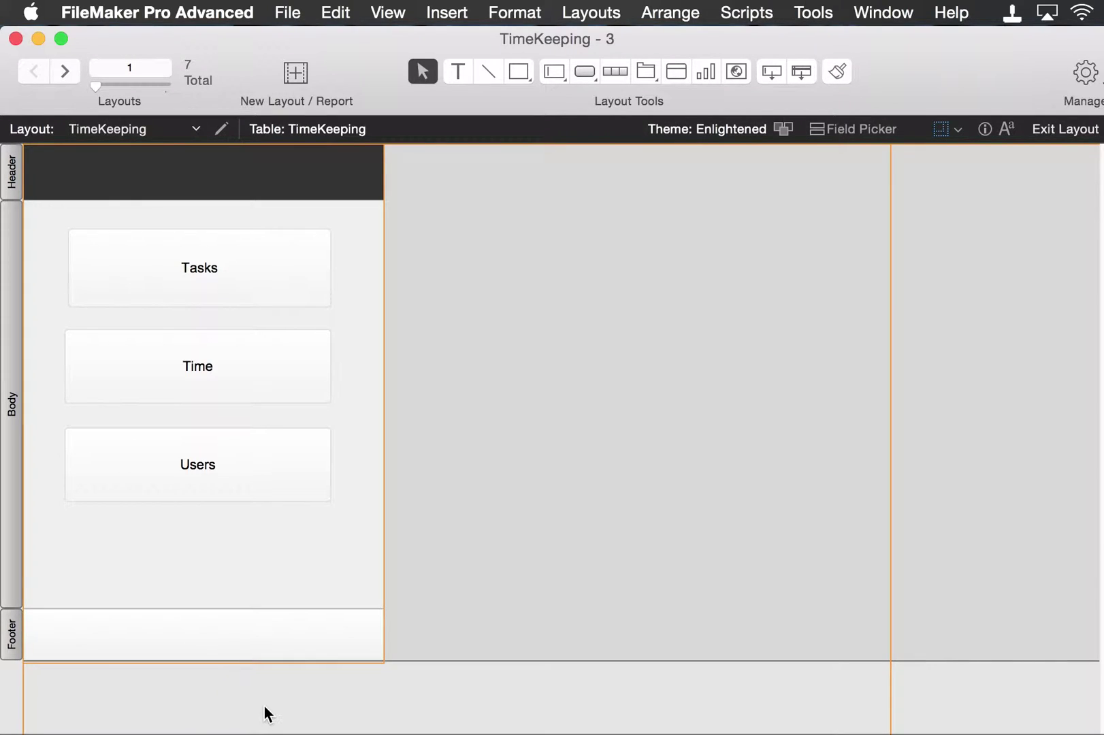
pyautogui.press('super+b')
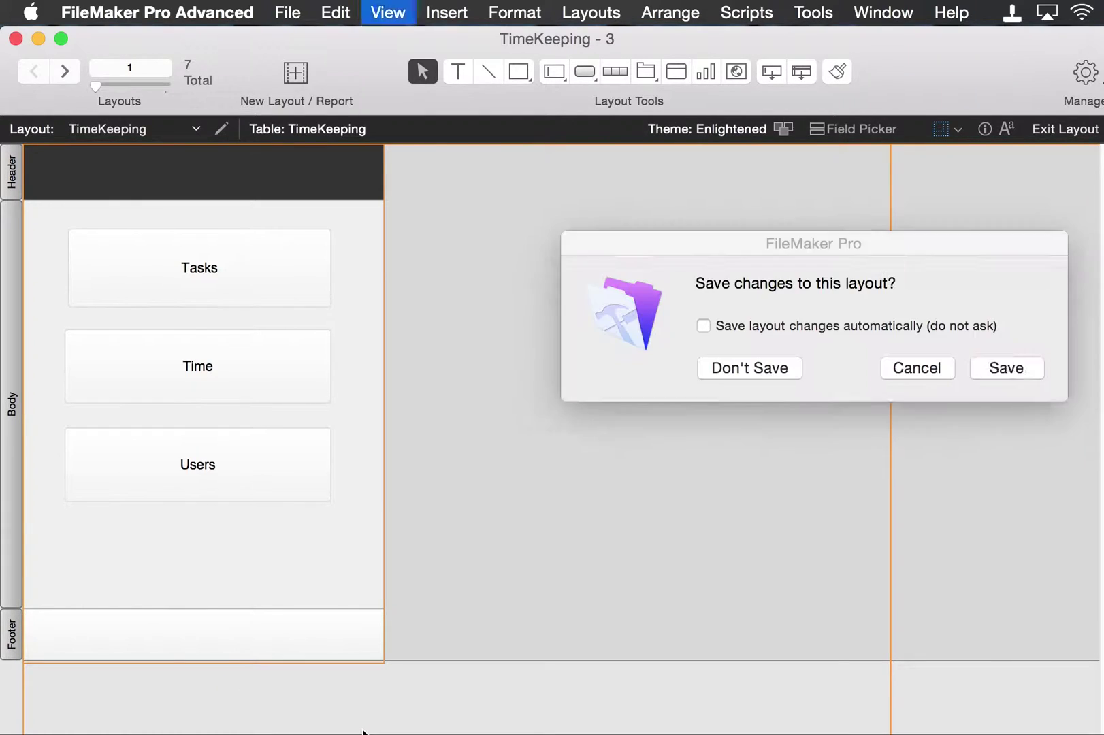
pyautogui.click(1011, 367)
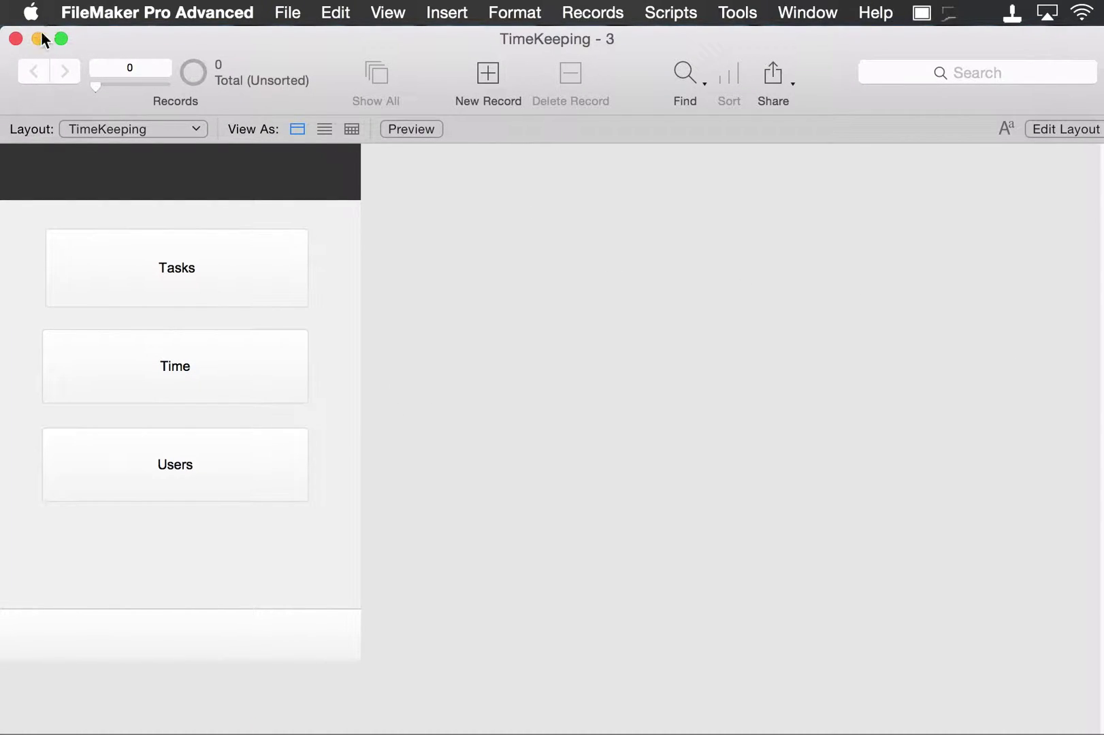
# Test the Tasks and Users buttons with their Home buttons, widening the window on the User List to reach its Home button
pyautogui.click(161, 280)
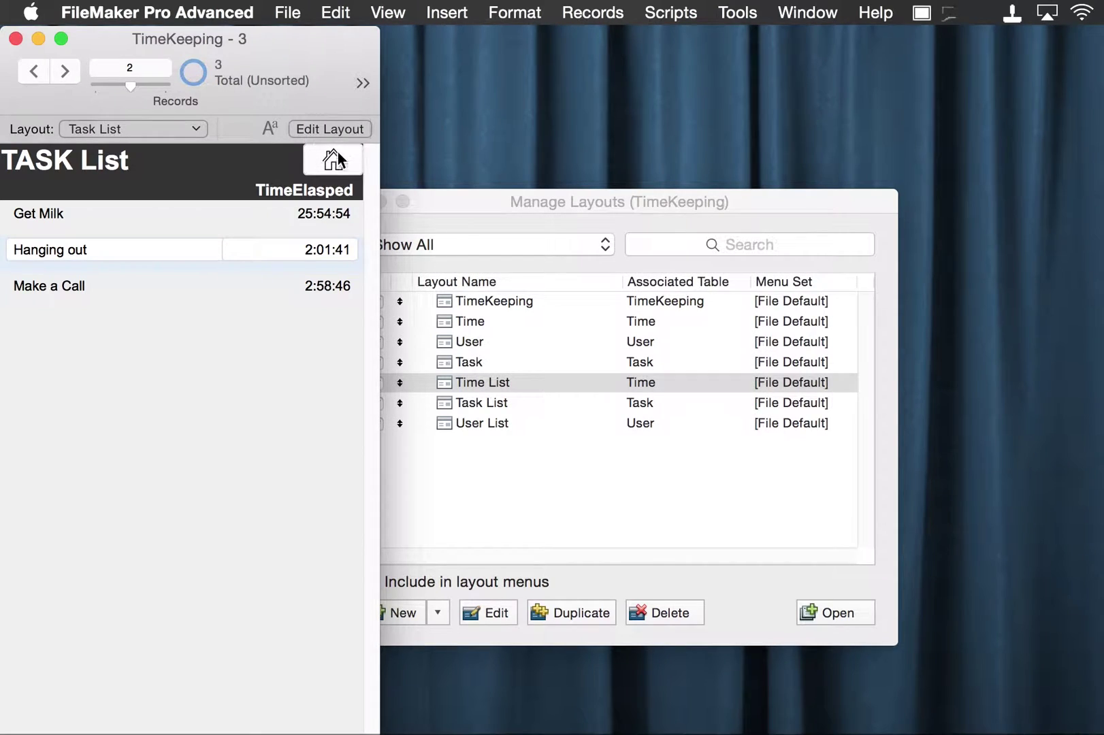
pyautogui.click(340, 155)
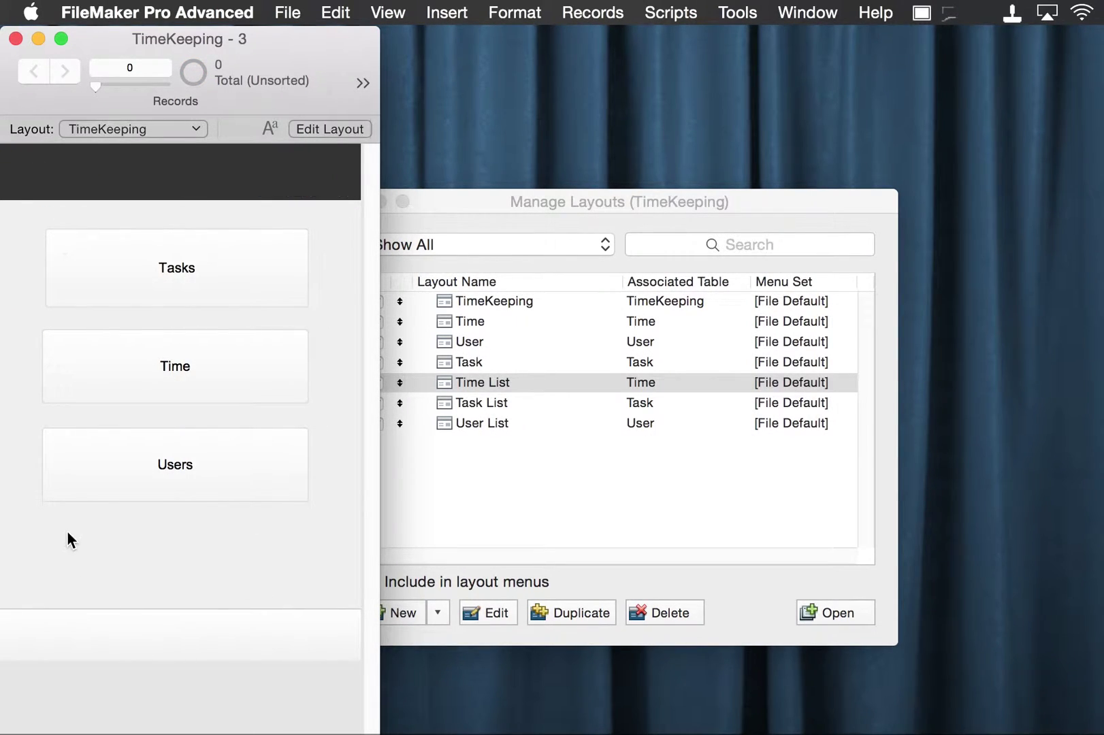
pyautogui.click(181, 463)
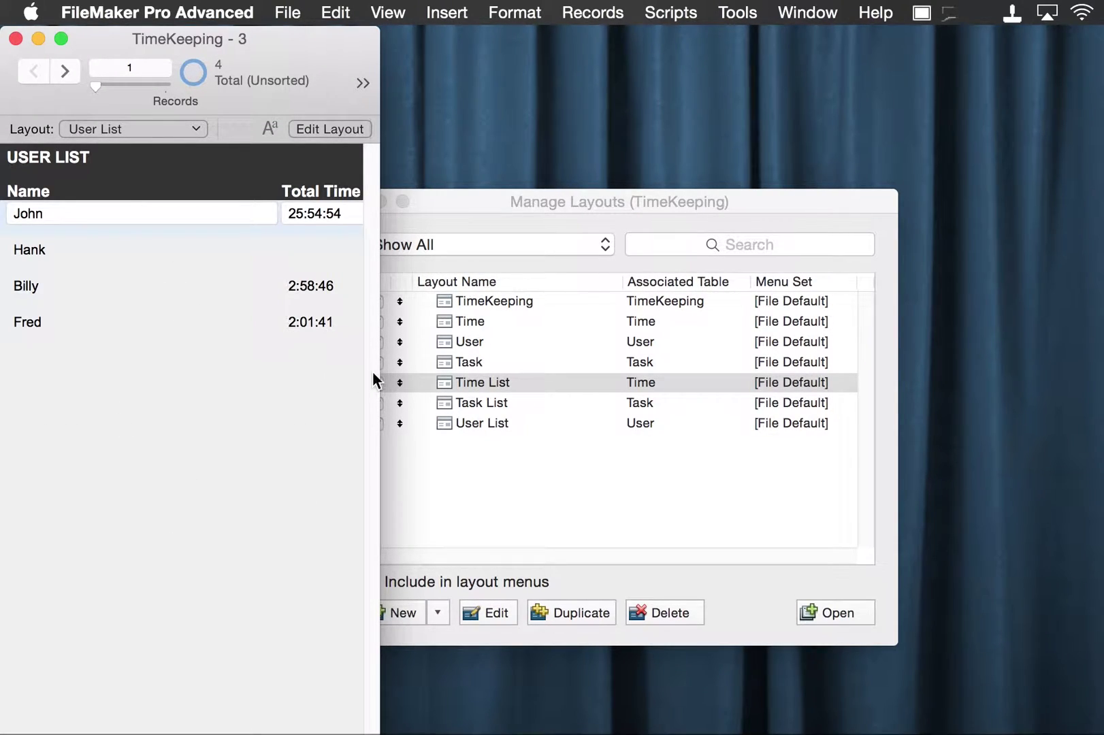
pyautogui.moveTo(379, 377); pyautogui.dragTo(670, 395)
pyautogui.click(521, 160)
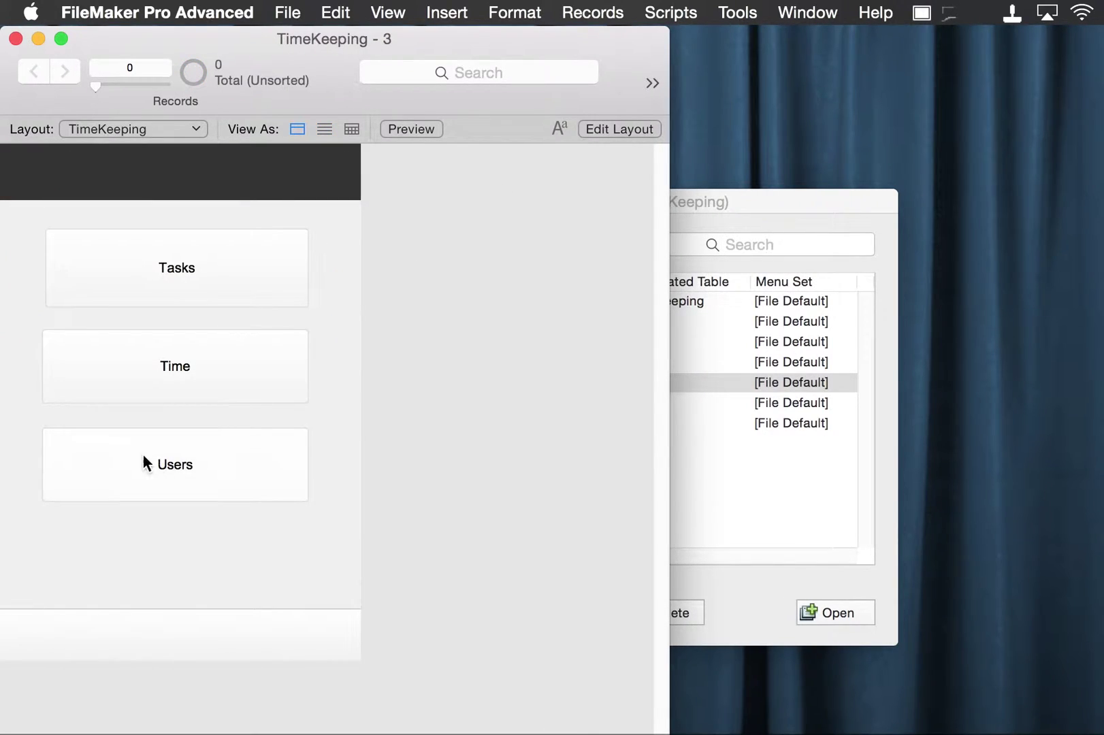
# In Layout mode, change the Users button's action on the TimeKeeping layout to Perform Script
pyautogui.press('super+l')
pyautogui.click(187, 466)
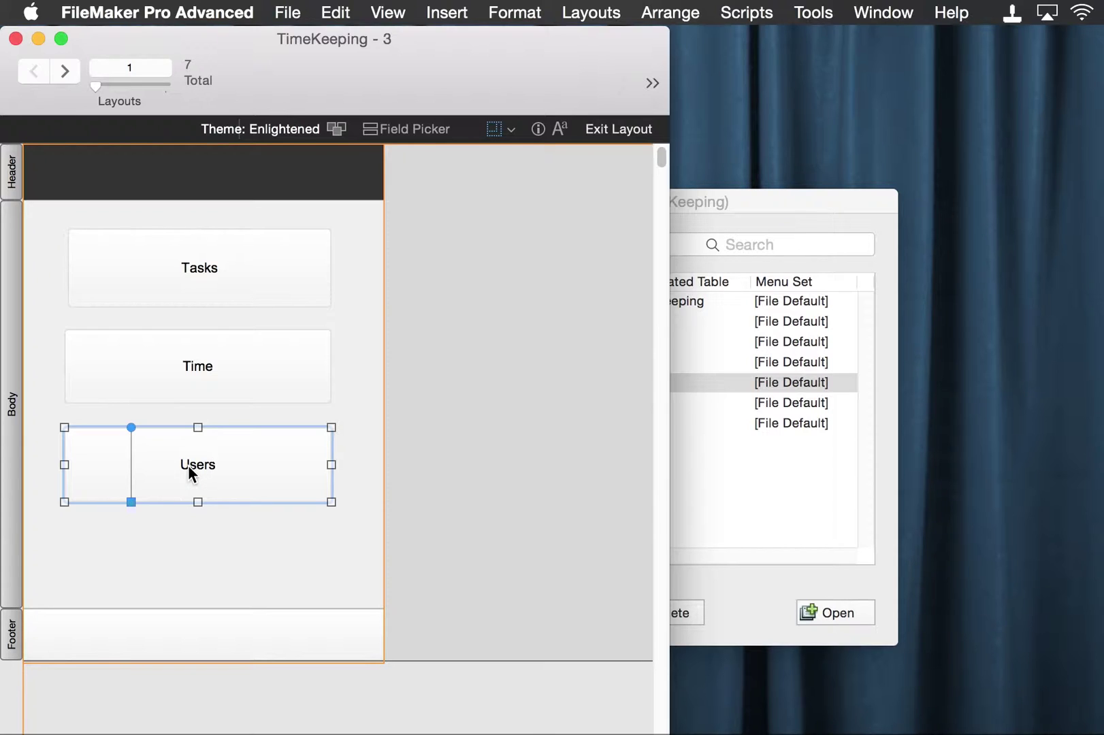
pyautogui.doubleClick(188, 465)
pyautogui.click(446, 609)
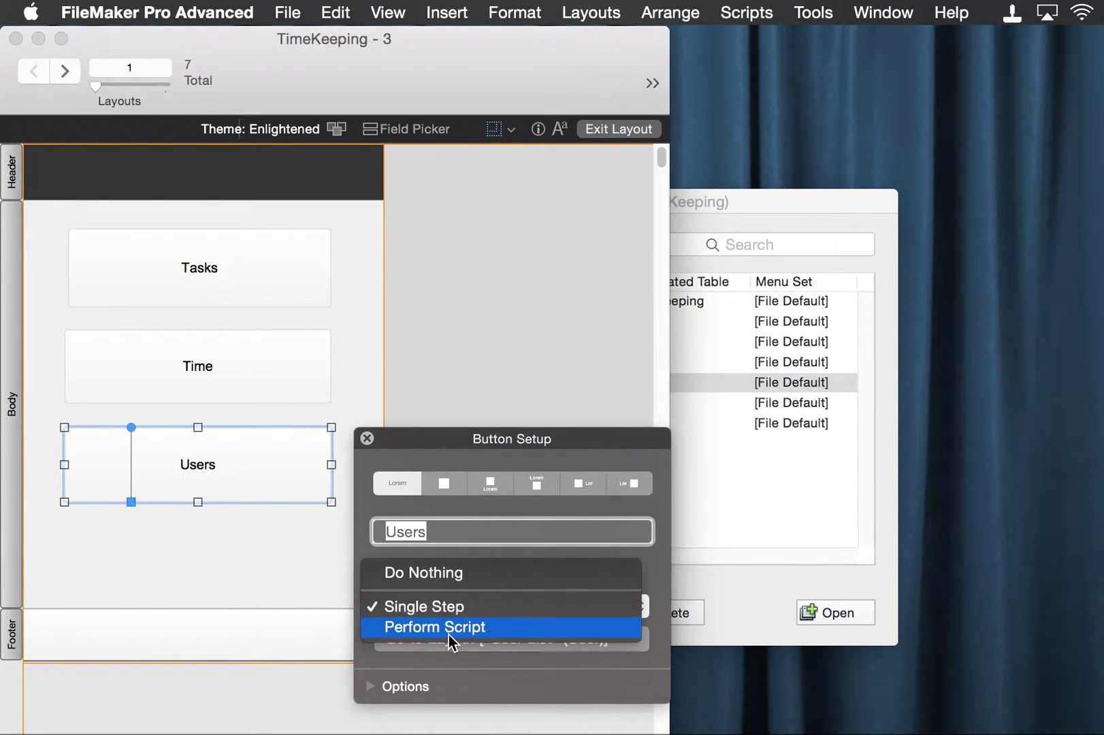
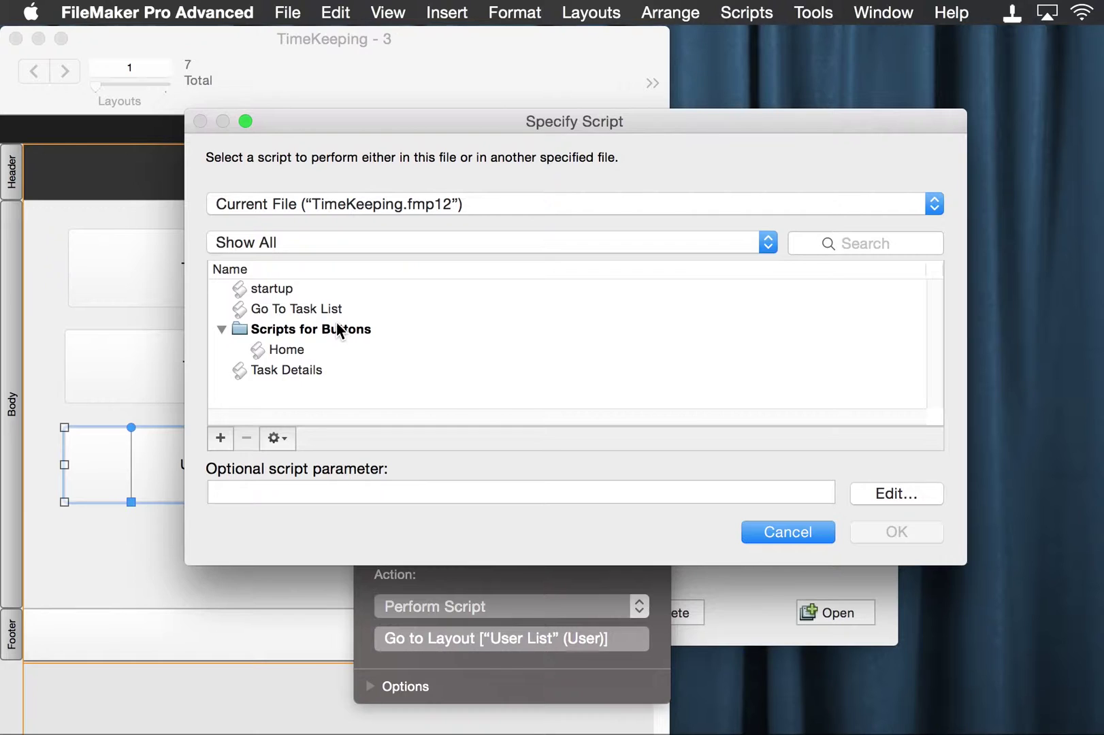
pyautogui.click(219, 438)
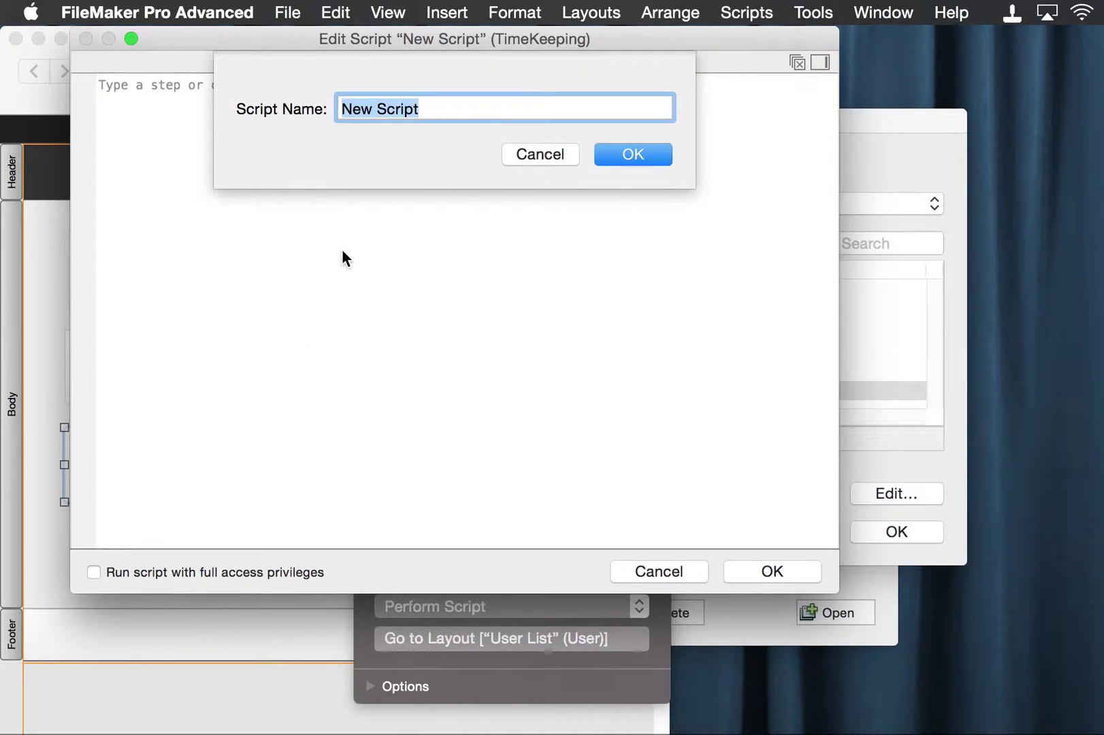
pyautogui.write('G')
pyautogui.press('BackSpace')
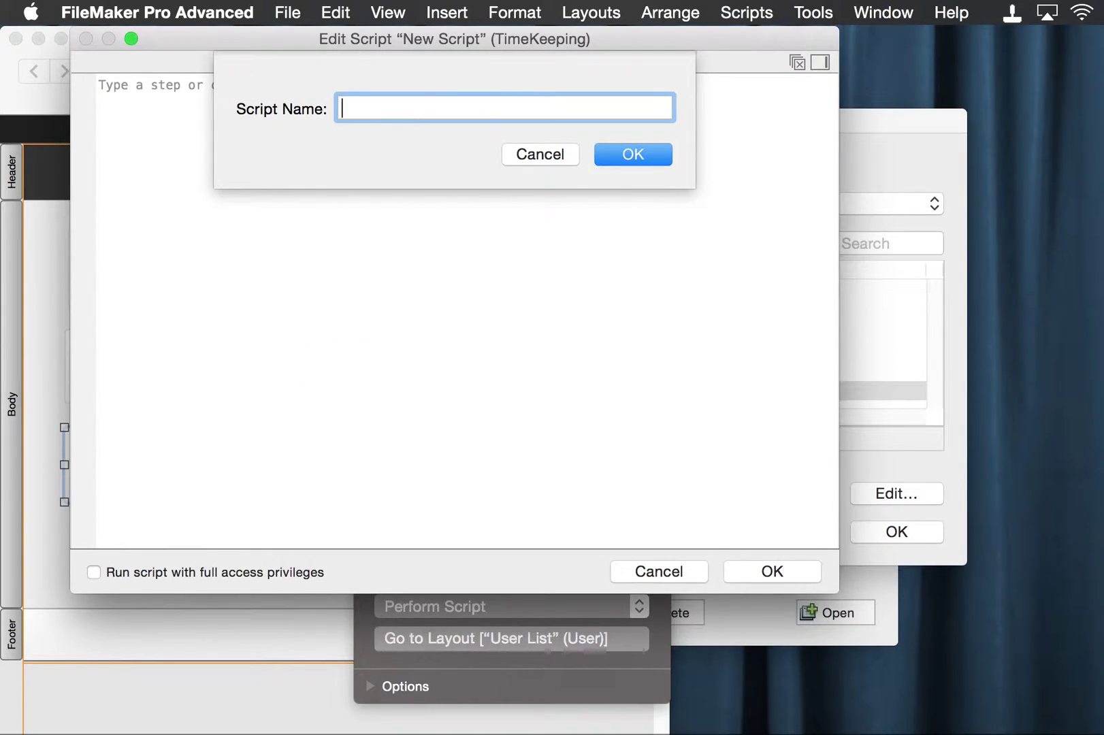
pyautogui.click(542, 145)
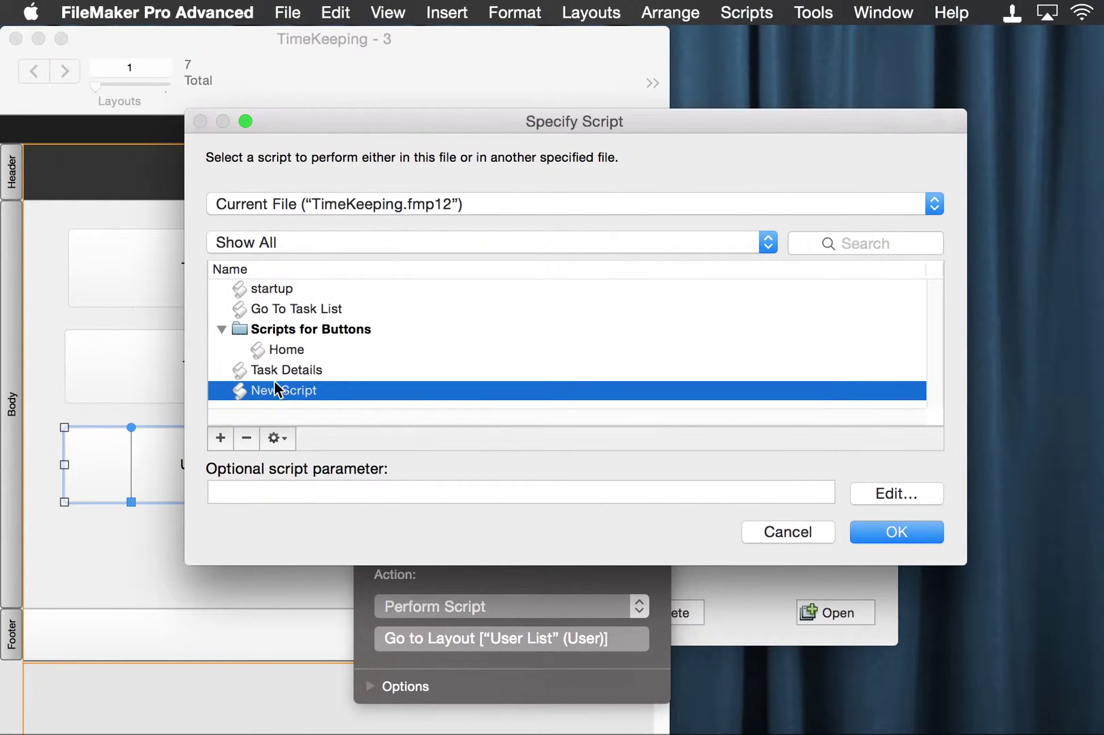
# Duplicate the Go To Task List script twice and assign the second copy to the Users button
pyautogui.click(294, 309)
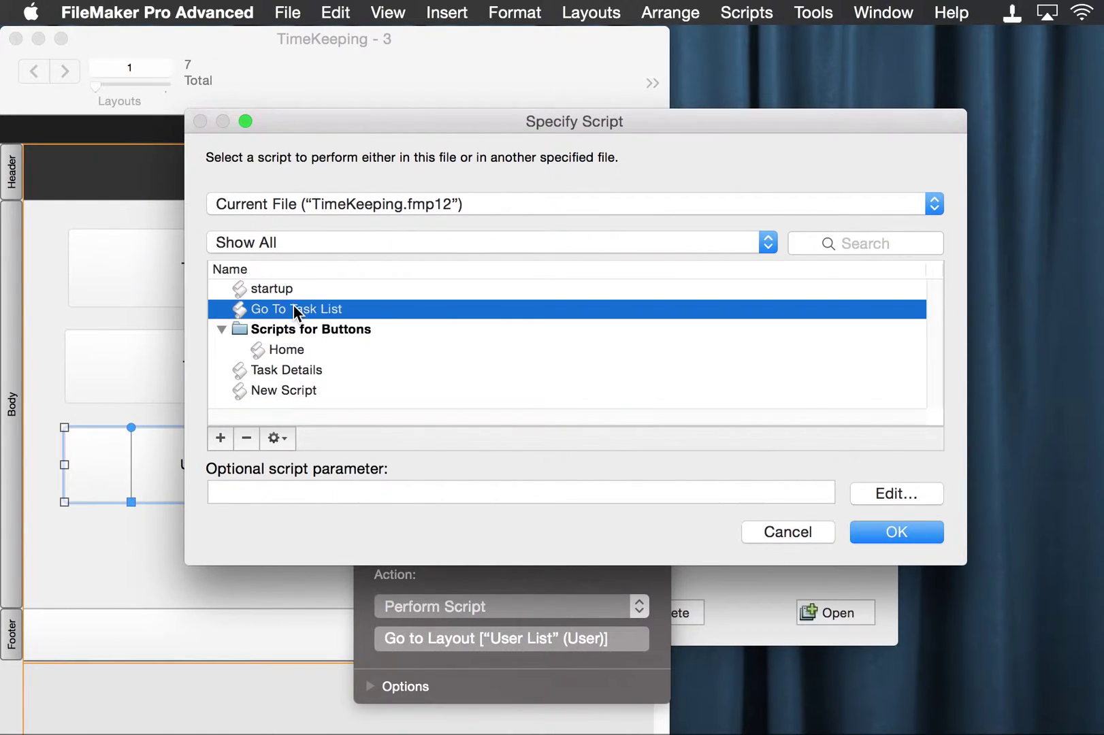
pyautogui.click(279, 438)
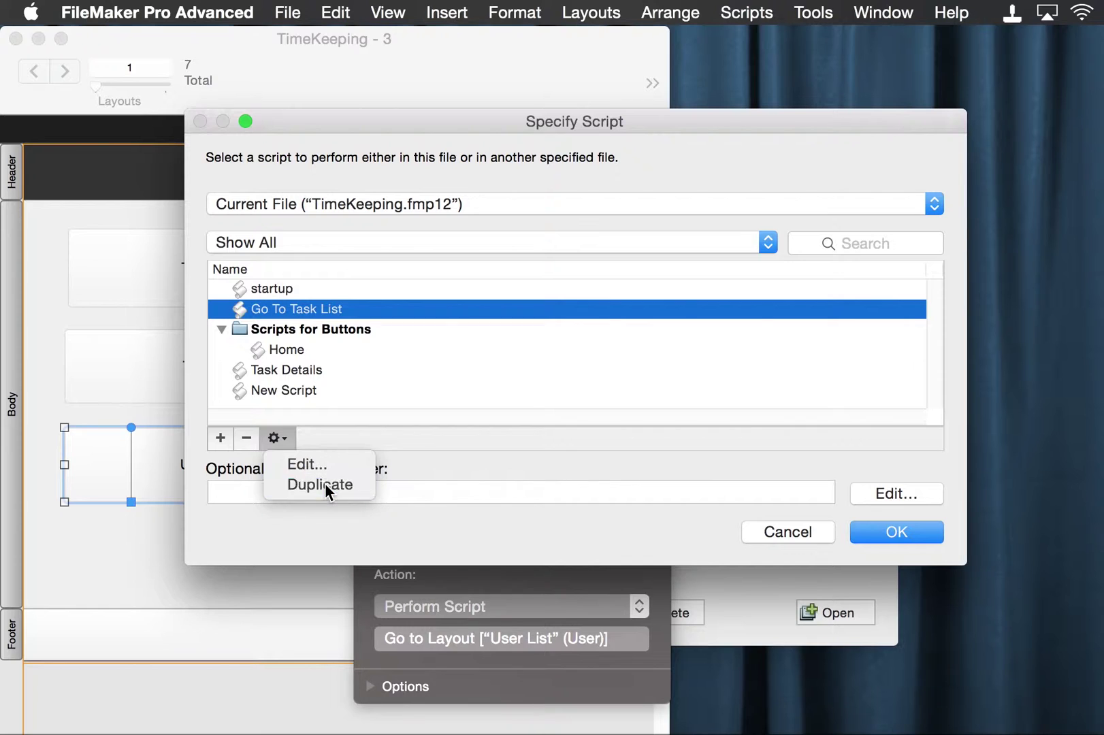
pyautogui.click(322, 485)
pyautogui.click(280, 438)
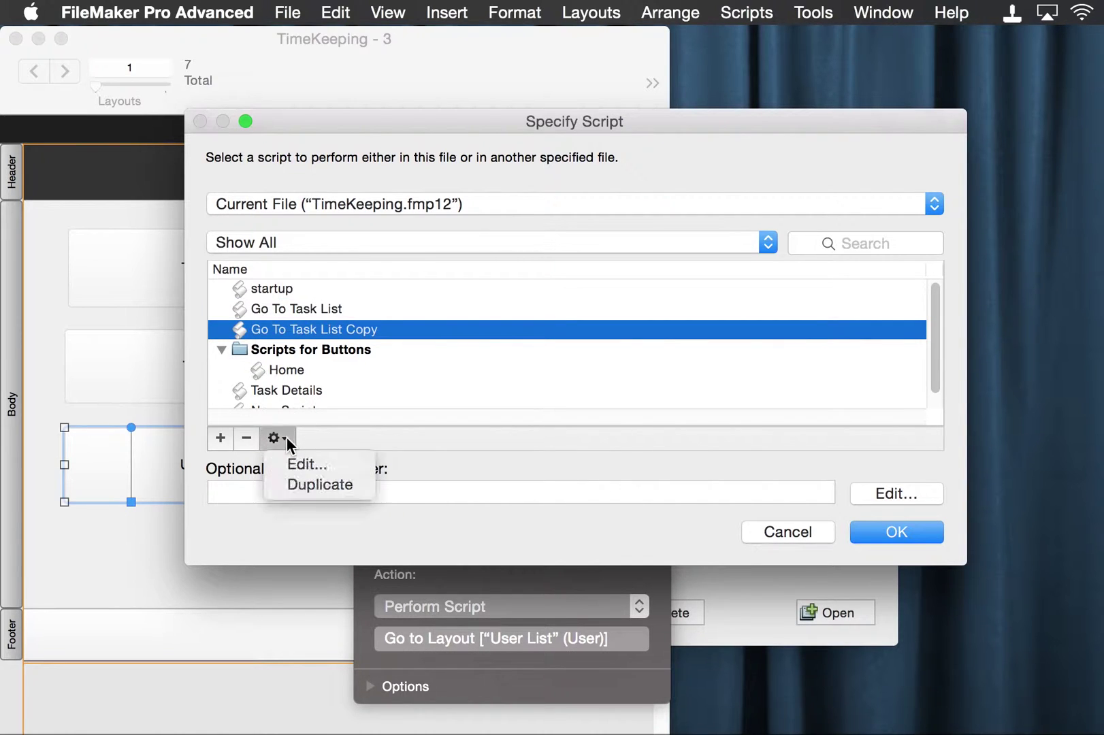
pyautogui.click(321, 484)
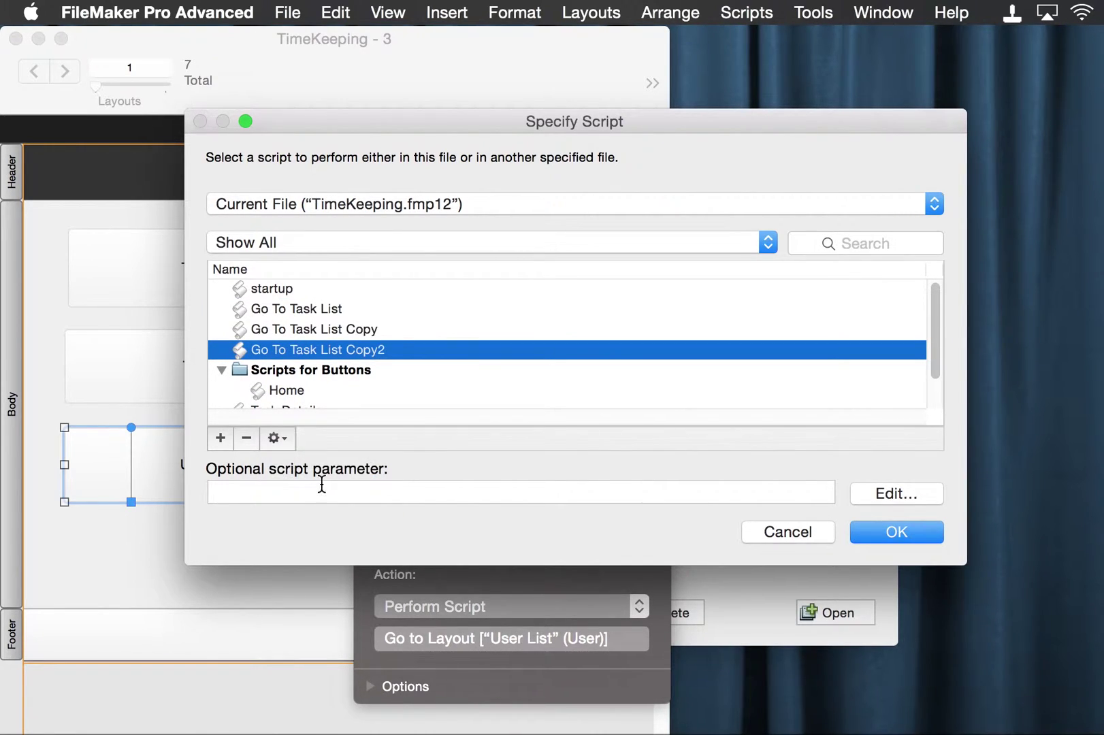
pyautogui.doubleClick(343, 344)
pyautogui.click(639, 606)
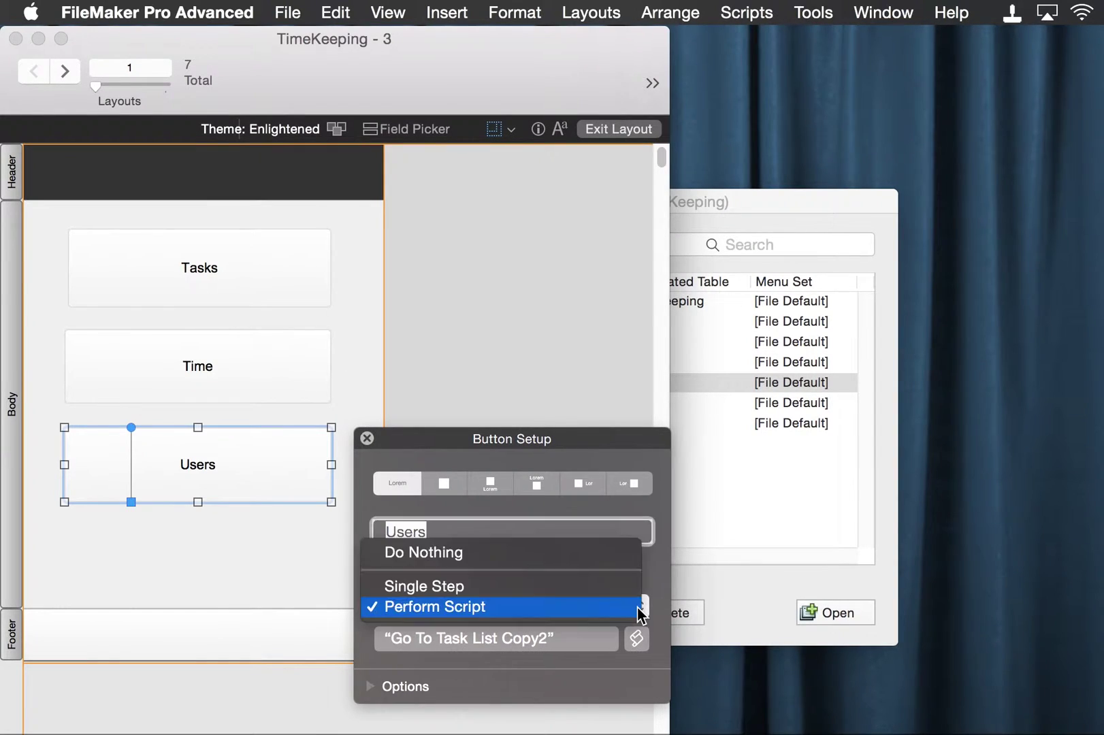
pyautogui.press('Escape')
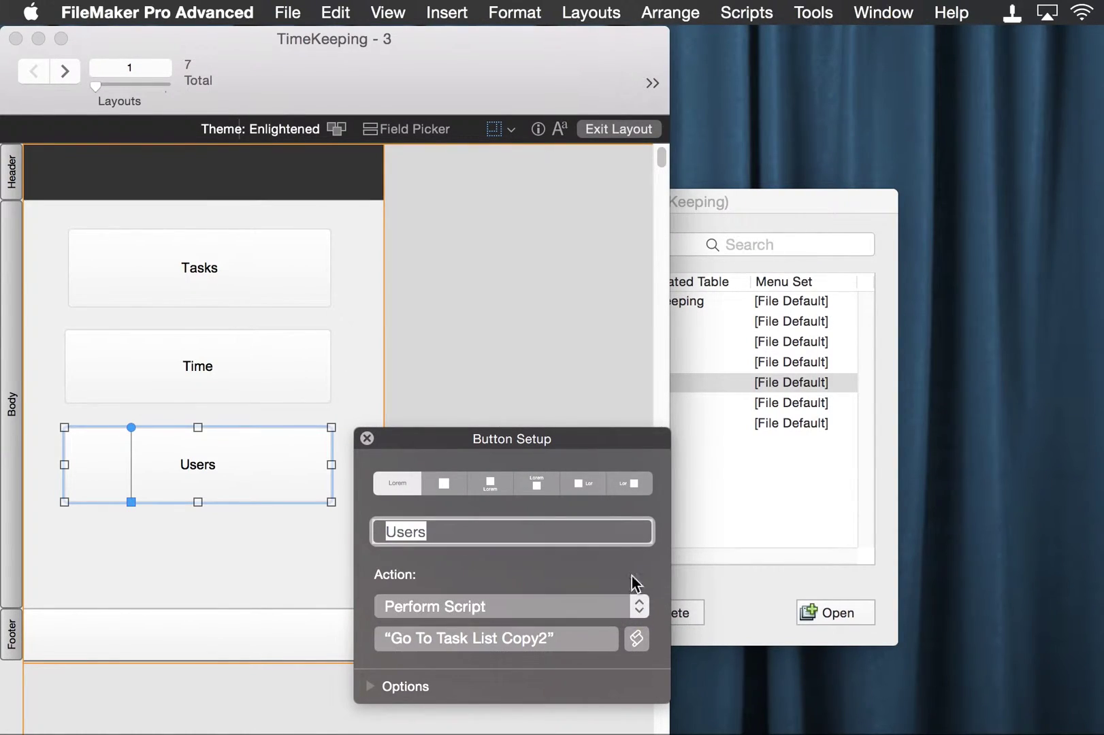
# In the Script Workspace, rename the Go To Task List Copy script as Go To User List and save it
pyautogui.click(288, 12)
pyautogui.moveTo(457, 217)
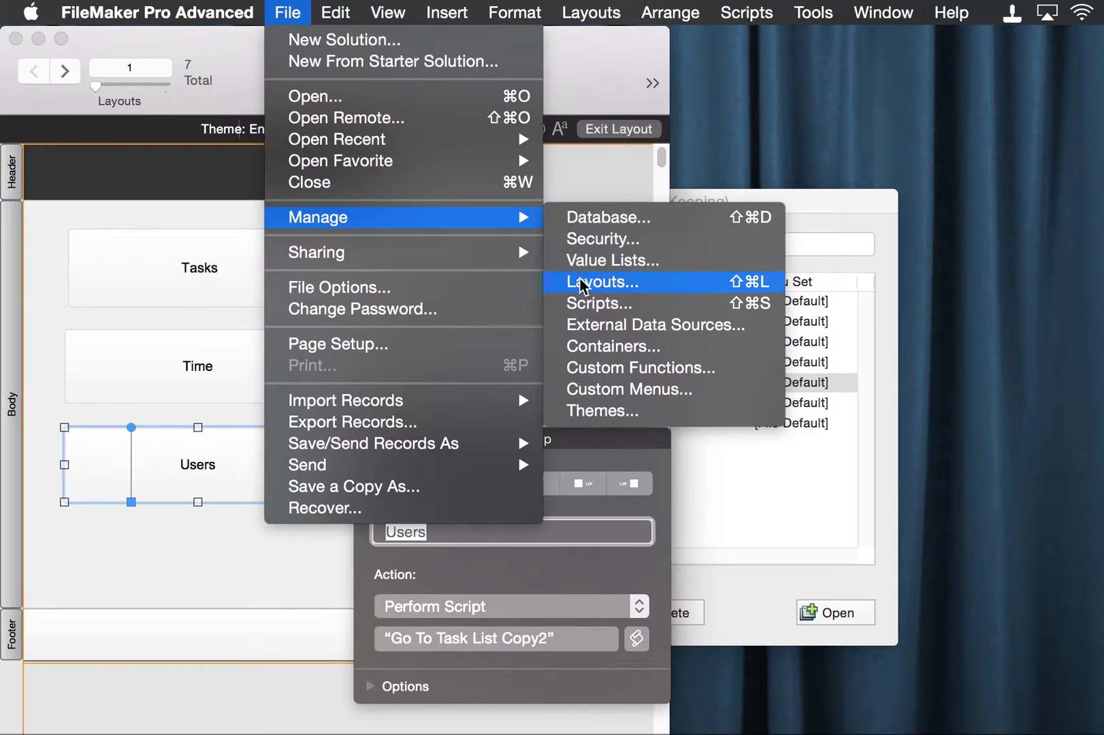
pyautogui.click(579, 303)
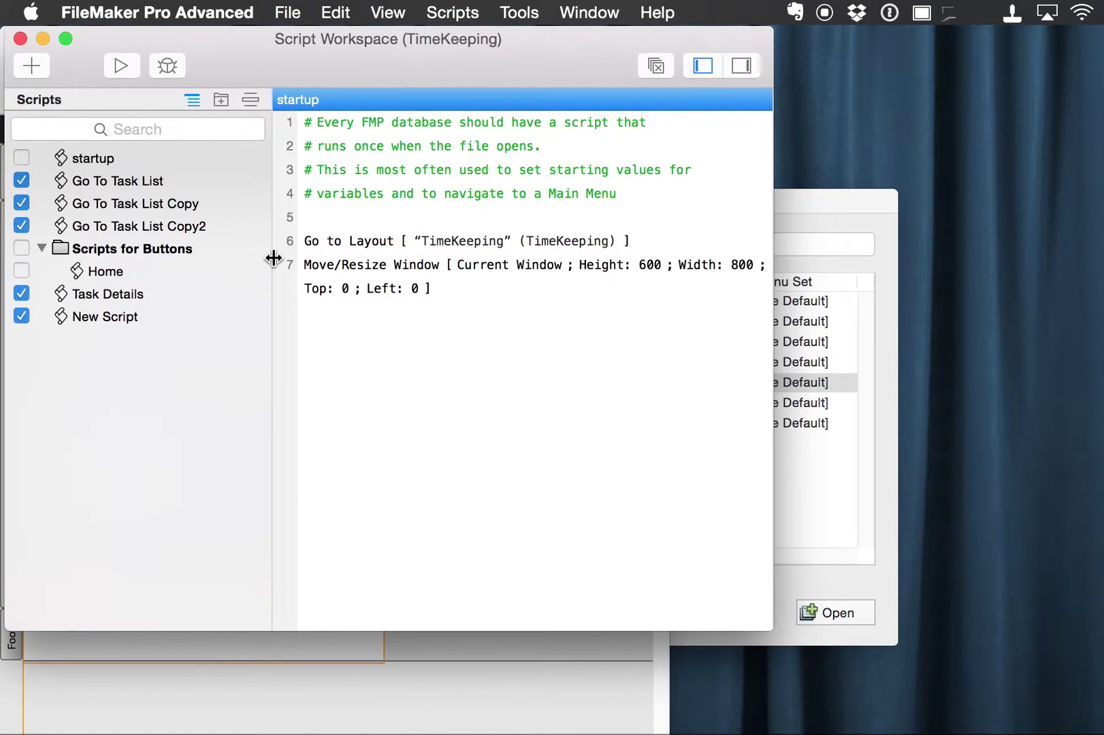
pyautogui.click(129, 205)
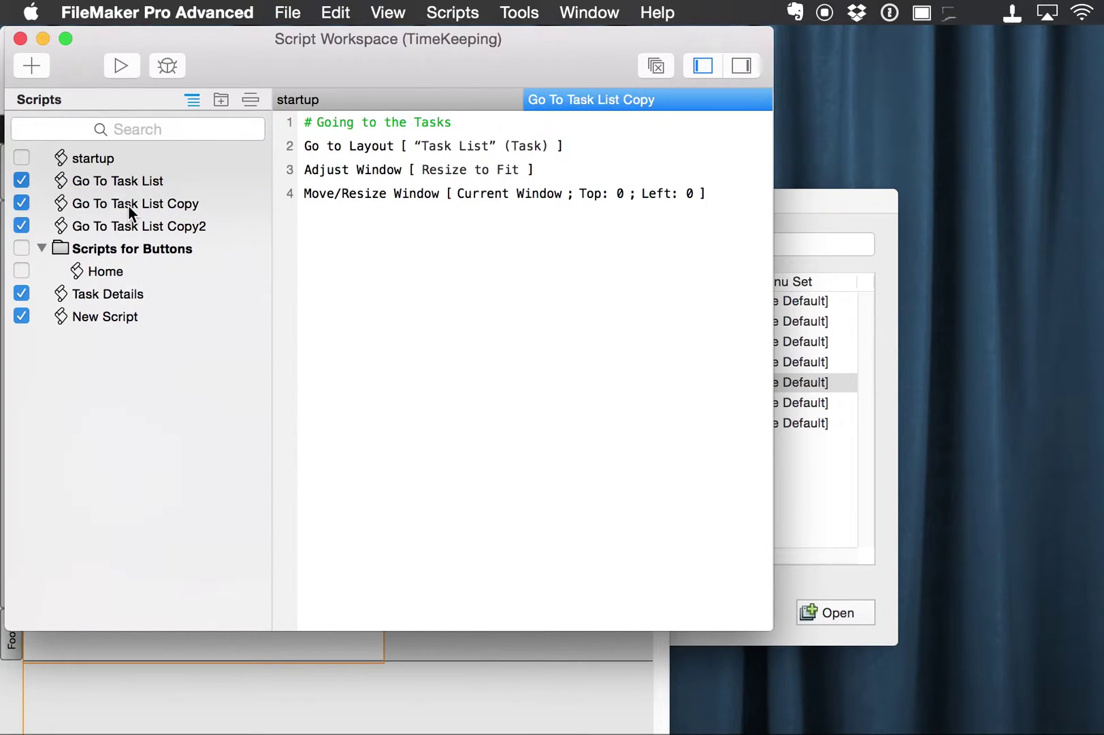
pyautogui.doubleClick(607, 102)
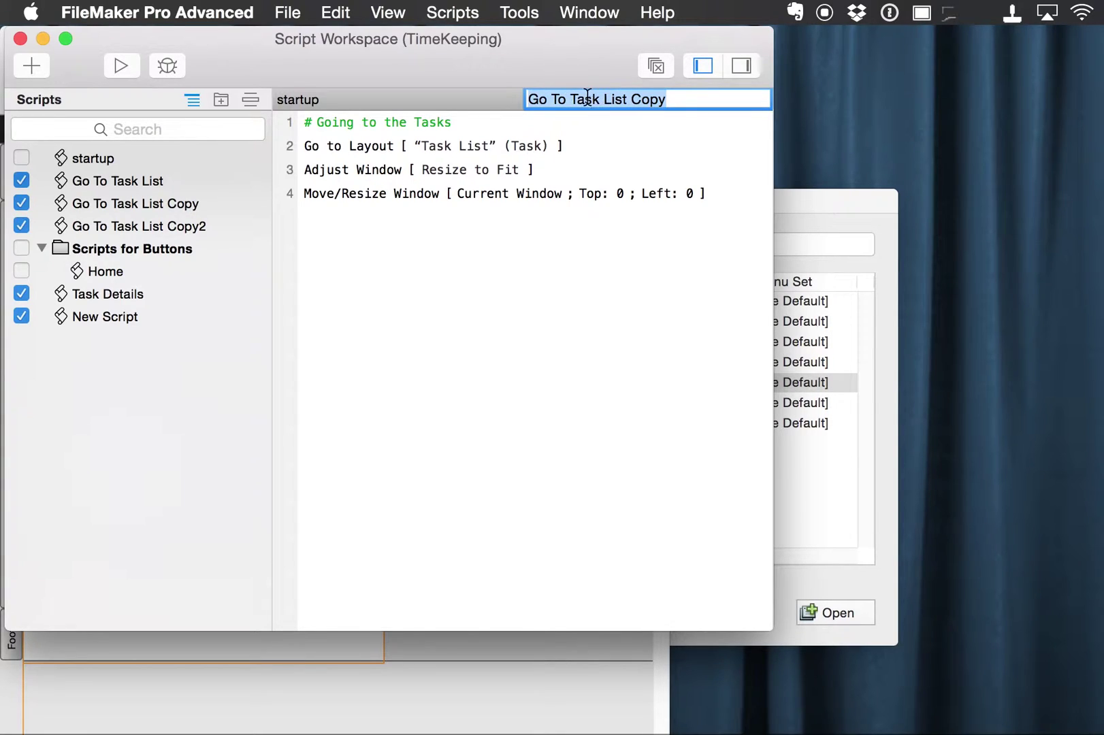
pyautogui.click(582, 99)
pyautogui.doubleClick(582, 98)
pyautogui.write('User')
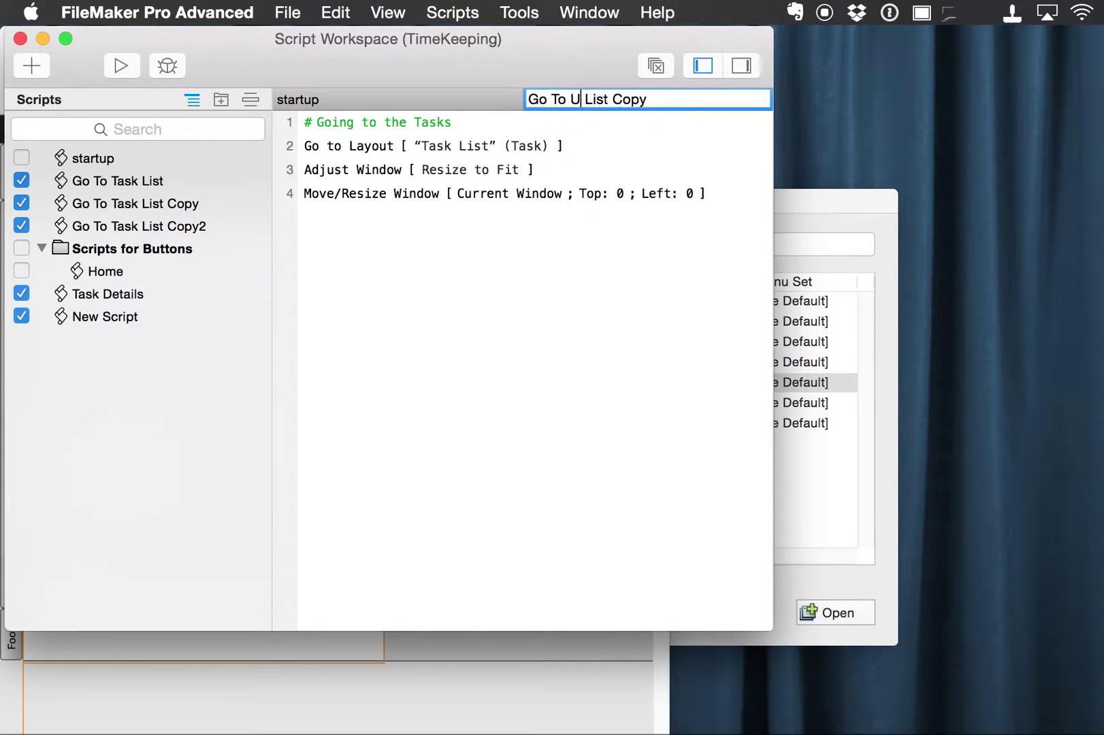
pyautogui.press('BackSpace')
pyautogui.press('BackSpace')
pyautogui.press('BackSpace')
pyautogui.press('BackSpace')
pyautogui.press('BackSpace')
pyautogui.press('Return')
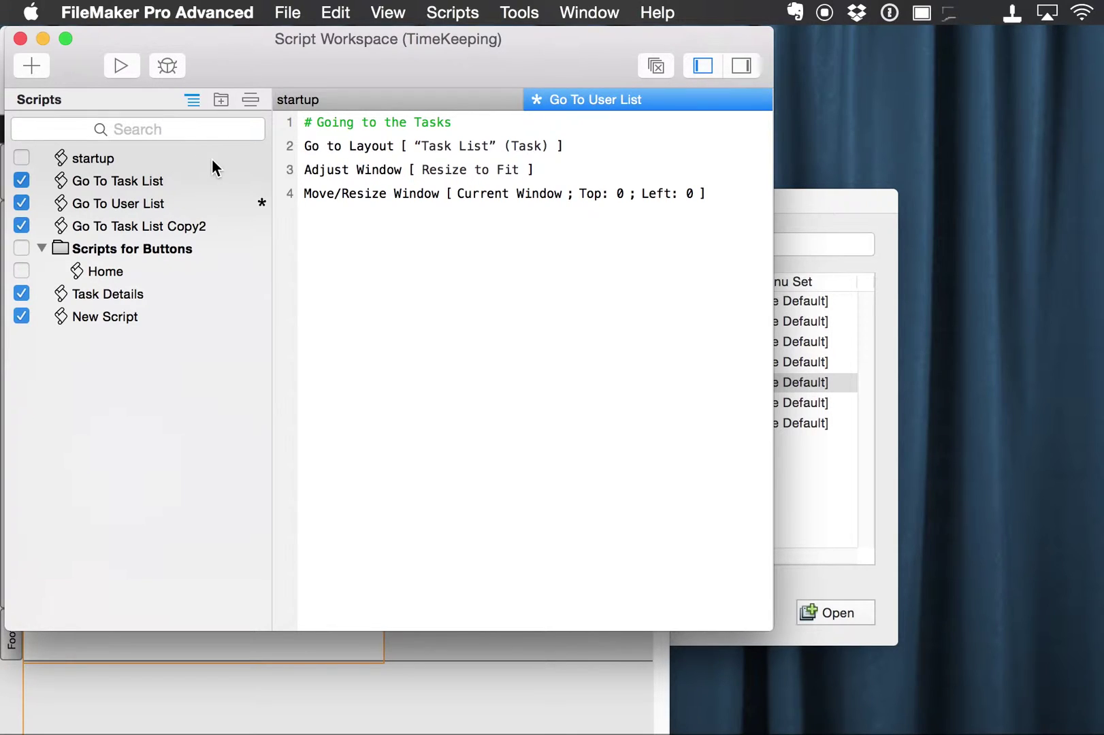
pyautogui.press('super+s')
# Rename the Go To Task List Copy2 script as Go To Time List and save it
pyautogui.click(155, 226)
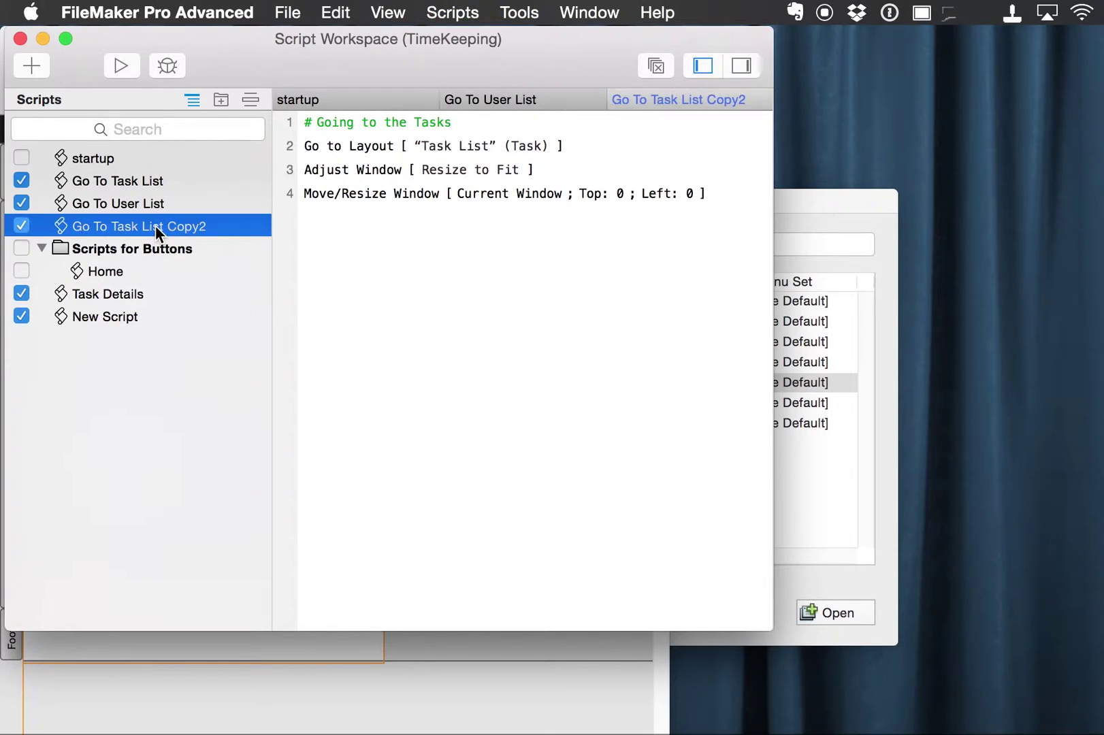
pyautogui.doubleClick(671, 101)
pyautogui.doubleClick(671, 101)
pyautogui.write('Time')
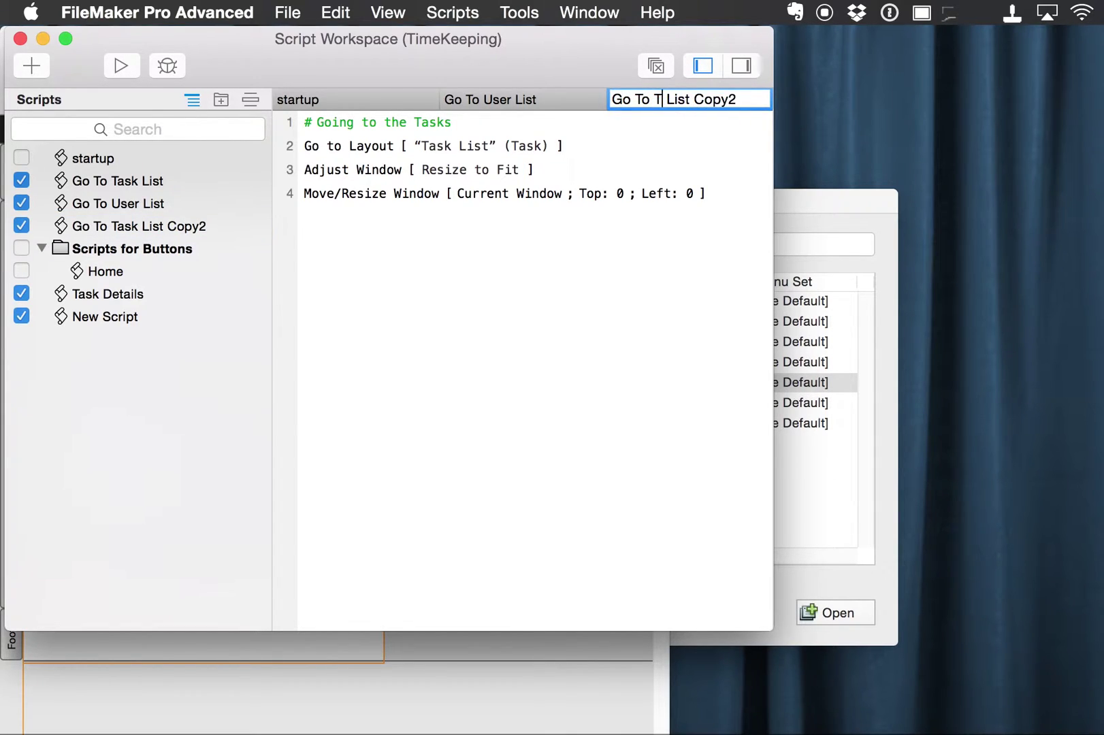
pyautogui.press('BackSpace')
pyautogui.press('BackSpace')
pyautogui.press('BackSpace')
pyautogui.press('BackSpace')
pyautogui.press('BackSpace')
pyautogui.press('BackSpace')
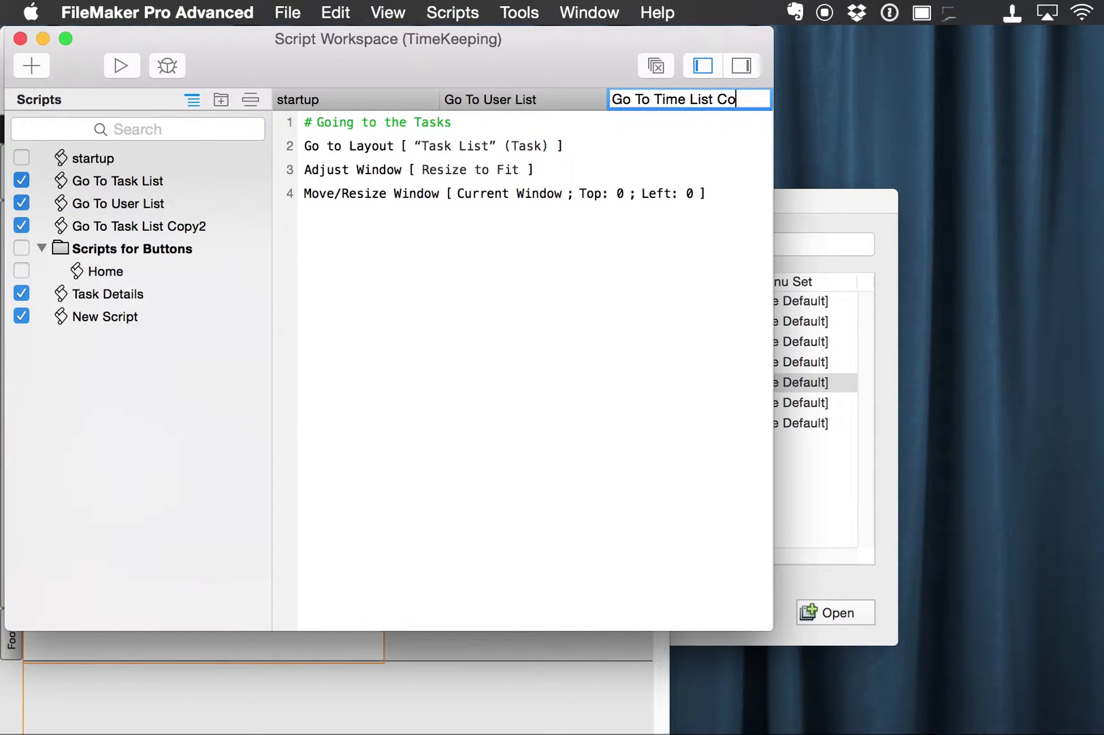
pyautogui.press('Return')
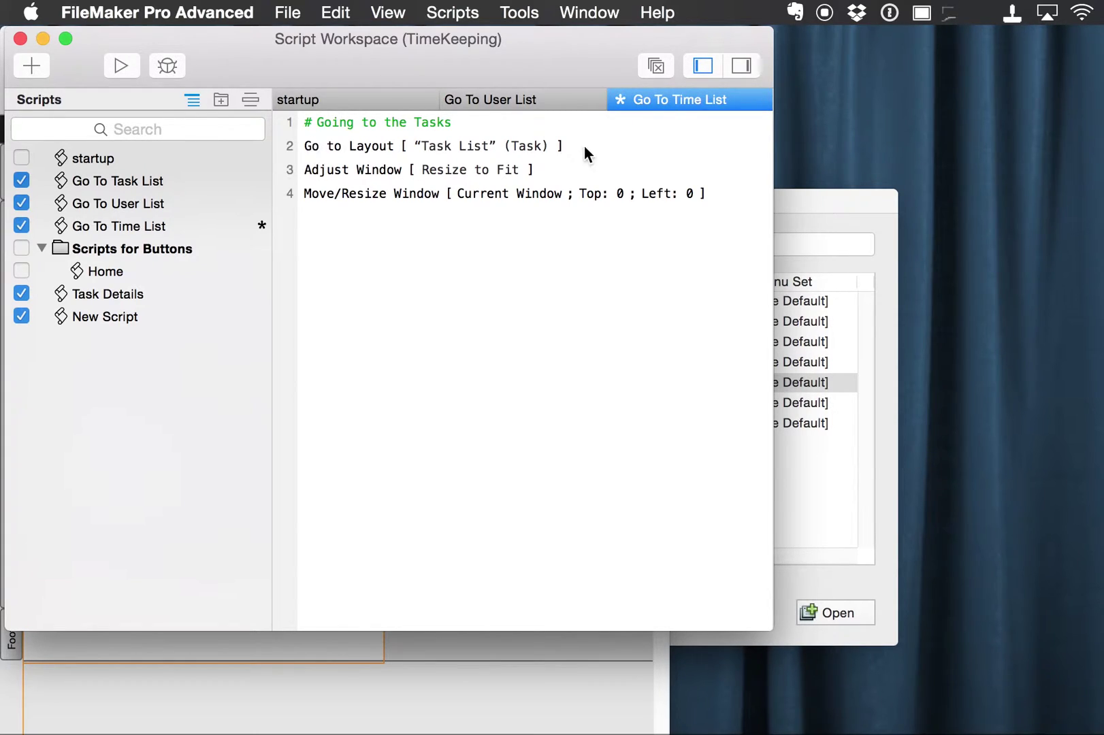
pyautogui.rightClick(645, 105)
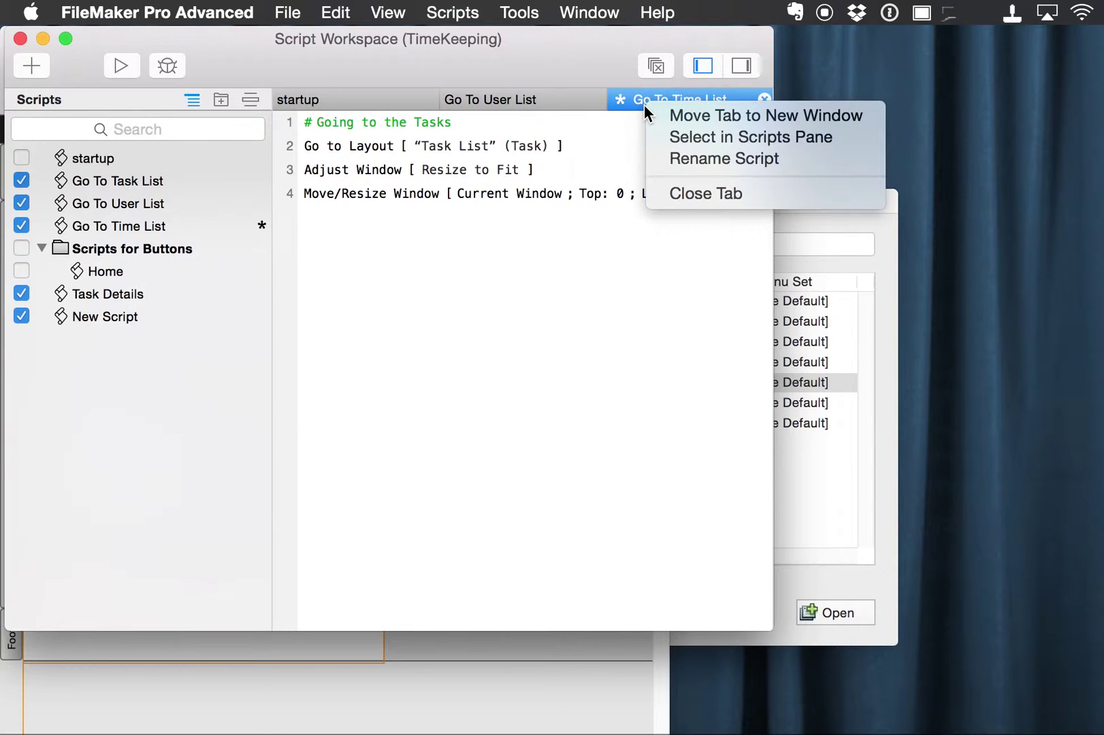
pyautogui.click(581, 278)
pyautogui.rightClick(168, 228)
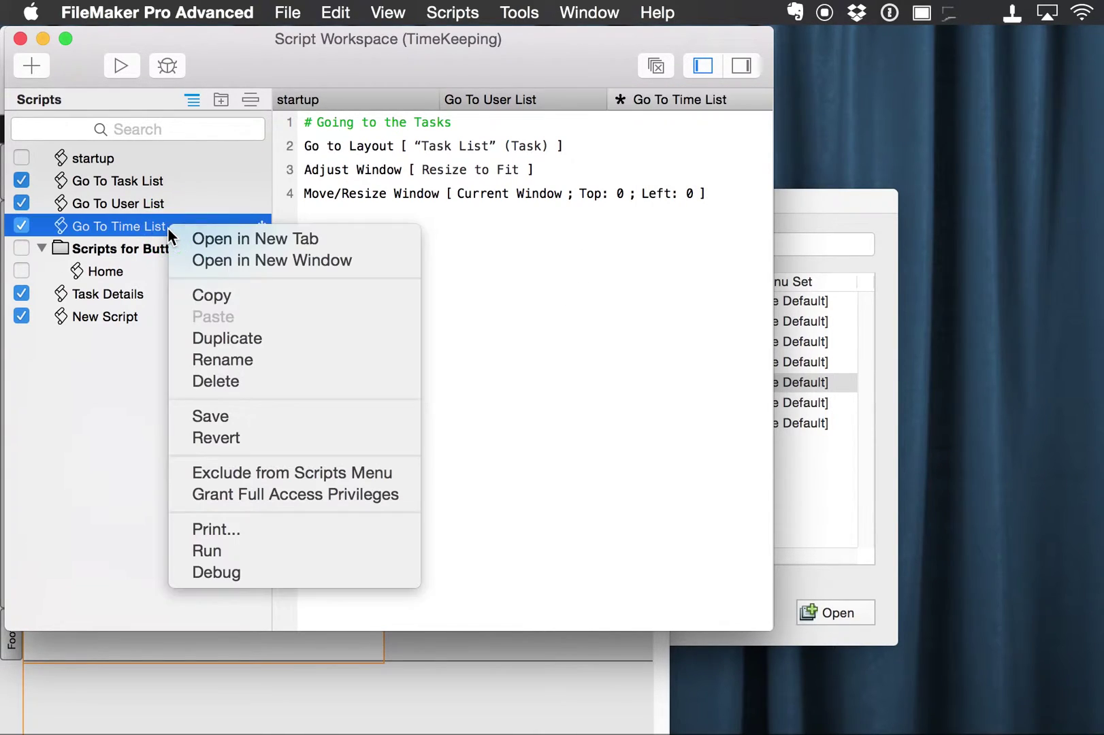
pyautogui.click(221, 416)
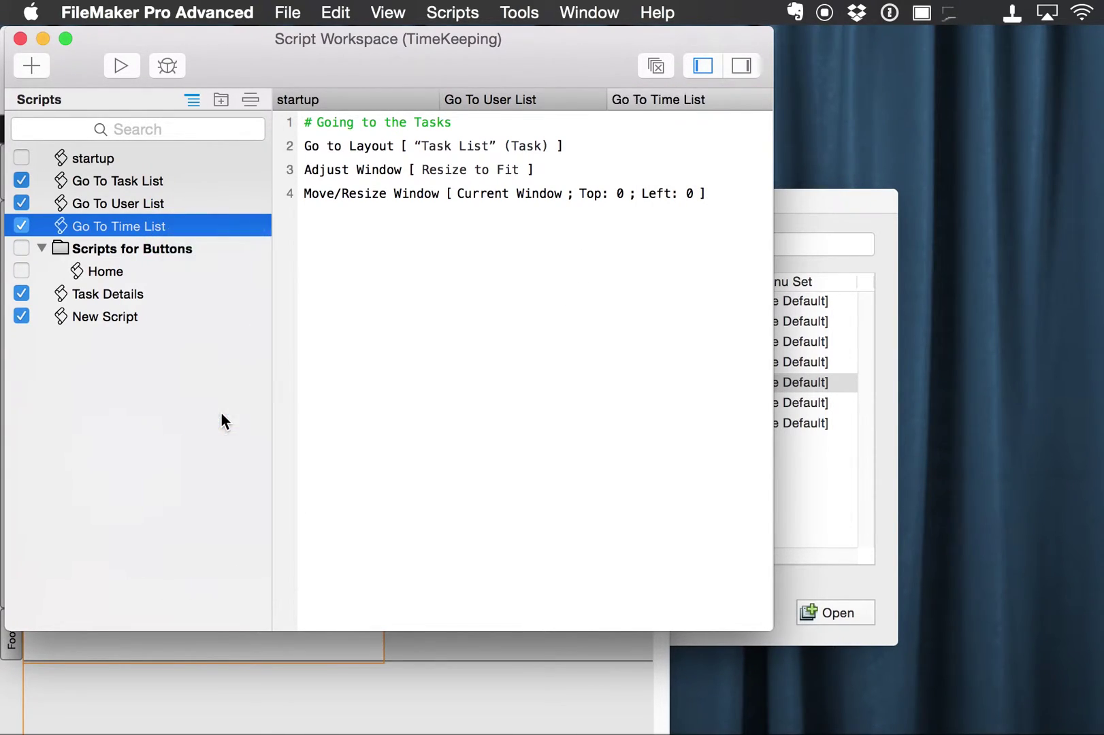
# Close the Script Workspace and set the Users button to perform the Go To User List script
pyautogui.click(815, 483)
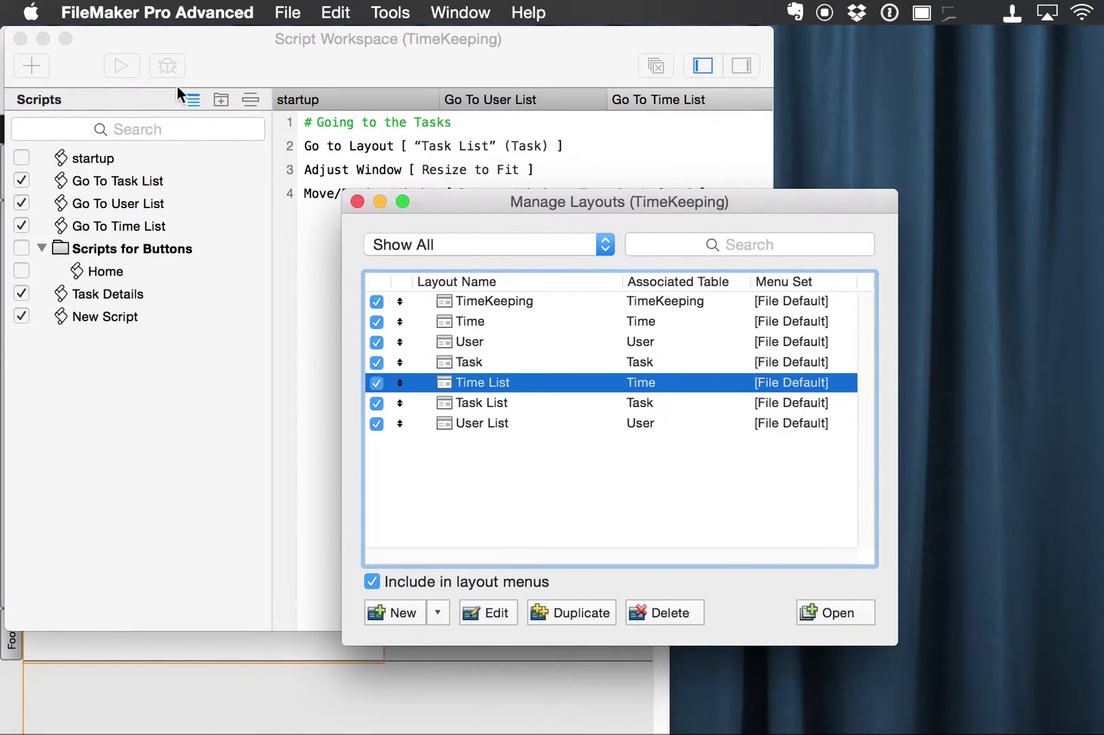
pyautogui.click(15, 36)
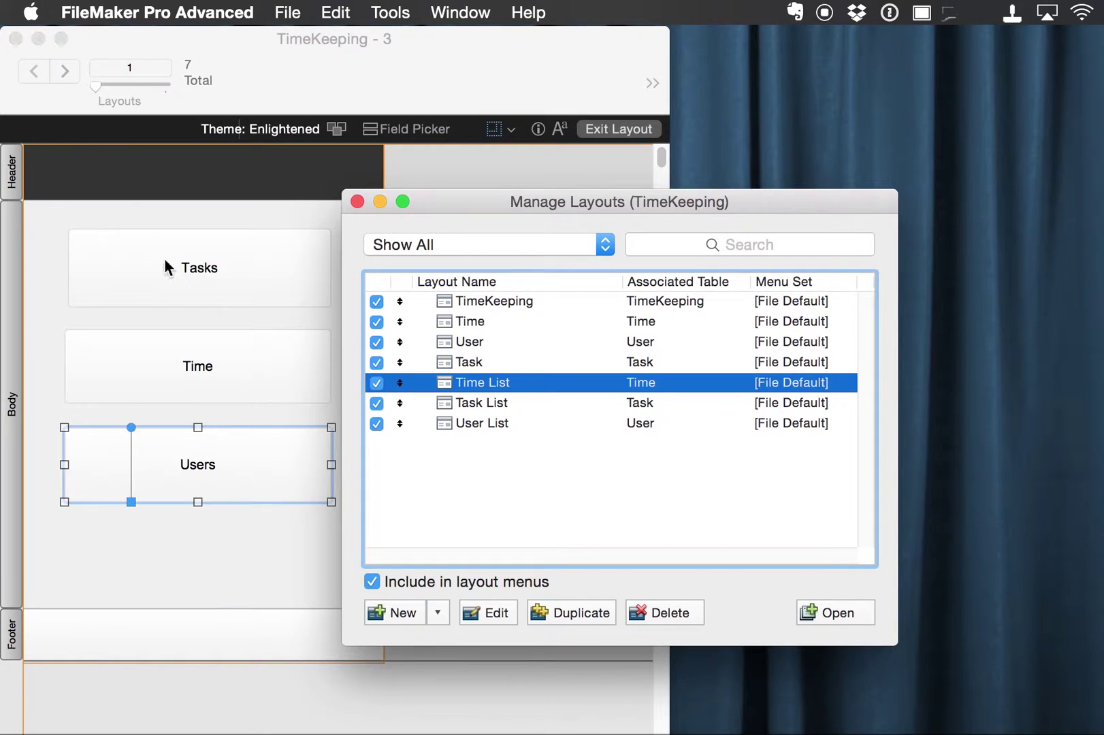
pyautogui.click(87, 400)
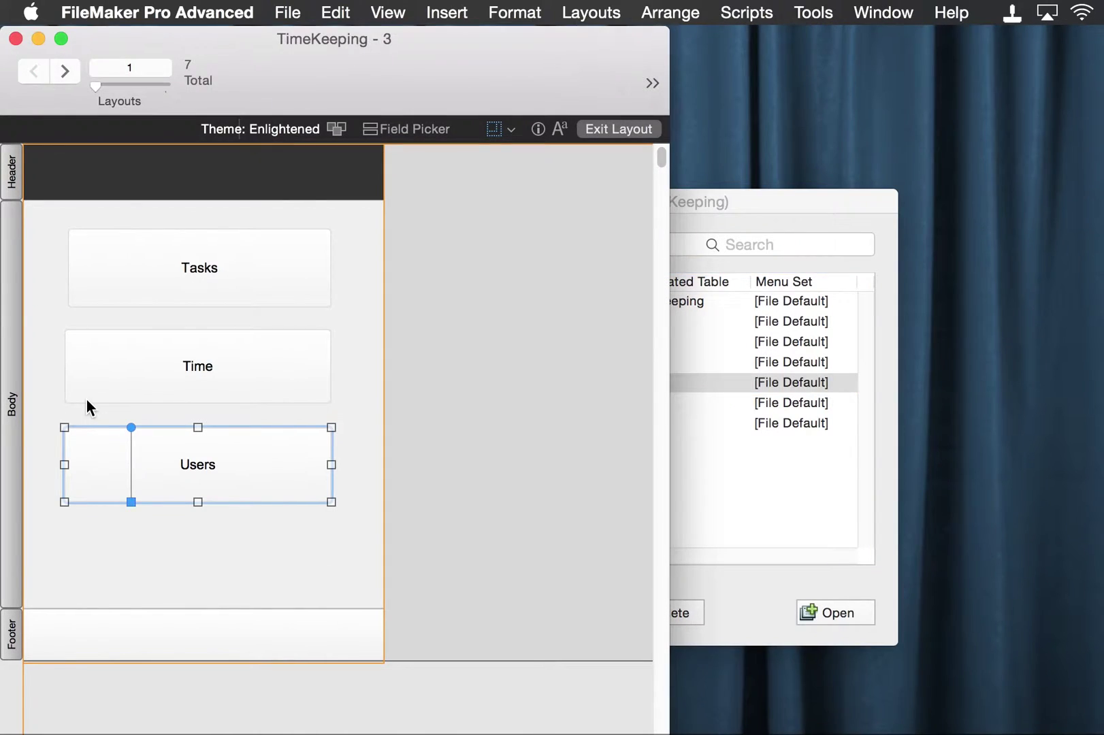
pyautogui.doubleClick(320, 463)
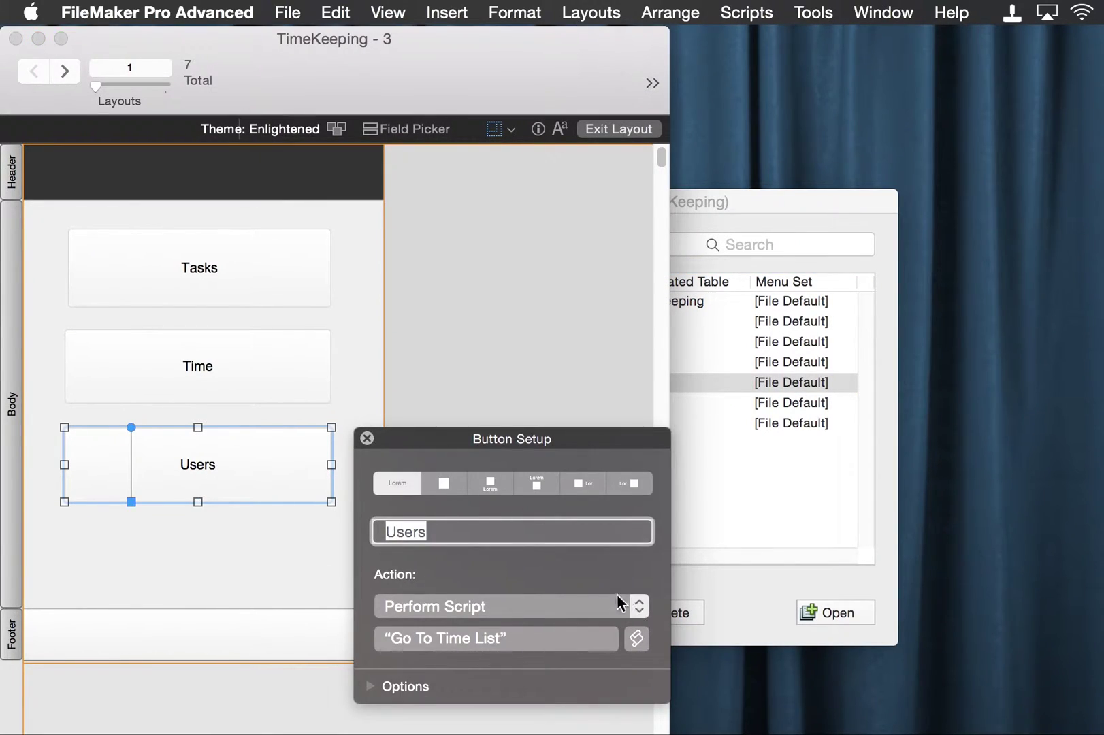
pyautogui.click(636, 640)
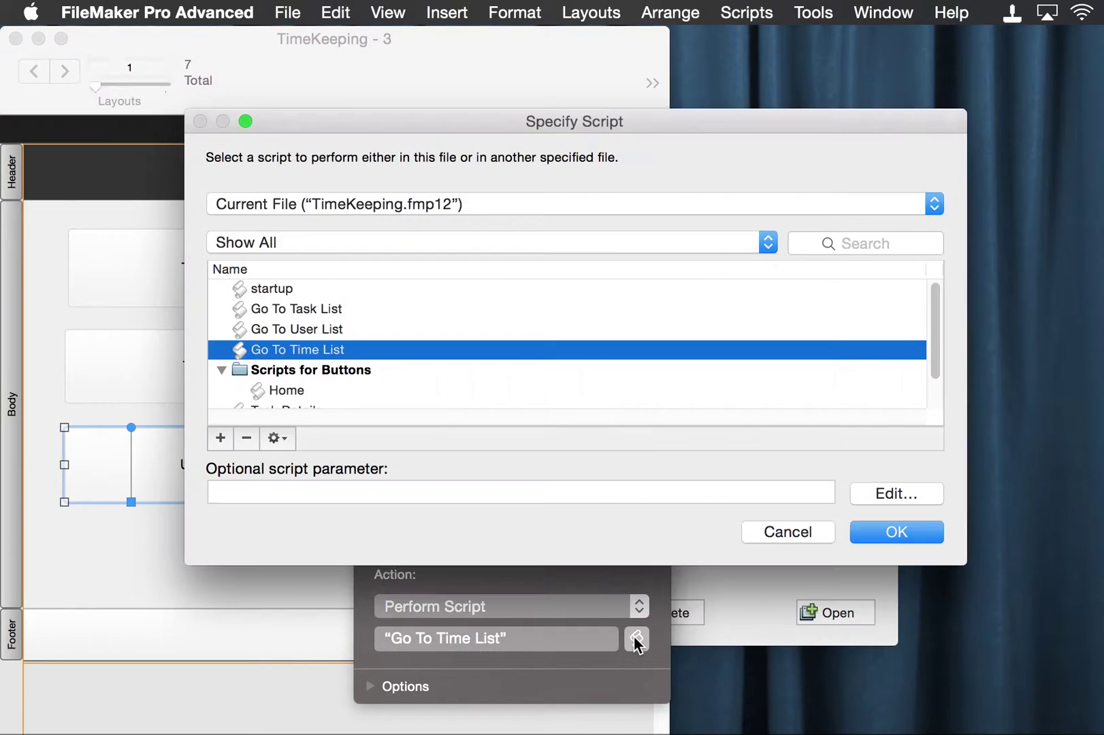
pyautogui.doubleClick(318, 330)
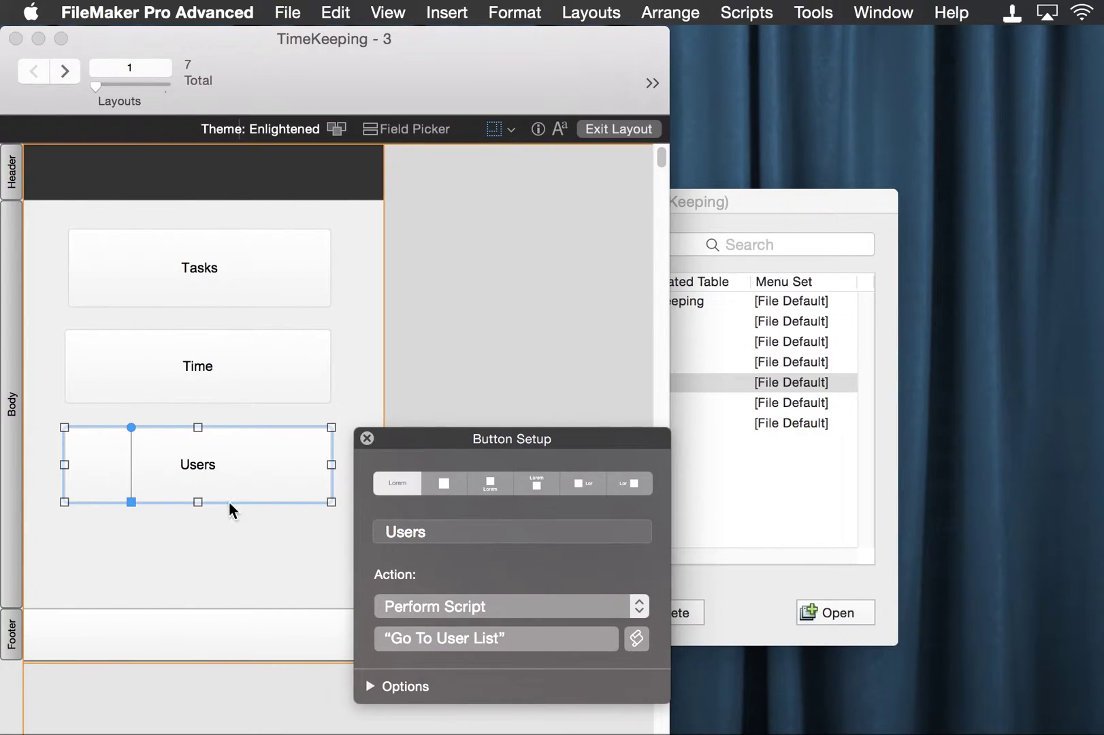
# Set the Time button to perform the Go To Time List script
pyautogui.click(234, 375)
pyautogui.doubleClick(235, 367)
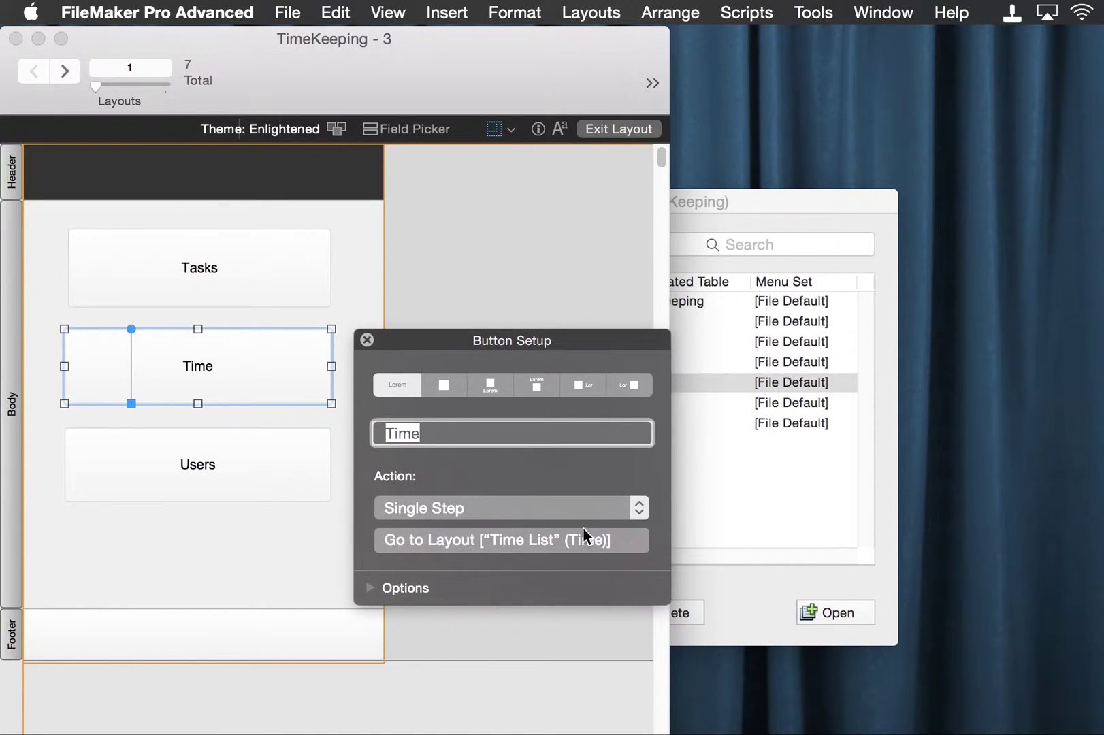
pyautogui.click(624, 516)
pyautogui.click(602, 534)
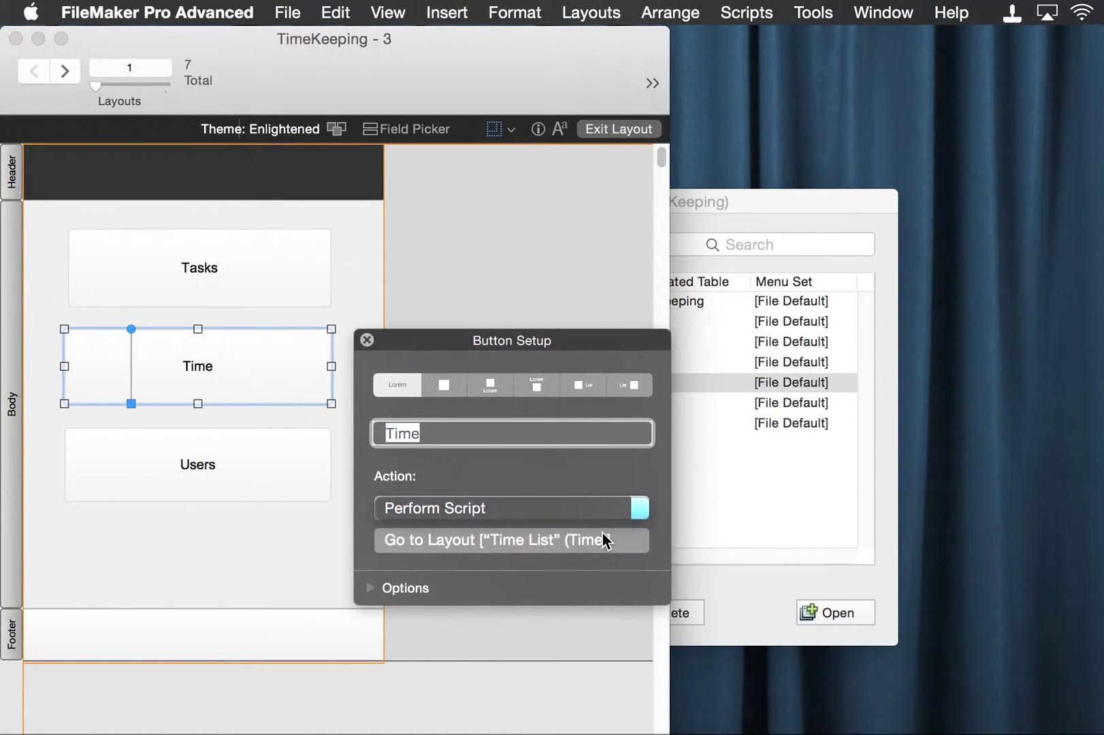
pyautogui.doubleClick(328, 351)
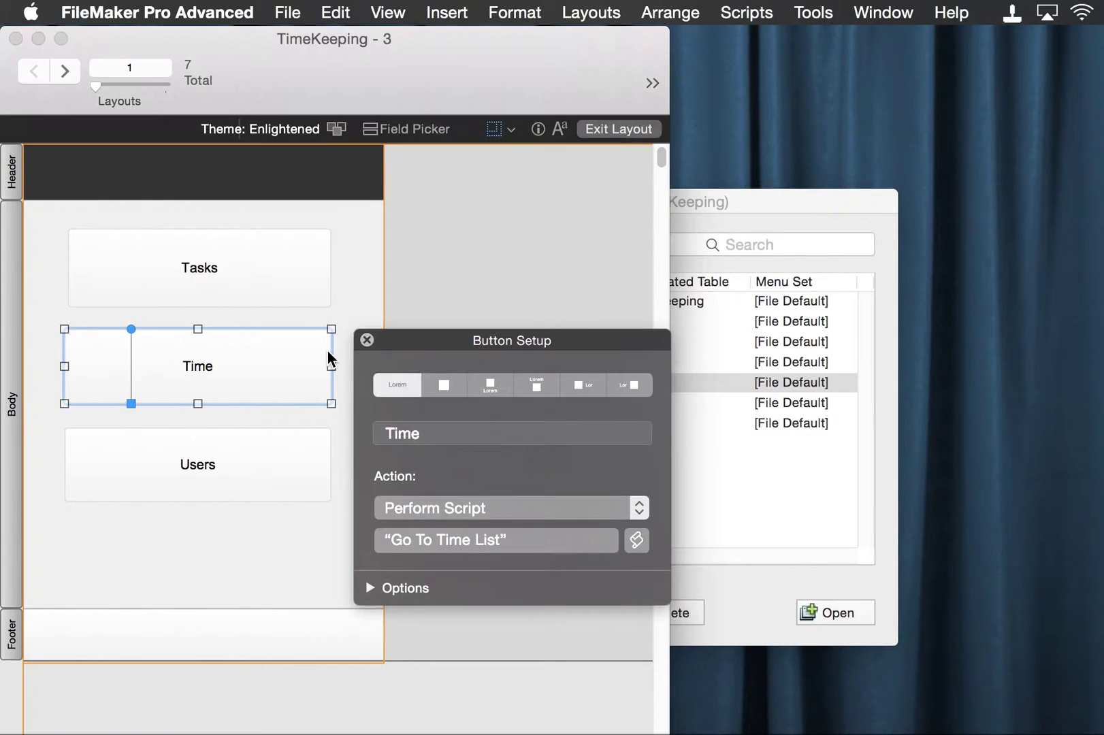
# Check which script is assigned to the Tasks button, leaving its setup as it is
pyautogui.click(213, 276)
pyautogui.doubleClick(213, 277)
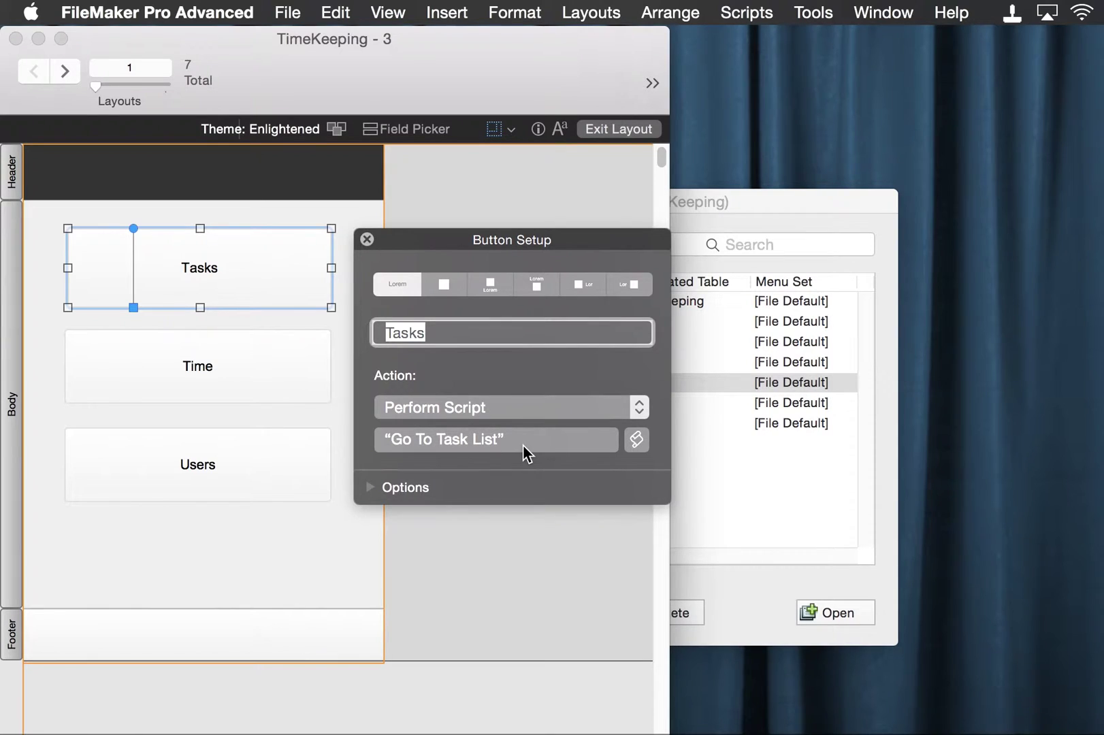
pyautogui.click(367, 239)
# In the Script Workspace, set the Go To User List script's Go to Layout step to the User List layout
pyautogui.press('super+shift+s')
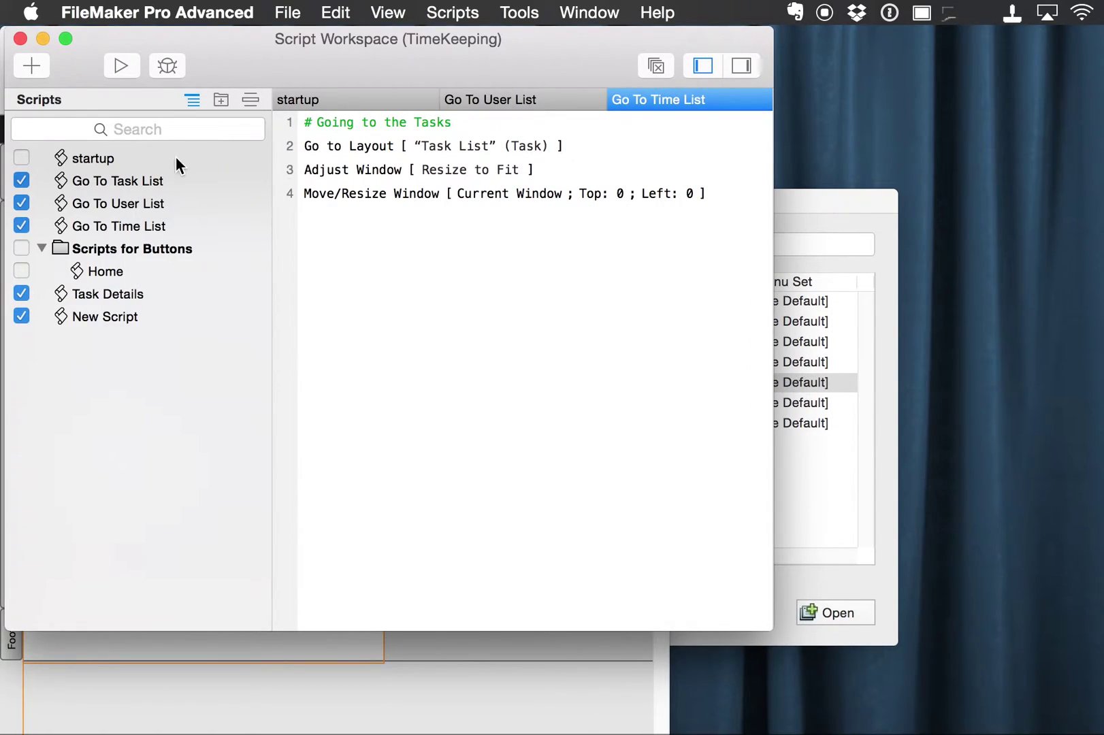
pyautogui.click(133, 182)
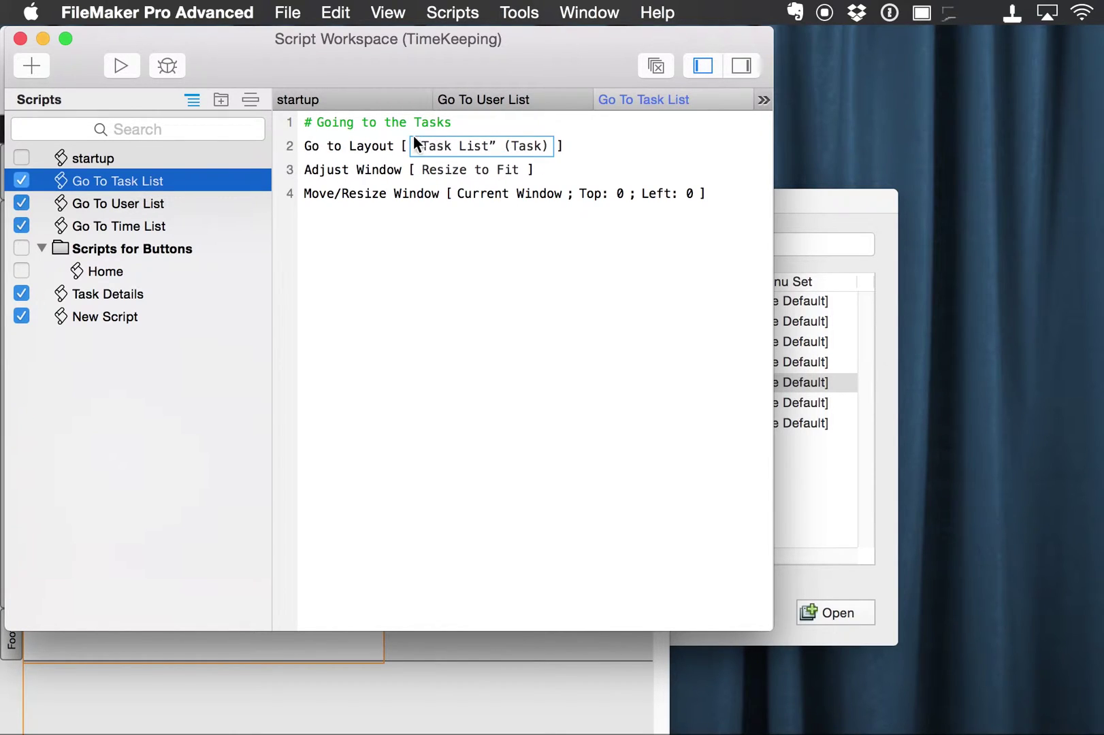
pyautogui.click(124, 197)
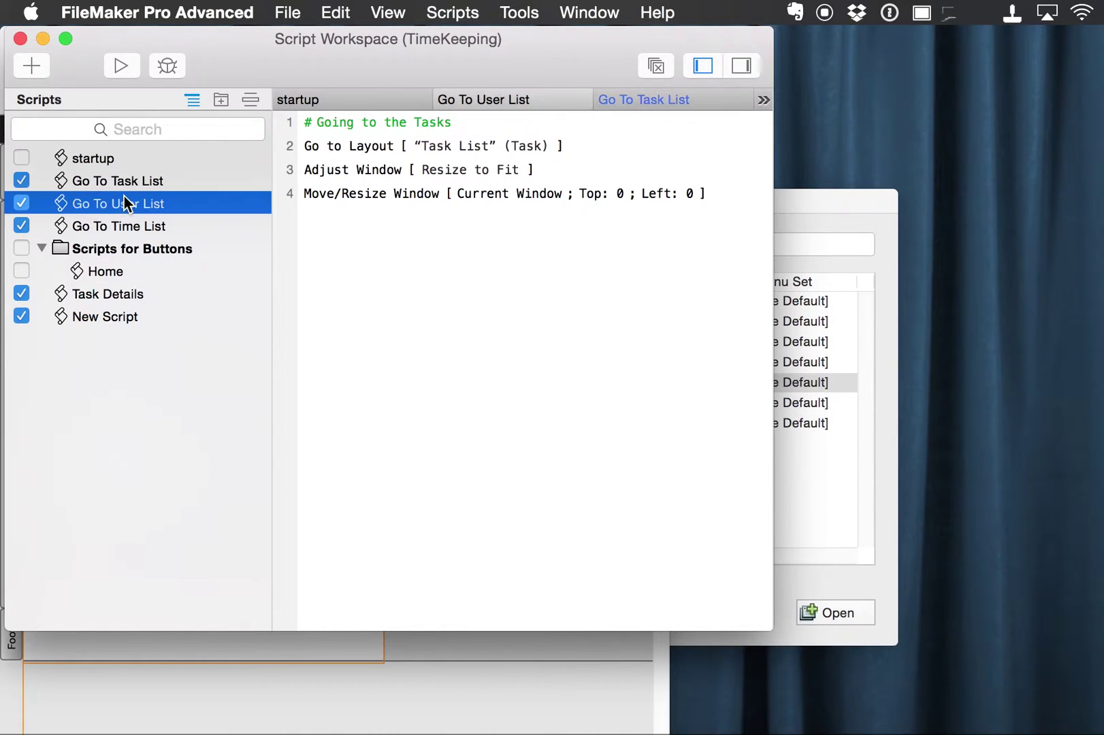
pyautogui.click(453, 145)
pyautogui.click(455, 147)
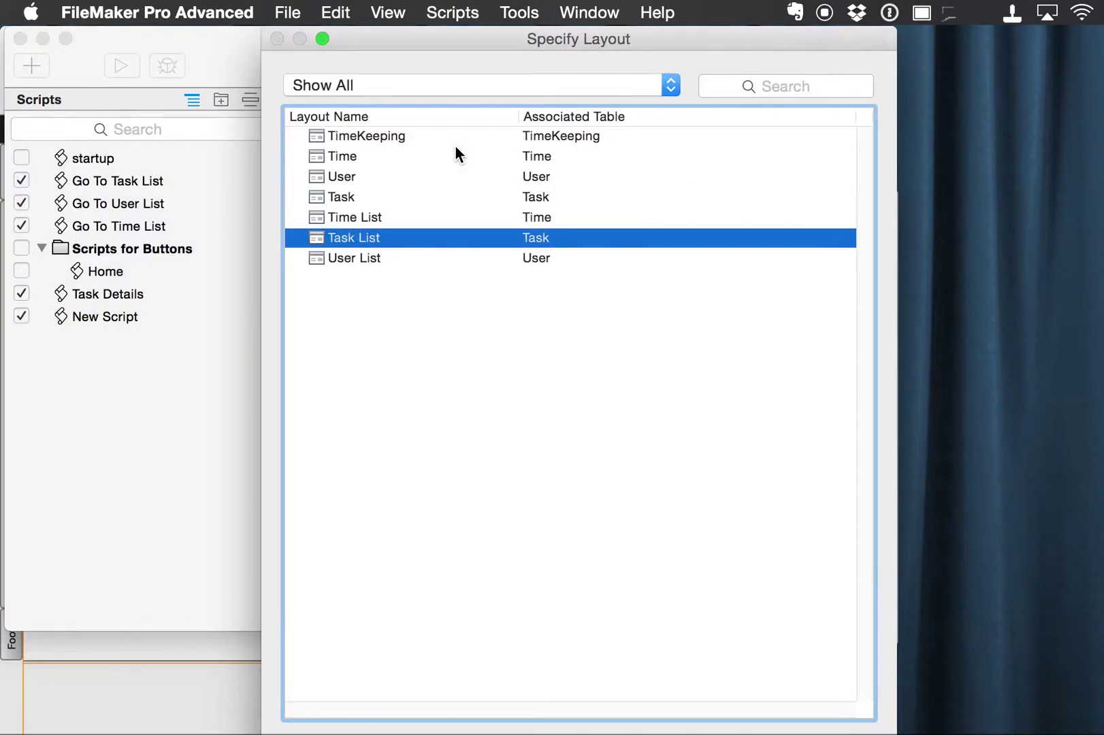
pyautogui.doubleClick(362, 258)
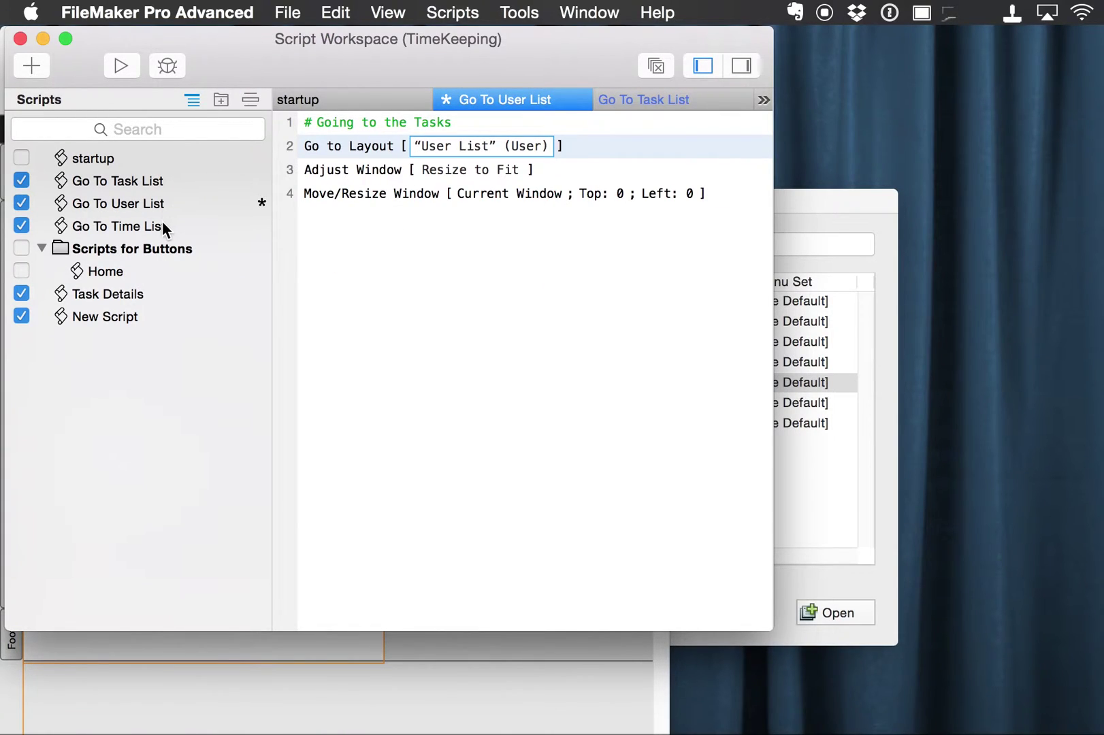
# Set the Go To Time List script's Go to Layout step to the Time List layout
pyautogui.click(162, 225)
pyautogui.click(135, 238)
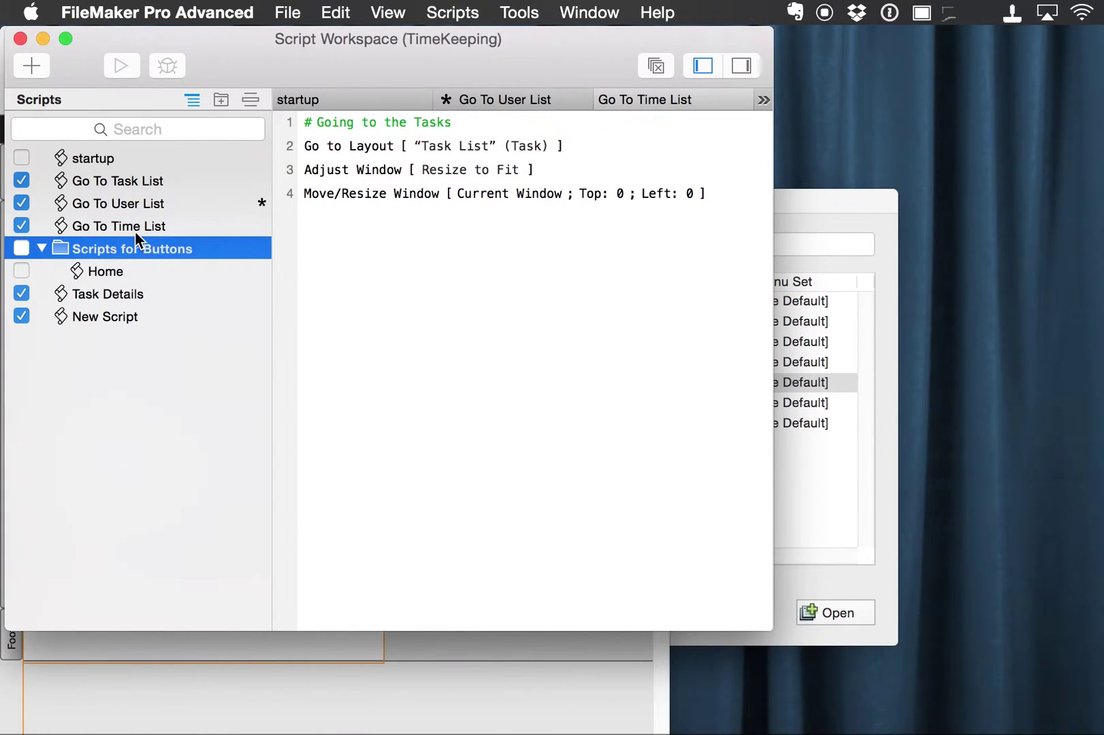
pyautogui.click(136, 231)
pyautogui.click(454, 145)
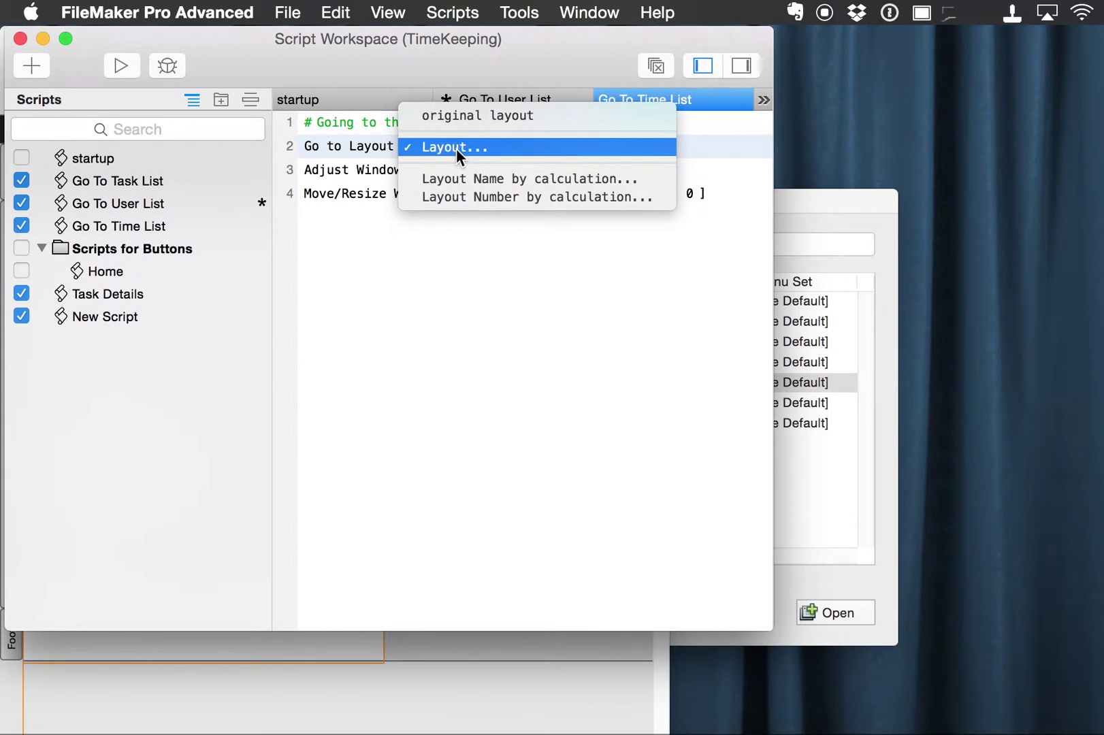
pyautogui.click(456, 148)
pyautogui.click(357, 216)
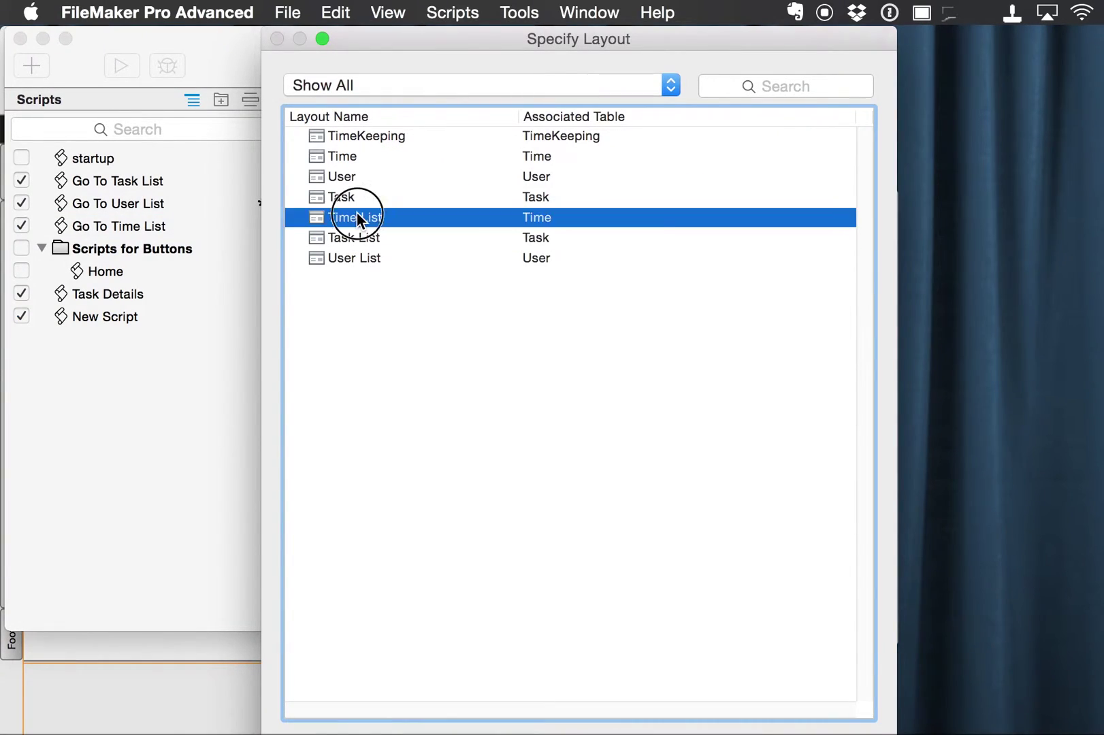
pyautogui.click(357, 217)
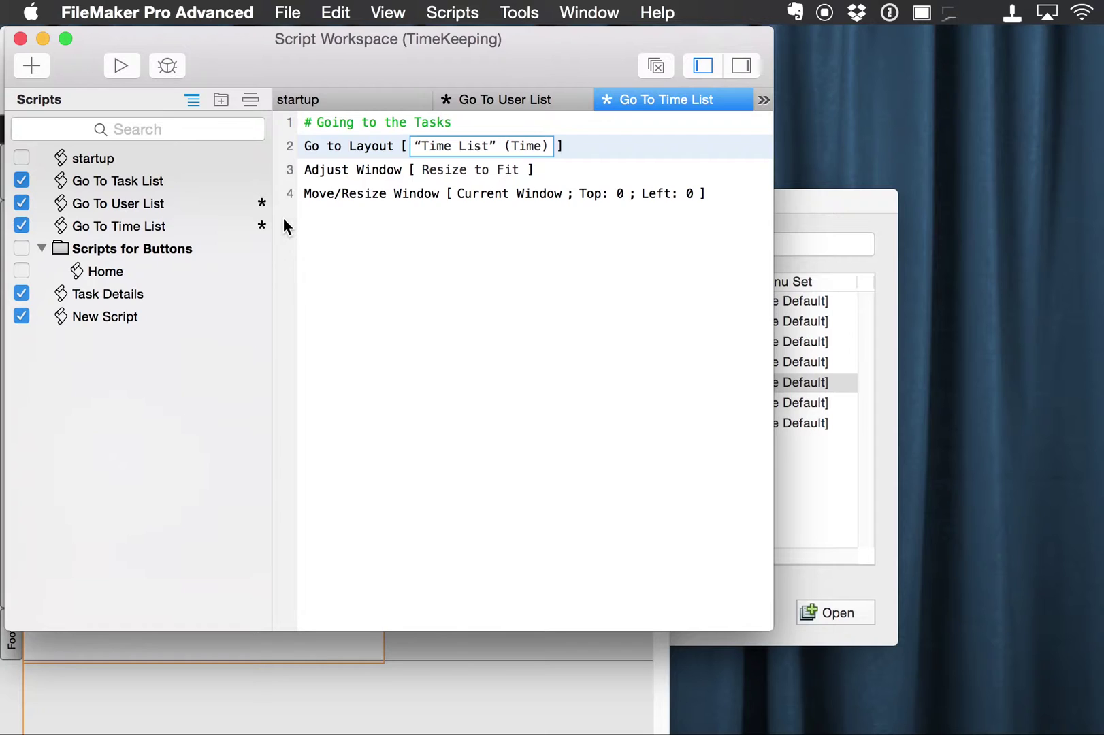
# Save the Go To Time List and Go To User List scripts and close the Script Workspace
pyautogui.press('super+s')
pyautogui.click(479, 100)
pyautogui.press('super+s')
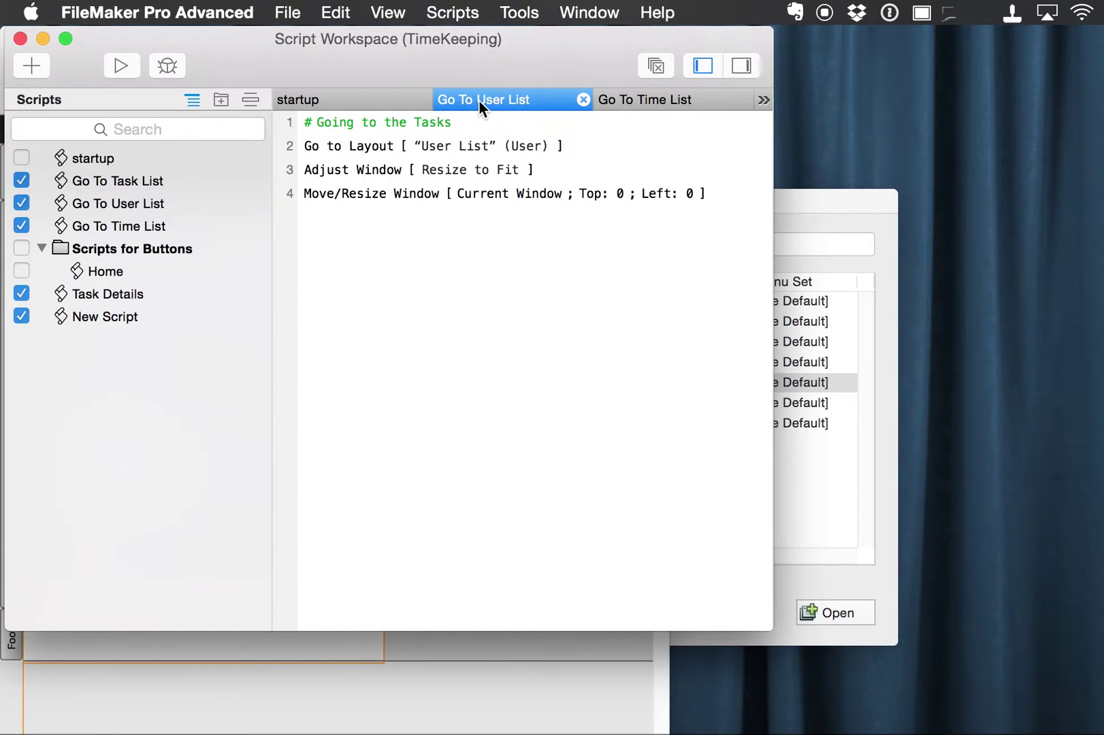
pyautogui.click(20, 39)
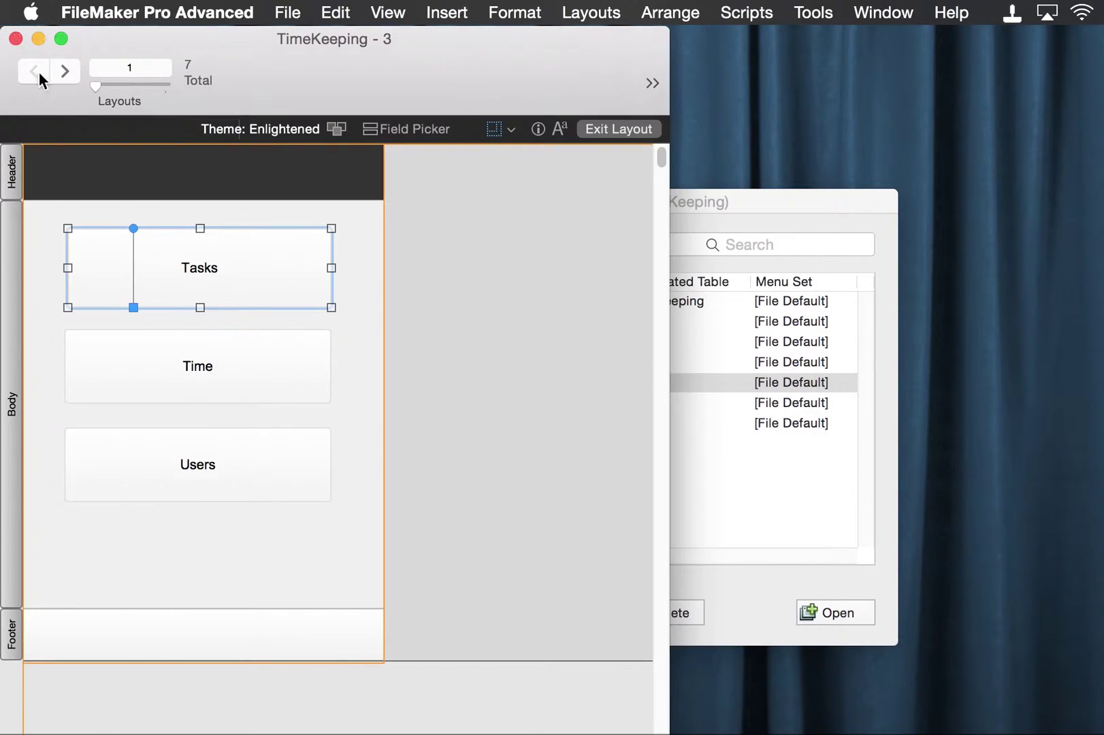
# Return the TimeKeeping layout to Browse mode with its changes saved, and close the Manage Layouts window
pyautogui.click(484, 336)
pyautogui.press('super+b')
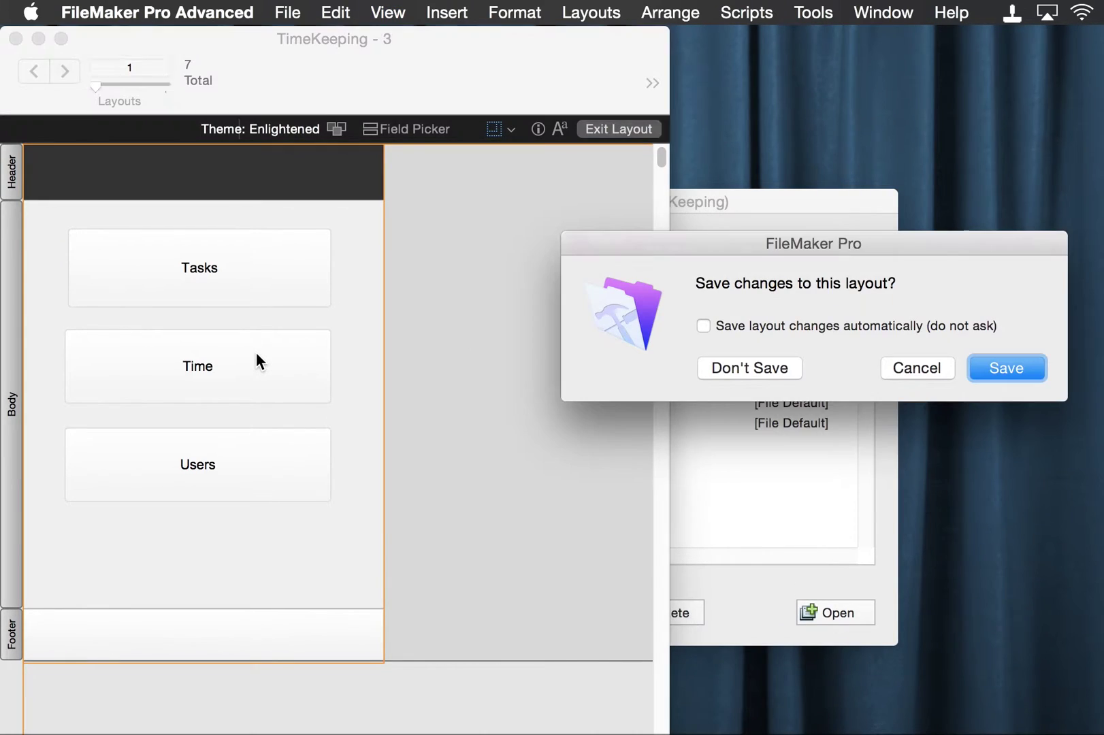
pyautogui.click(1007, 368)
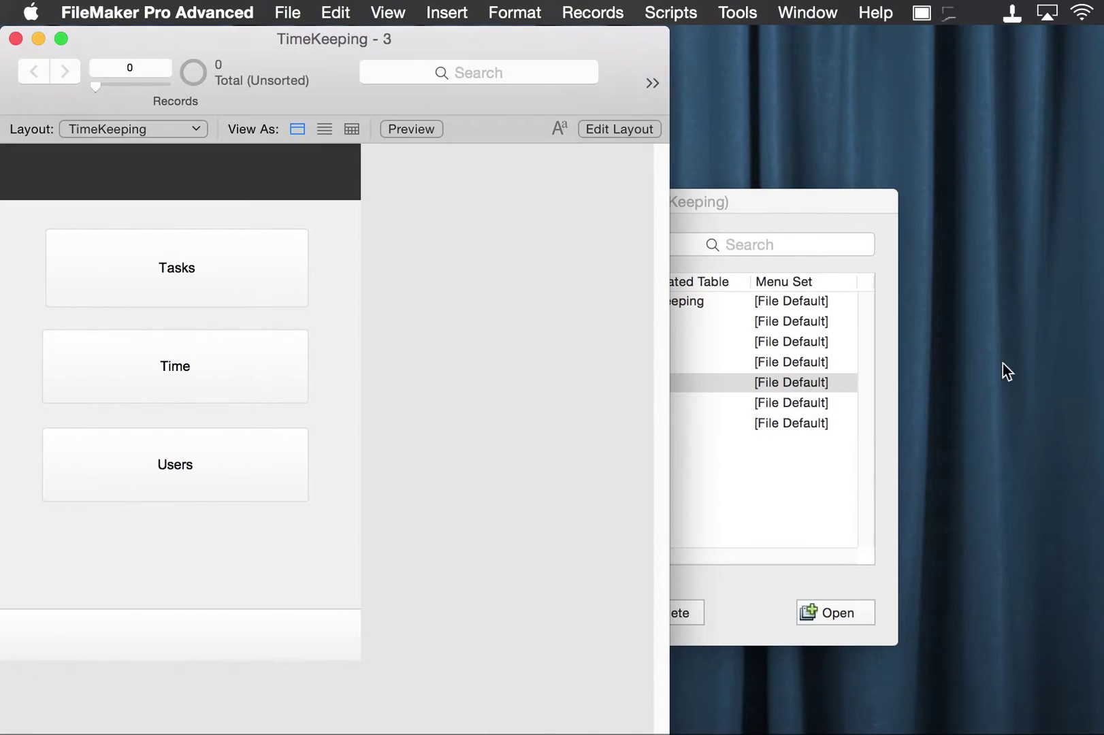
pyautogui.click(737, 222)
pyautogui.click(357, 201)
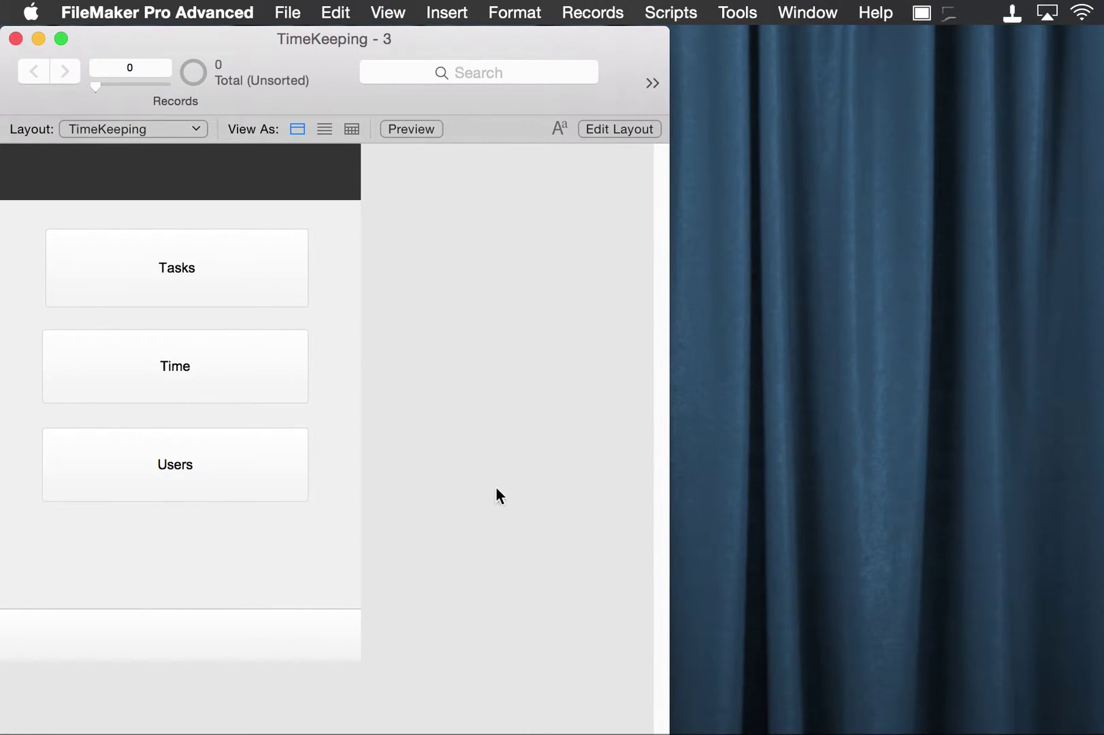
# Test the Tasks button, return to the home menu and test the Time button
pyautogui.click(188, 269)
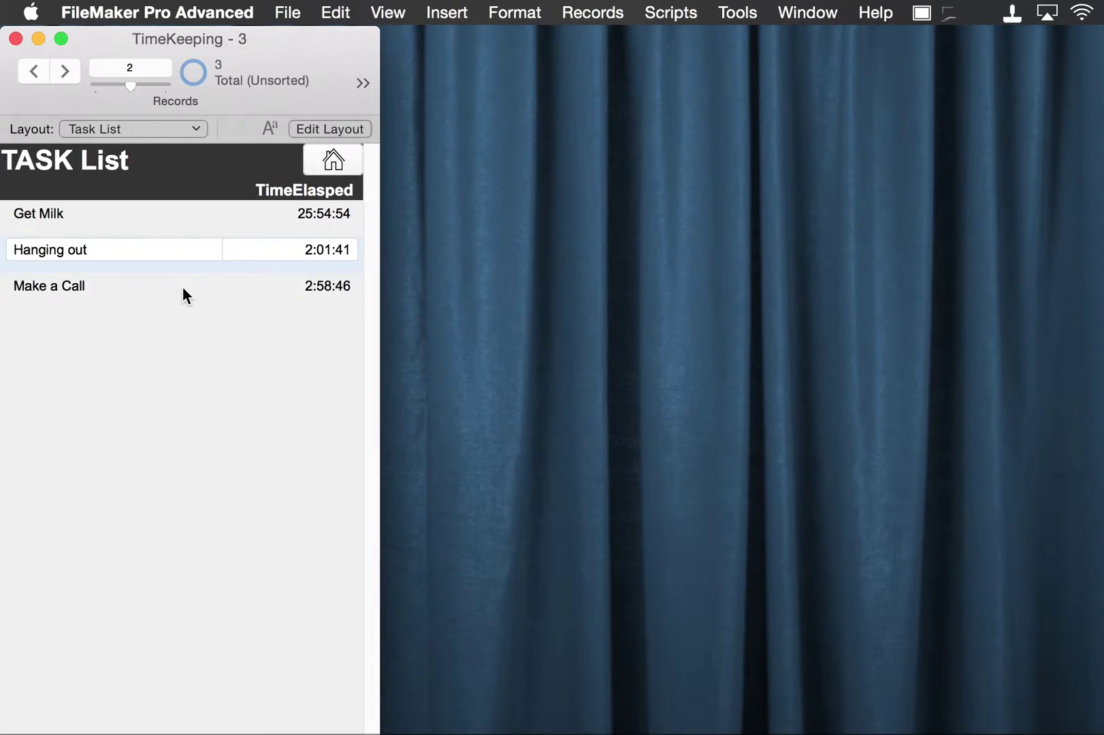
pyautogui.click(334, 158)
pyautogui.click(184, 369)
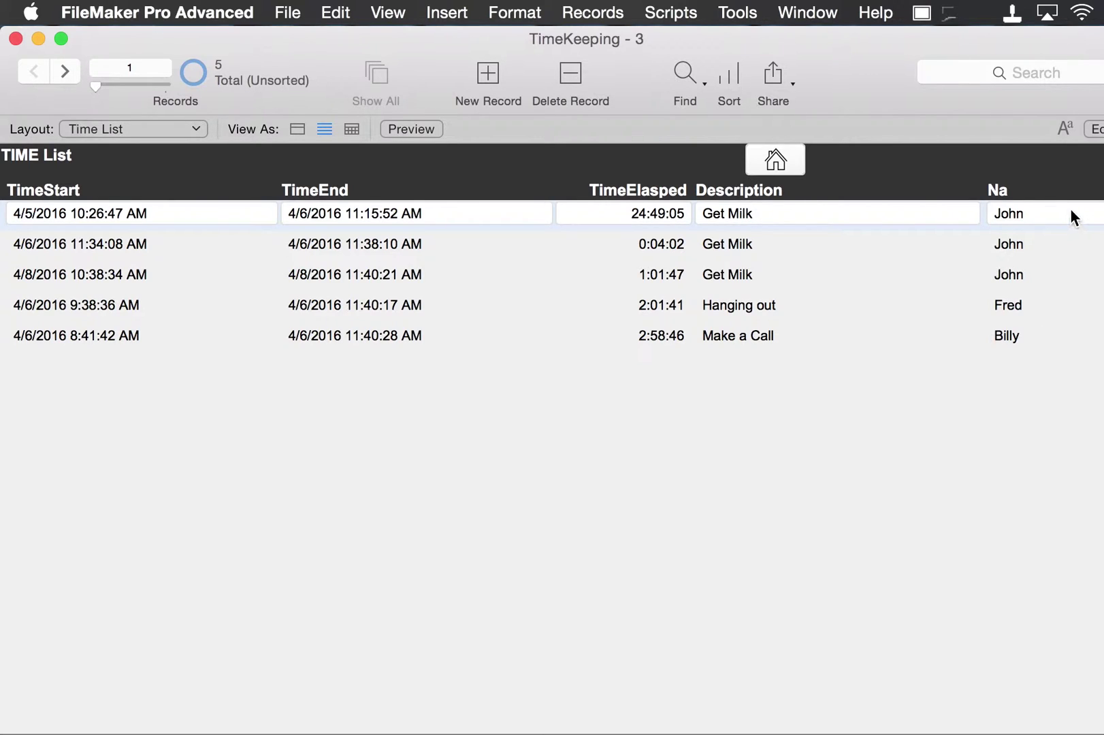
# In Layout mode on the Time List layout, narrow the Name field and widen its header label to fit the full word
pyautogui.moveTo(1078, 35); pyautogui.dragTo(984, 30)
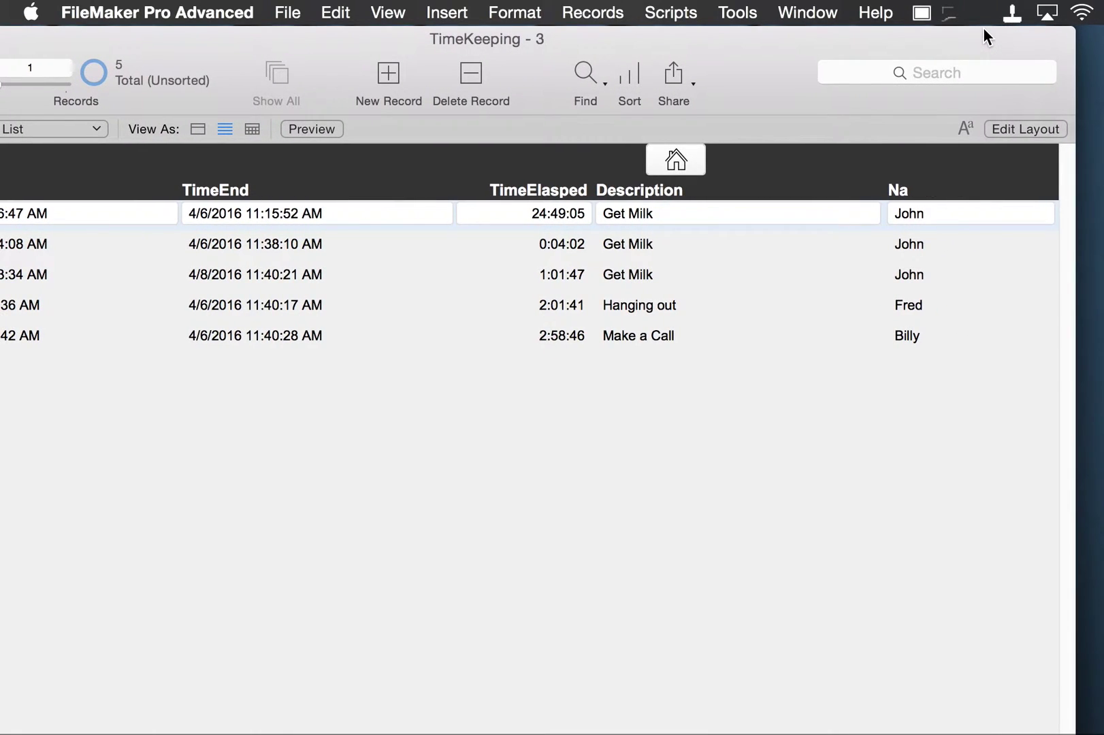
pyautogui.press('super+l')
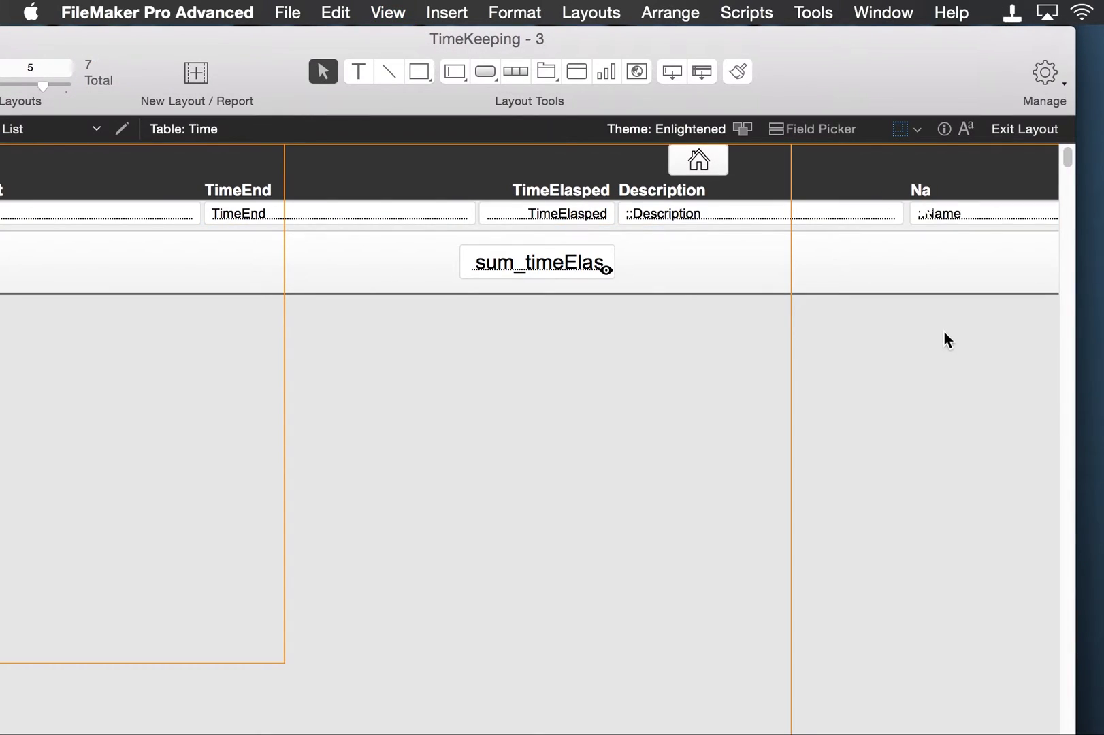
pyautogui.hscroll(6, 674, 417)
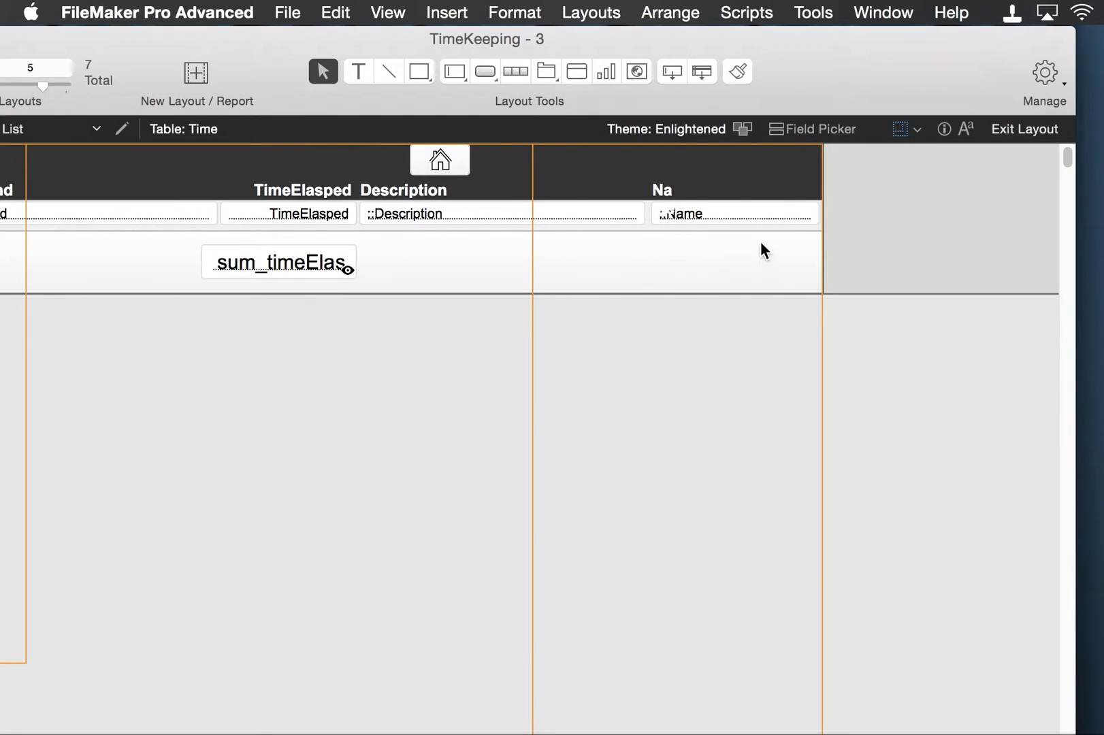
pyautogui.click(763, 215)
pyautogui.moveTo(820, 214); pyautogui.dragTo(752, 206)
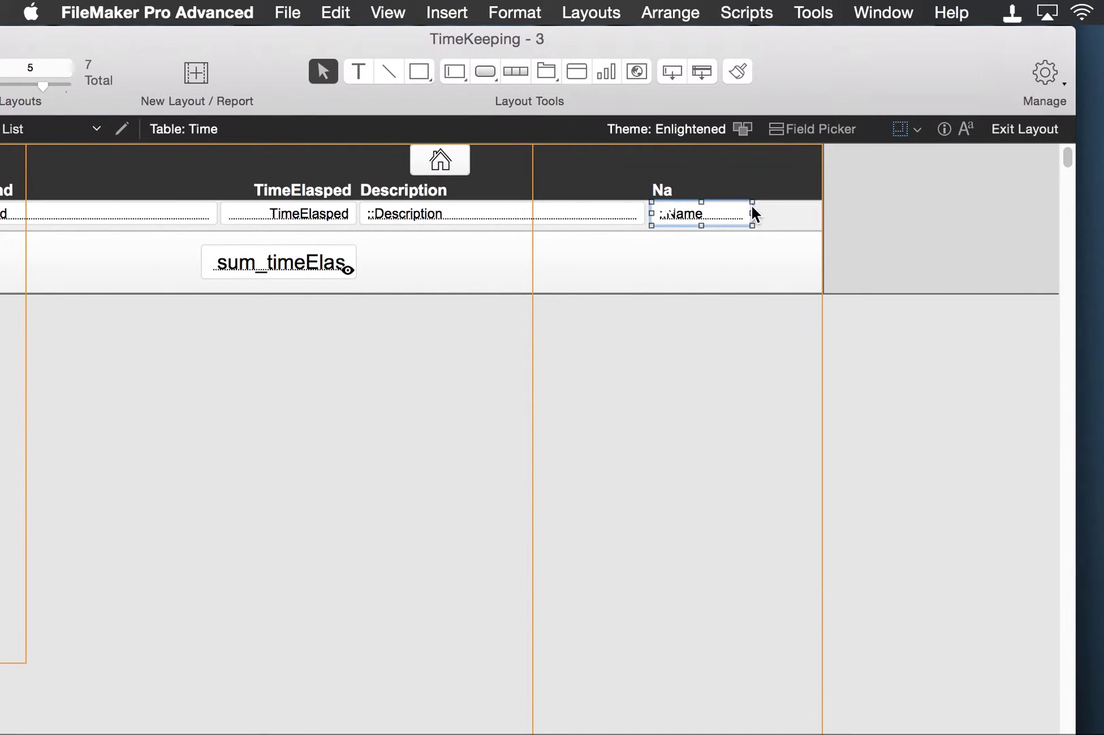
pyautogui.click(669, 197)
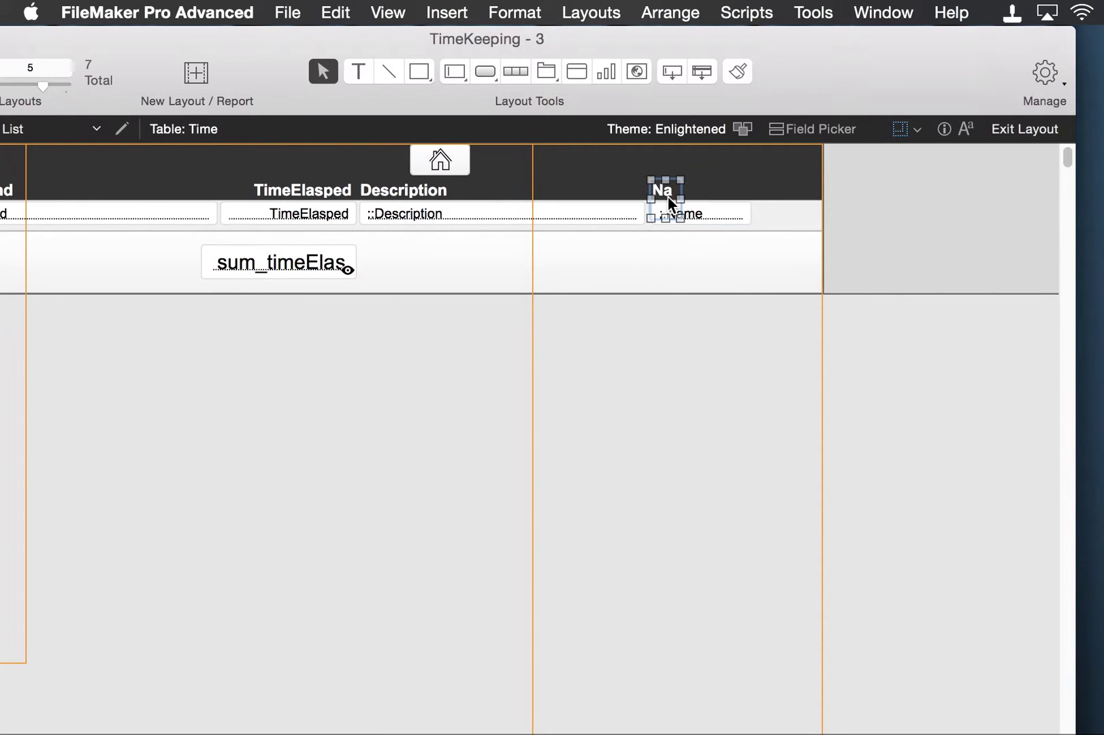
pyautogui.moveTo(681, 199); pyautogui.dragTo(708, 198)
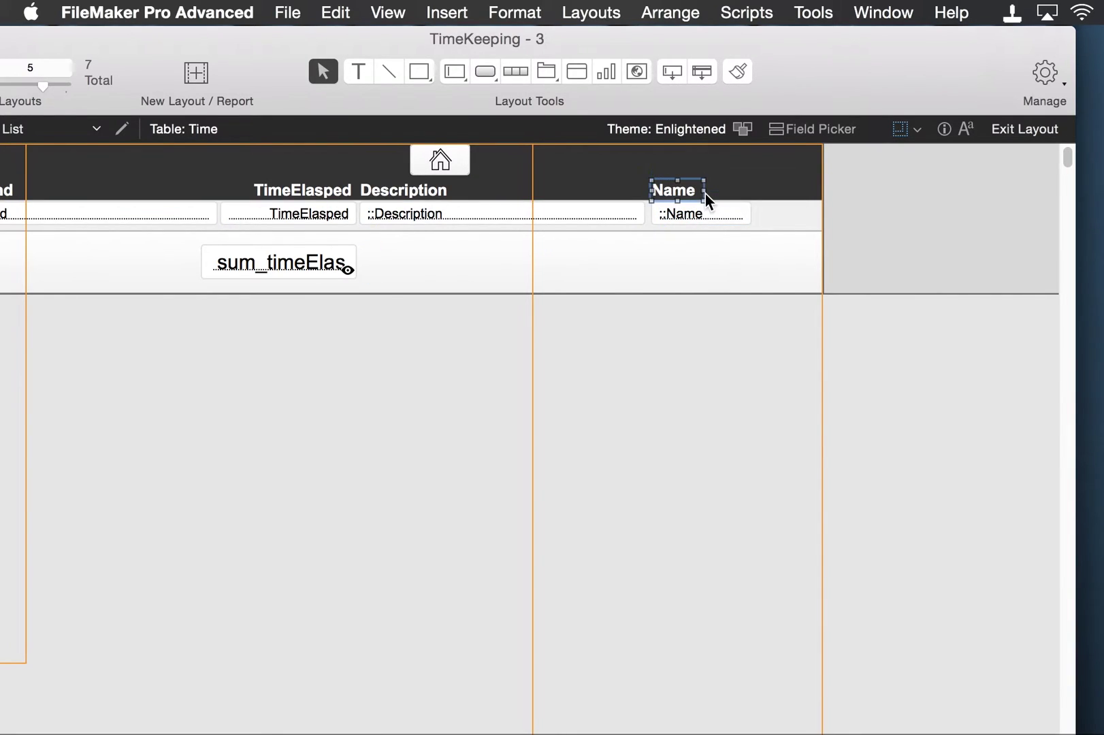
pyautogui.click(617, 324)
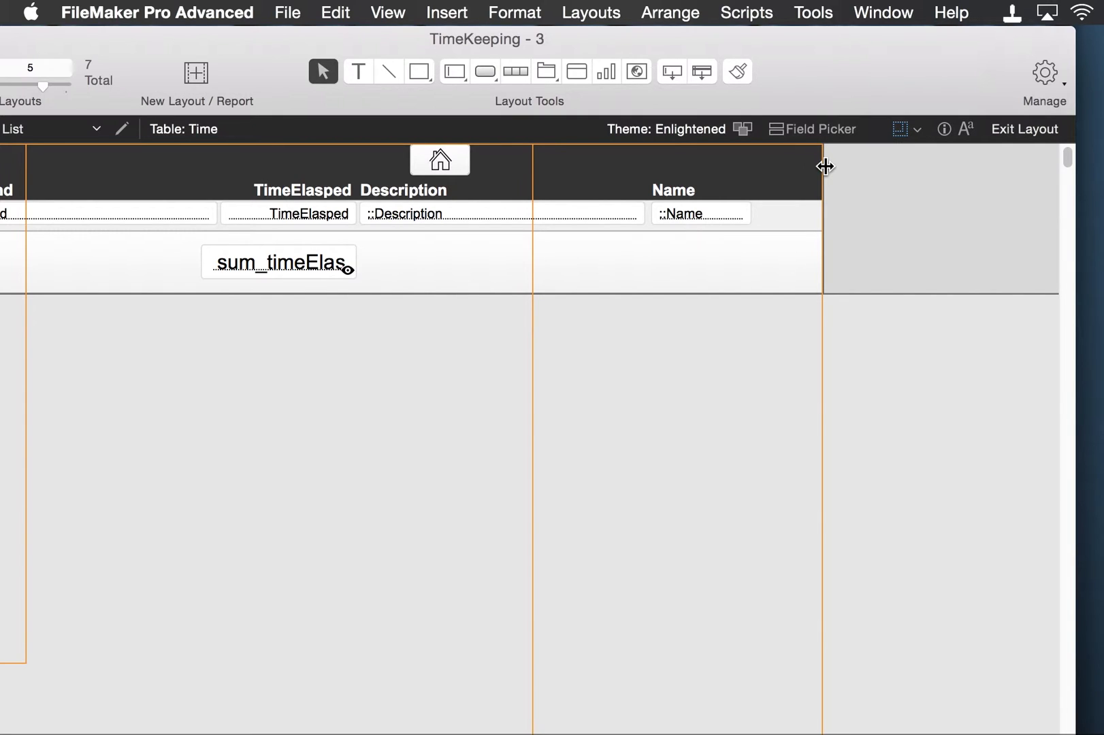
# Narrow the TimeElasped field in the body from its left edge
pyautogui.hscroll(-5, 310, 259)
pyautogui.click(501, 211)
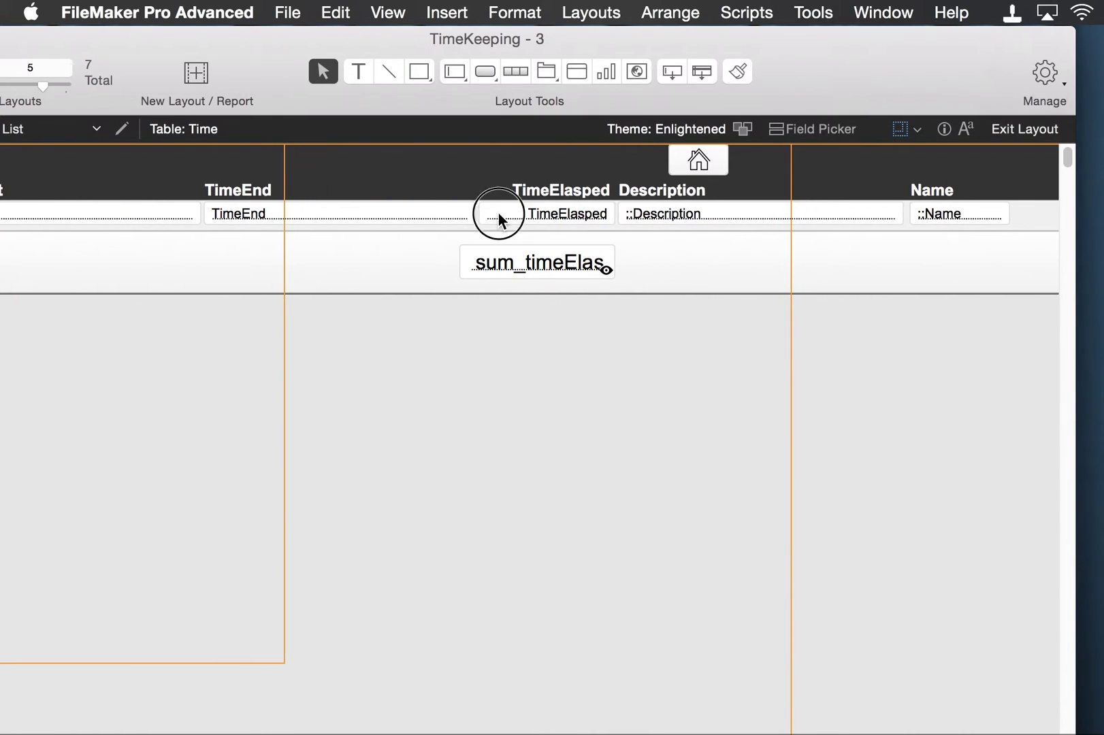
pyautogui.moveTo(479, 212); pyautogui.dragTo(501, 212)
# Narrow the TimeStart and TimeEnd fields together and align the TimeEnd header label above its field
pyautogui.click(300, 216)
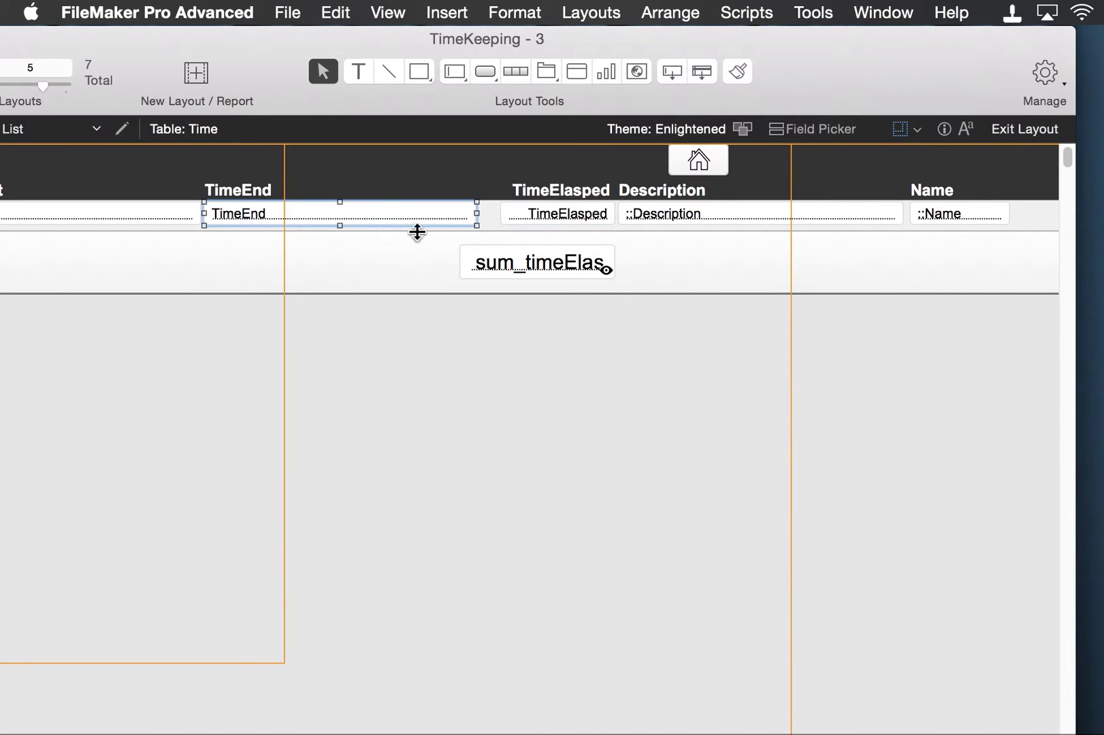
pyautogui.keyDown('shift'); pyautogui.click(176, 217); pyautogui.keyUp('shift')
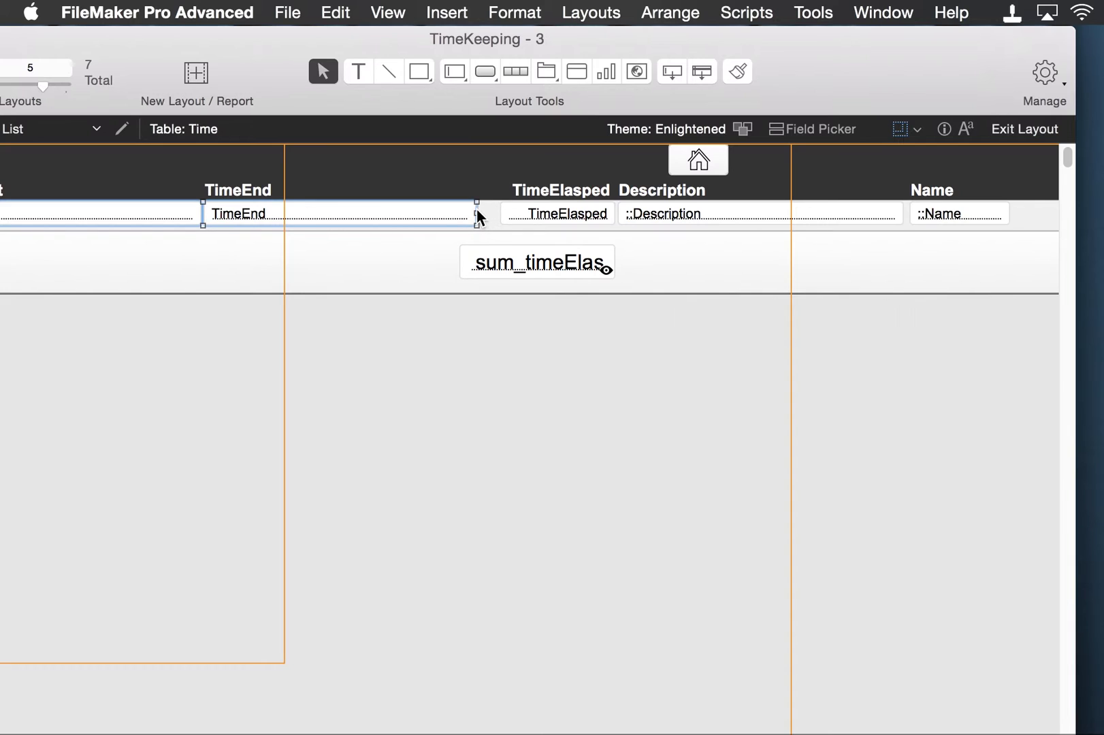
pyautogui.moveTo(477, 212); pyautogui.dragTo(379, 216)
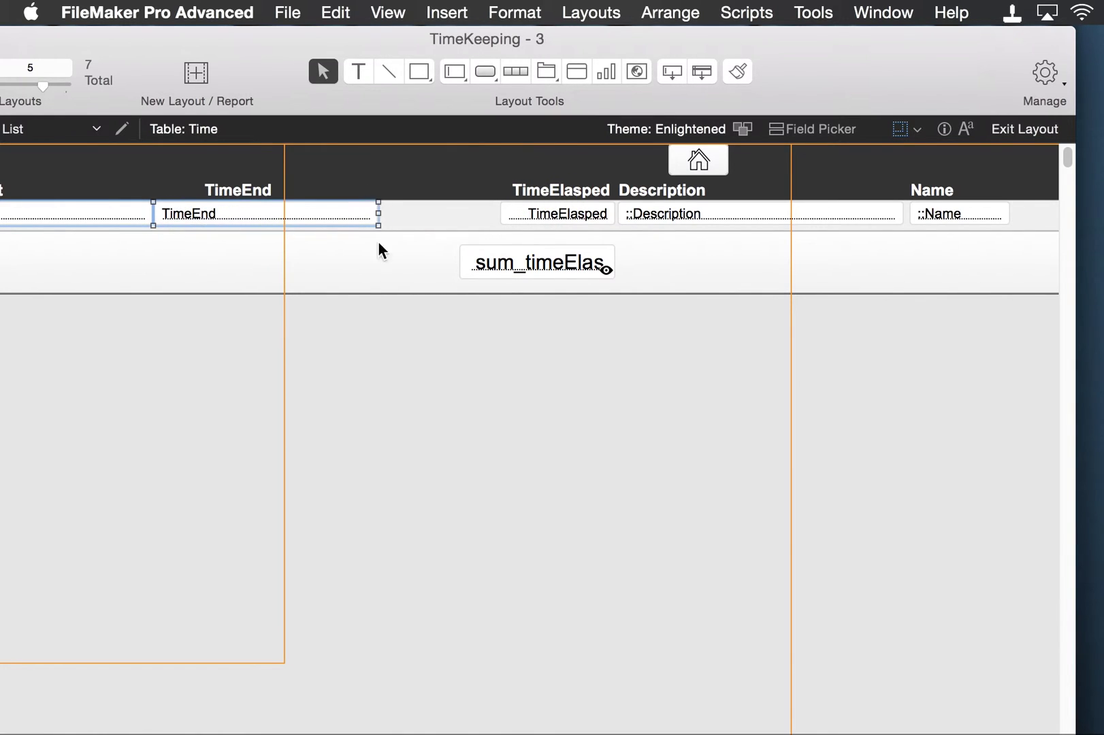
pyautogui.hscroll(-3, 291, 321)
pyautogui.hscroll(3, 243, 140)
pyautogui.moveTo(241, 192); pyautogui.dragTo(190, 197)
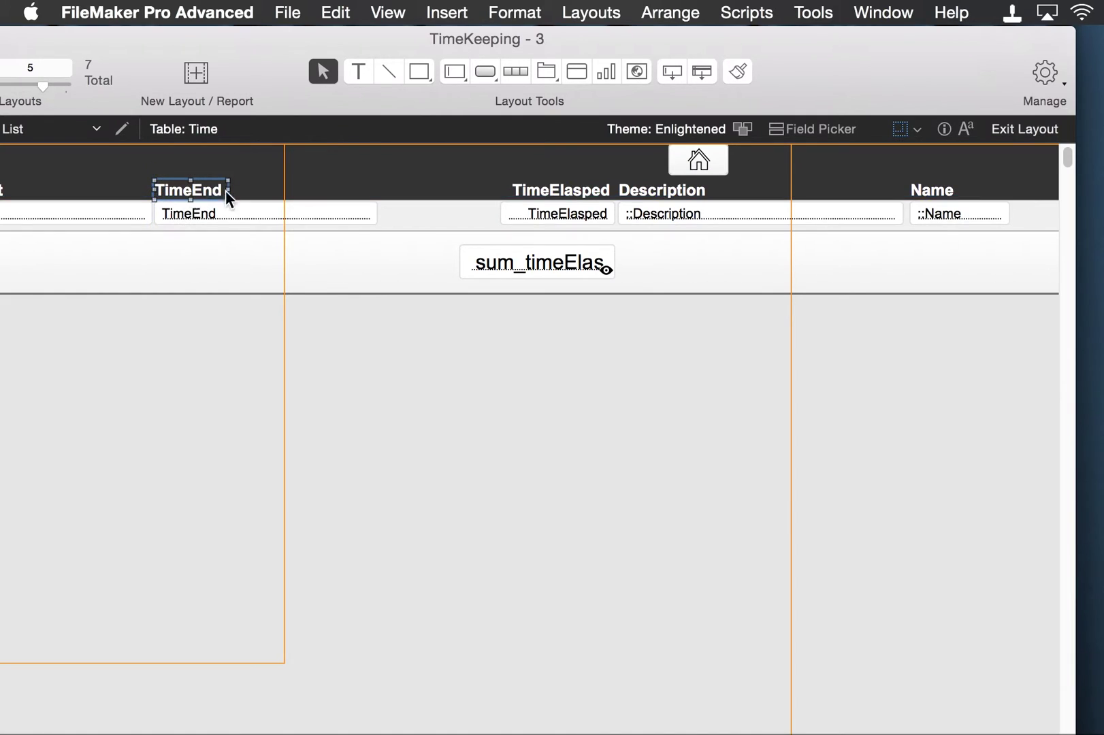
# Move the TimeElasped, Description and Name fields with their header labels together so they sit directly beside the TimeEnd field
pyautogui.click(532, 212)
pyautogui.keyDown('shift'); pyautogui.click(569, 192); pyautogui.keyUp('shift')
pyautogui.keyDown('shift'); pyautogui.click(633, 190); pyautogui.keyUp('shift')
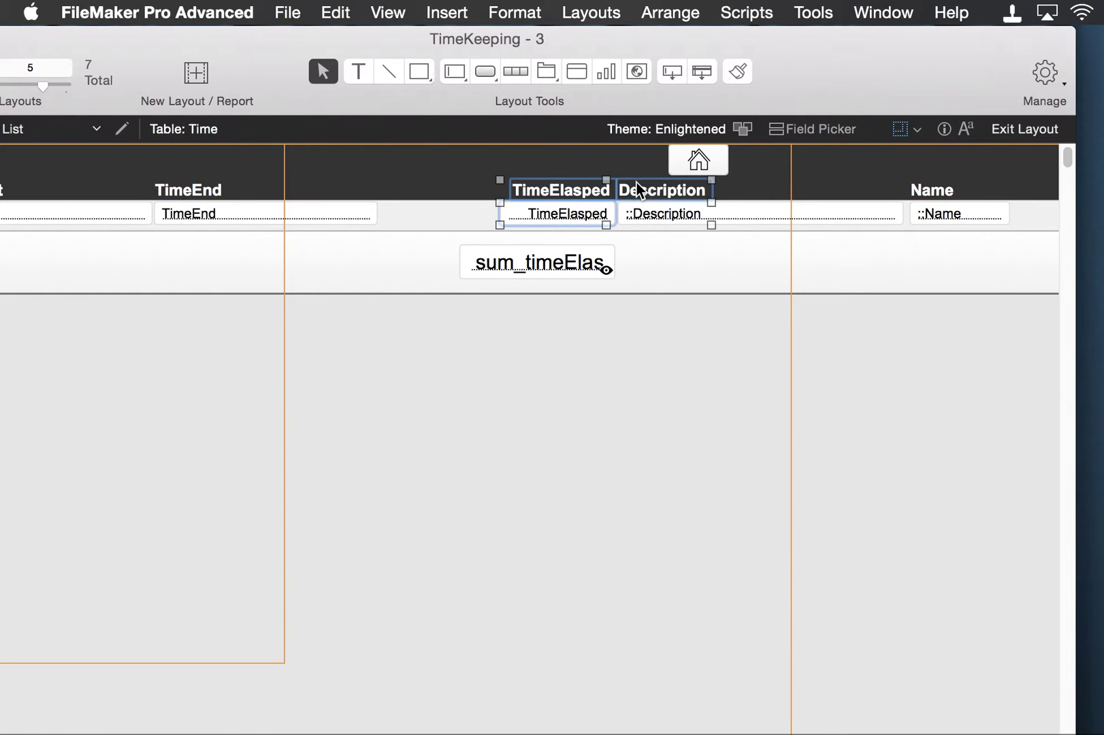
pyautogui.keyDown('shift'); pyautogui.click(649, 215); pyautogui.keyUp('shift')
pyautogui.keyDown('shift'); pyautogui.click(949, 215); pyautogui.keyUp('shift')
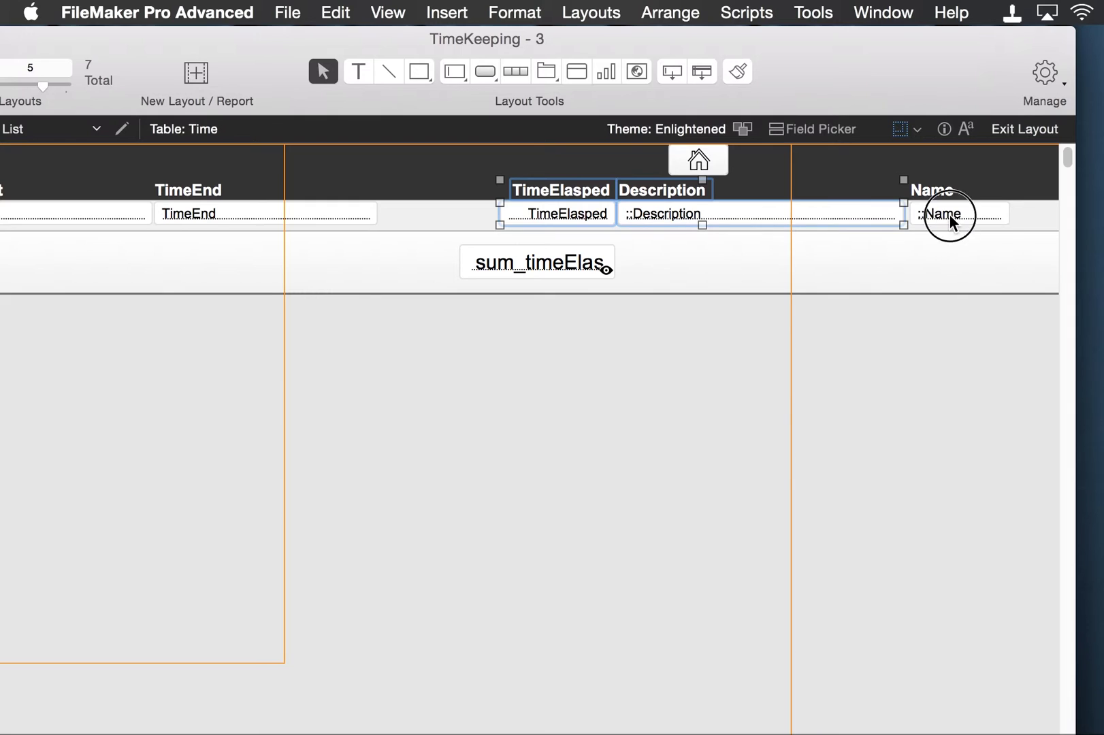
pyautogui.keyDown('shift'); pyautogui.click(943, 192); pyautogui.keyUp('shift')
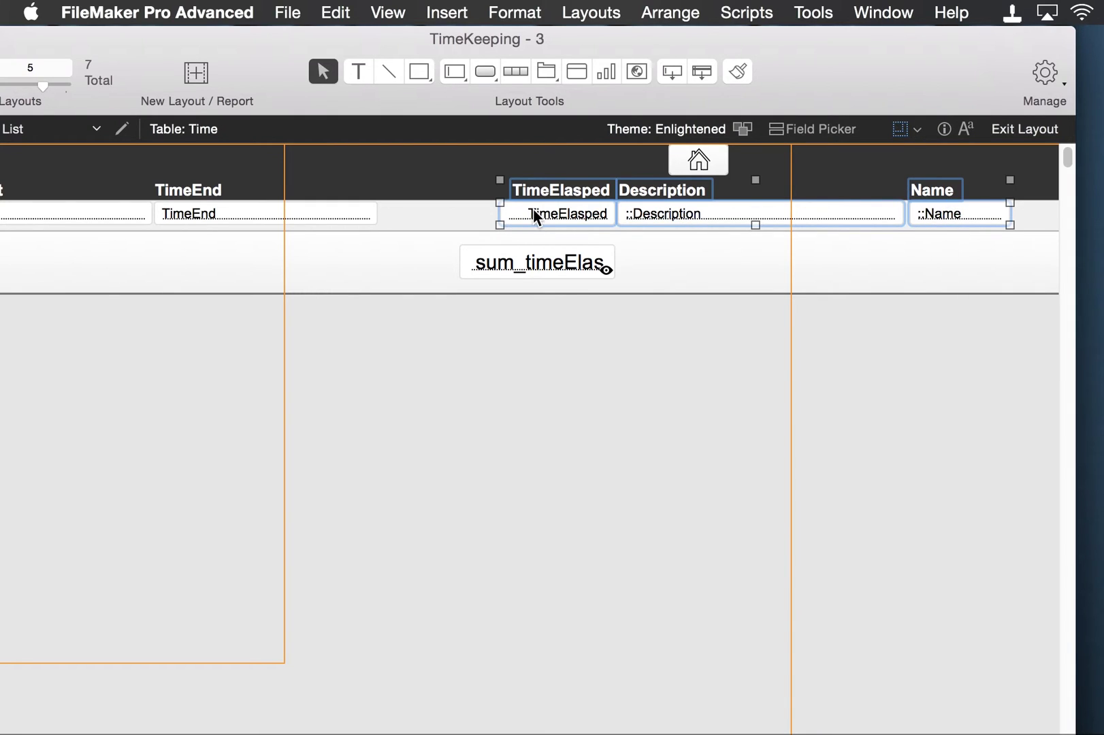
pyautogui.moveTo(530, 215); pyautogui.dragTo(414, 219)
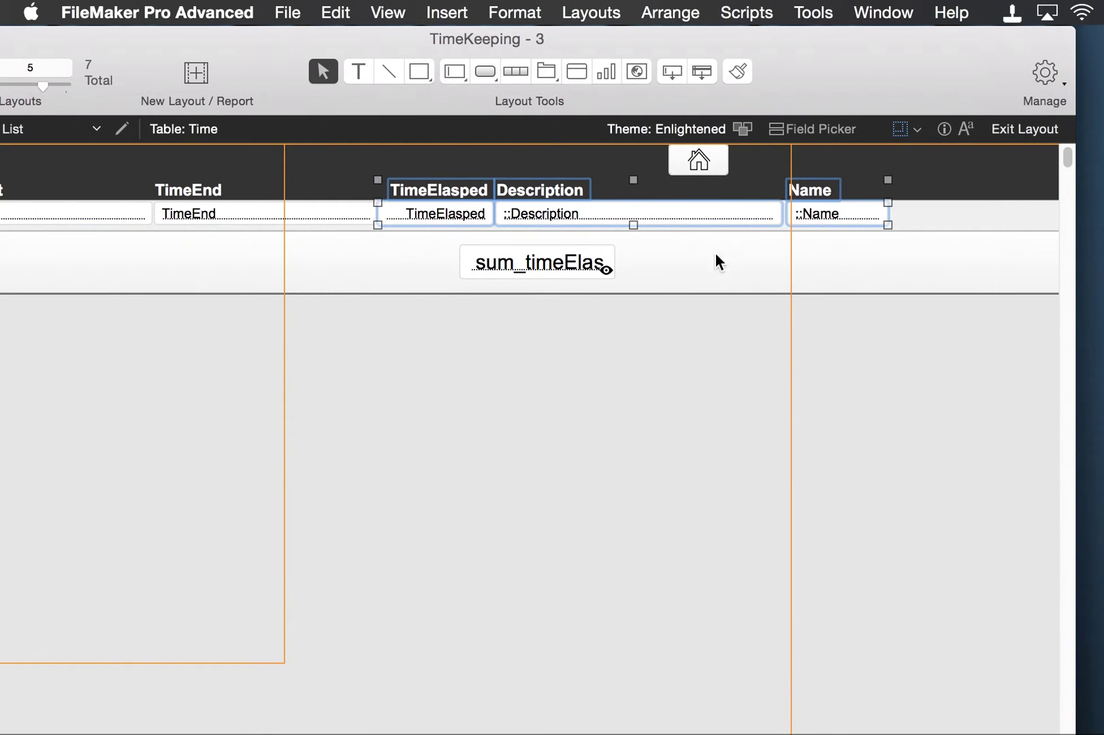
# Narrow the Time List layout so its right edge ends just past the Name field, and reposition the window to show the whole layout
pyautogui.hscroll(5, 717, 261)
pyautogui.moveTo(723, 175); pyautogui.dragTo(535, 178)
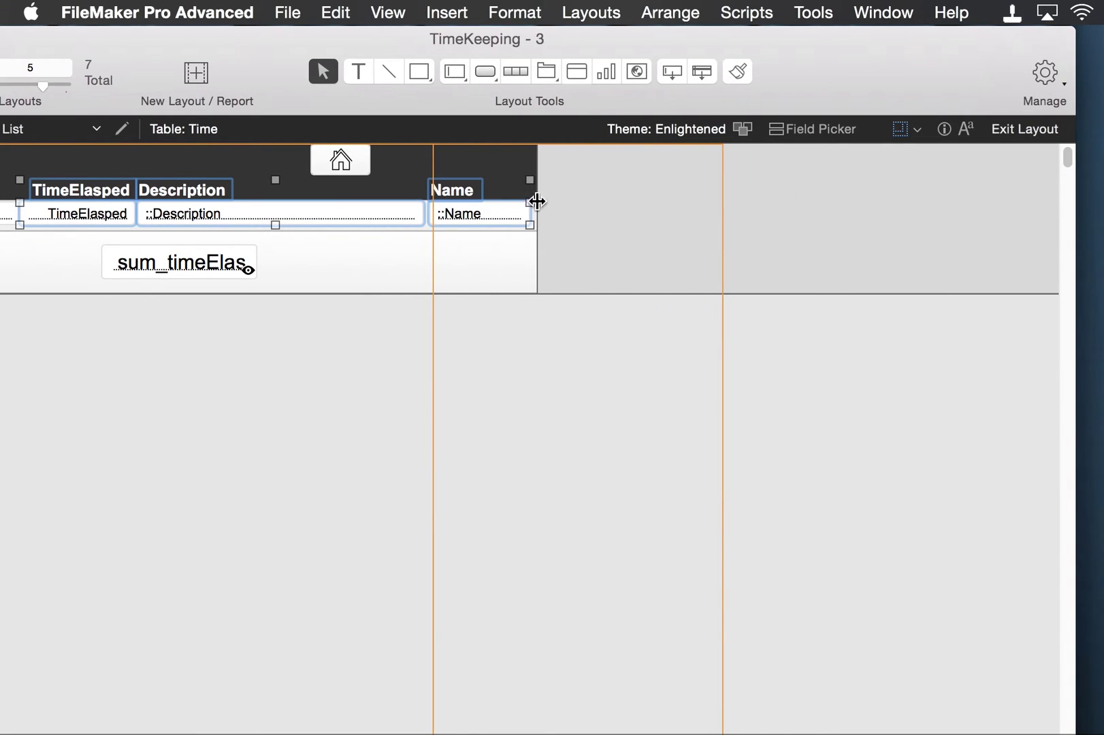
pyautogui.hscroll(-5, 541, 231)
pyautogui.scroll(-1, 190, 303)
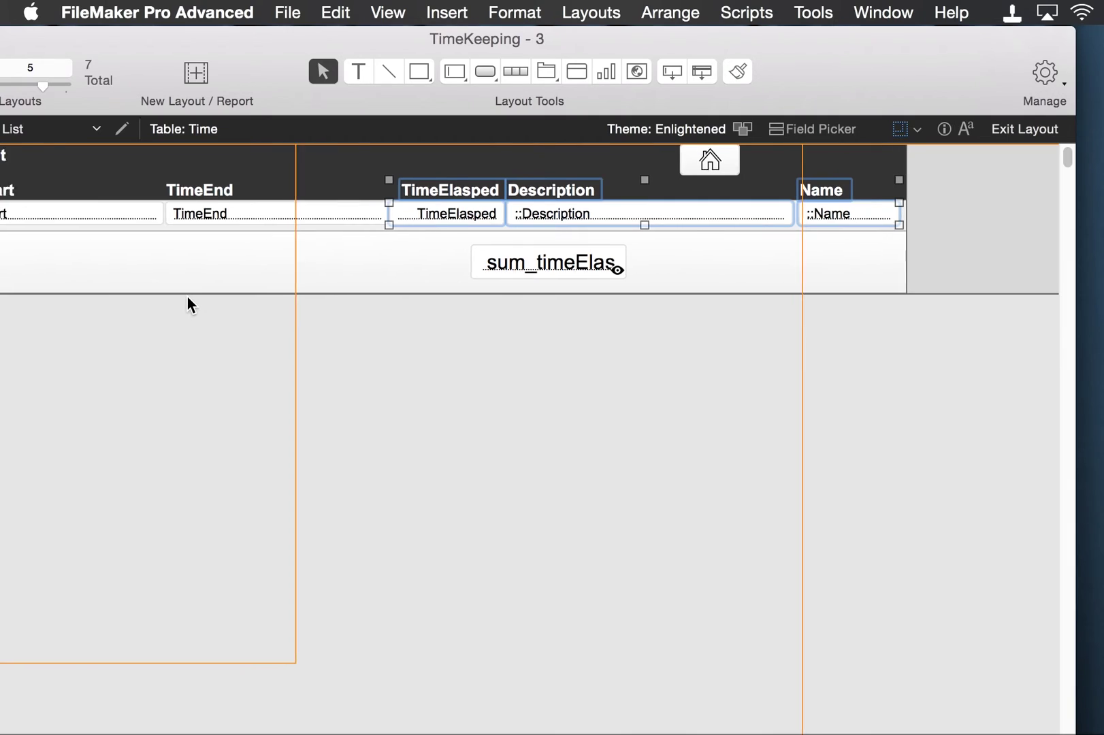
pyautogui.scroll(1, 190, 305)
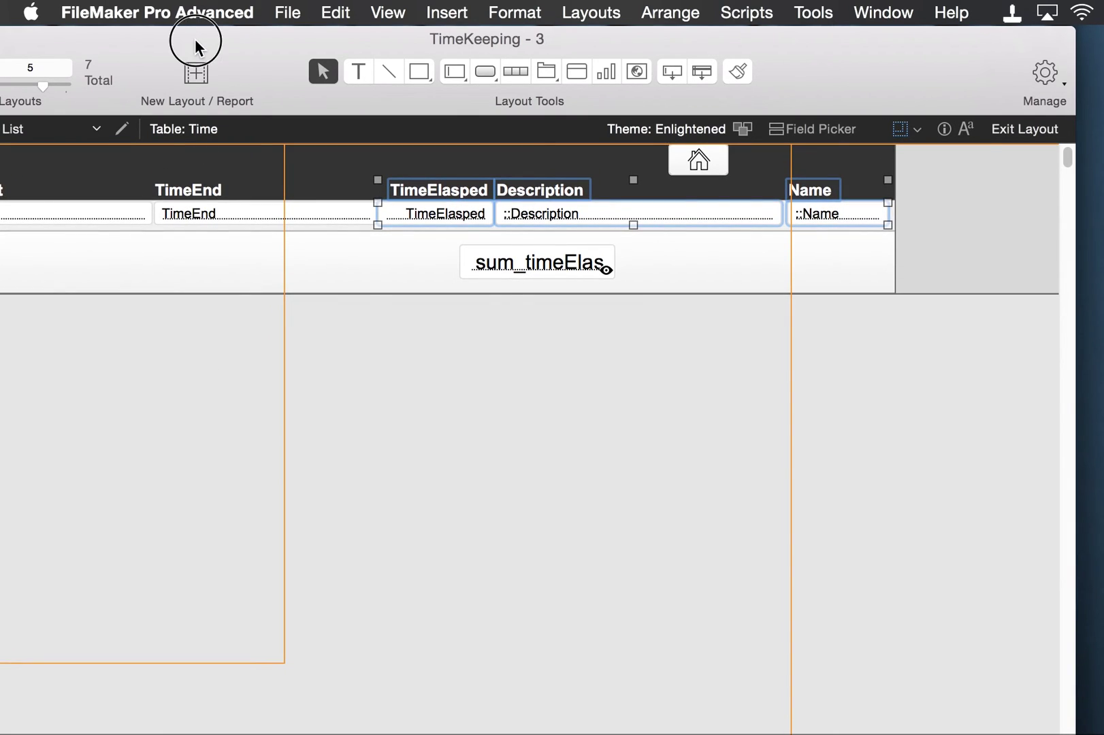
pyautogui.moveTo(197, 40); pyautogui.dragTo(295, 10)
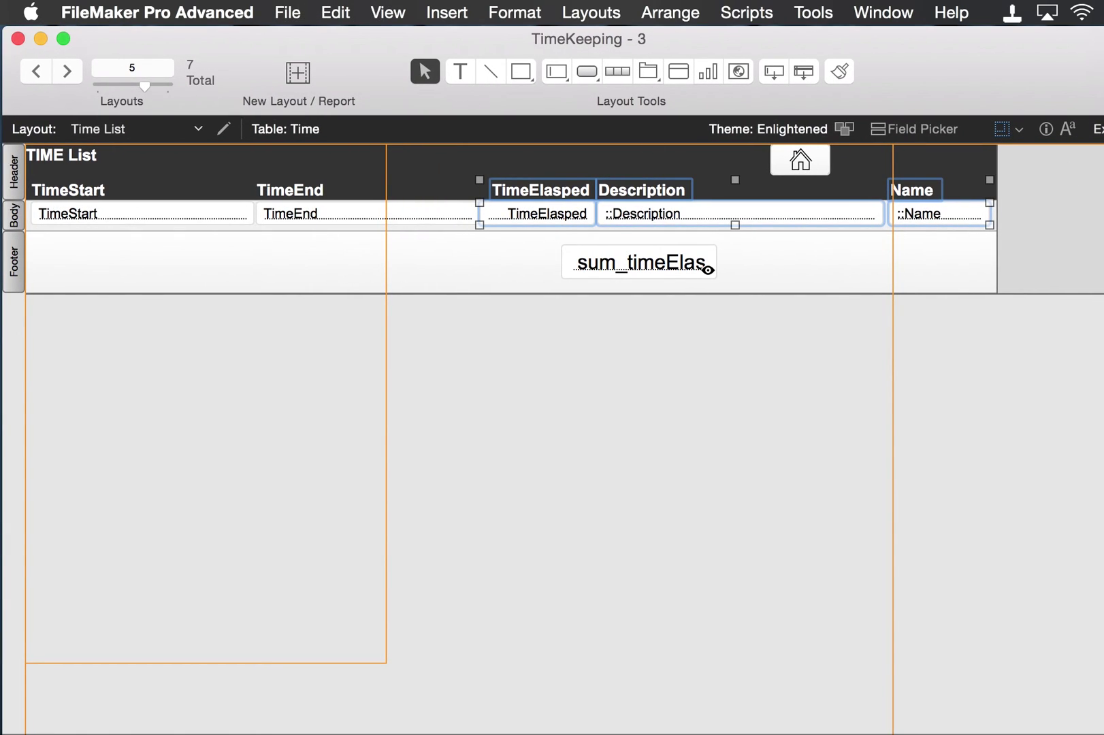
# Save the Time List layout and return to the home menu in Browse mode
pyautogui.press('super+s')
pyautogui.press('super+b')
pyautogui.click(780, 159)
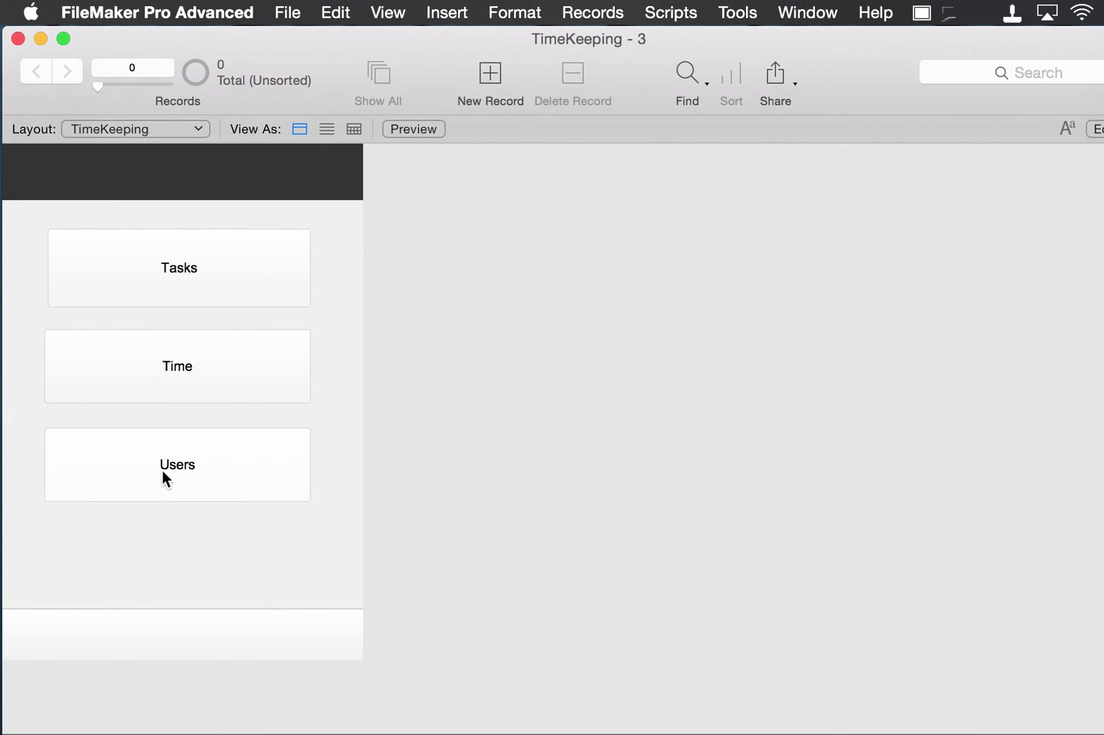
# Test the Tasks, Time and Users buttons in turn, returning to the home menu between the lists
pyautogui.click(155, 295)
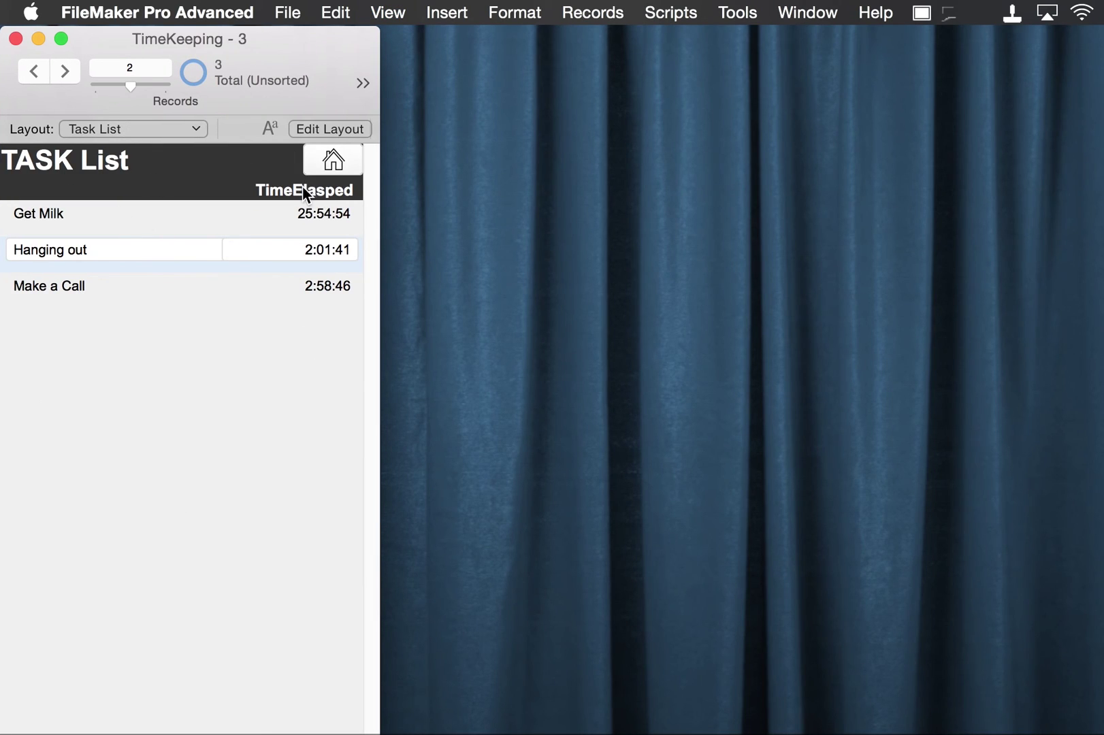
pyautogui.click(331, 169)
pyautogui.click(180, 371)
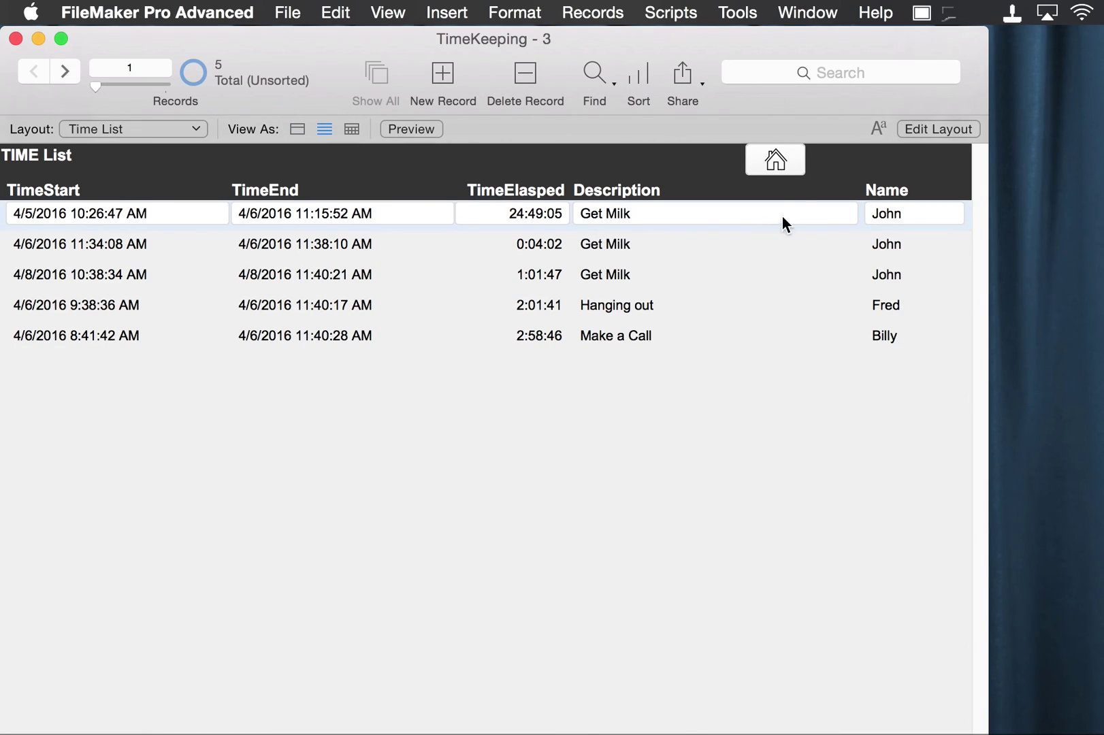
pyautogui.click(773, 162)
pyautogui.click(177, 475)
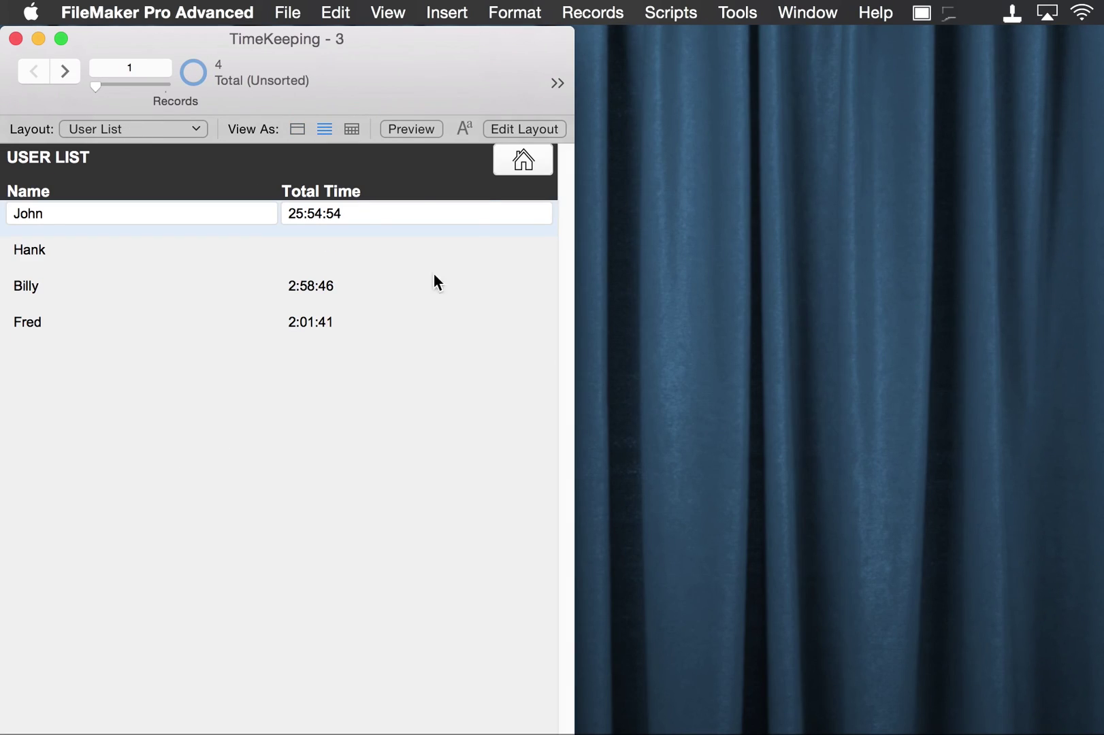